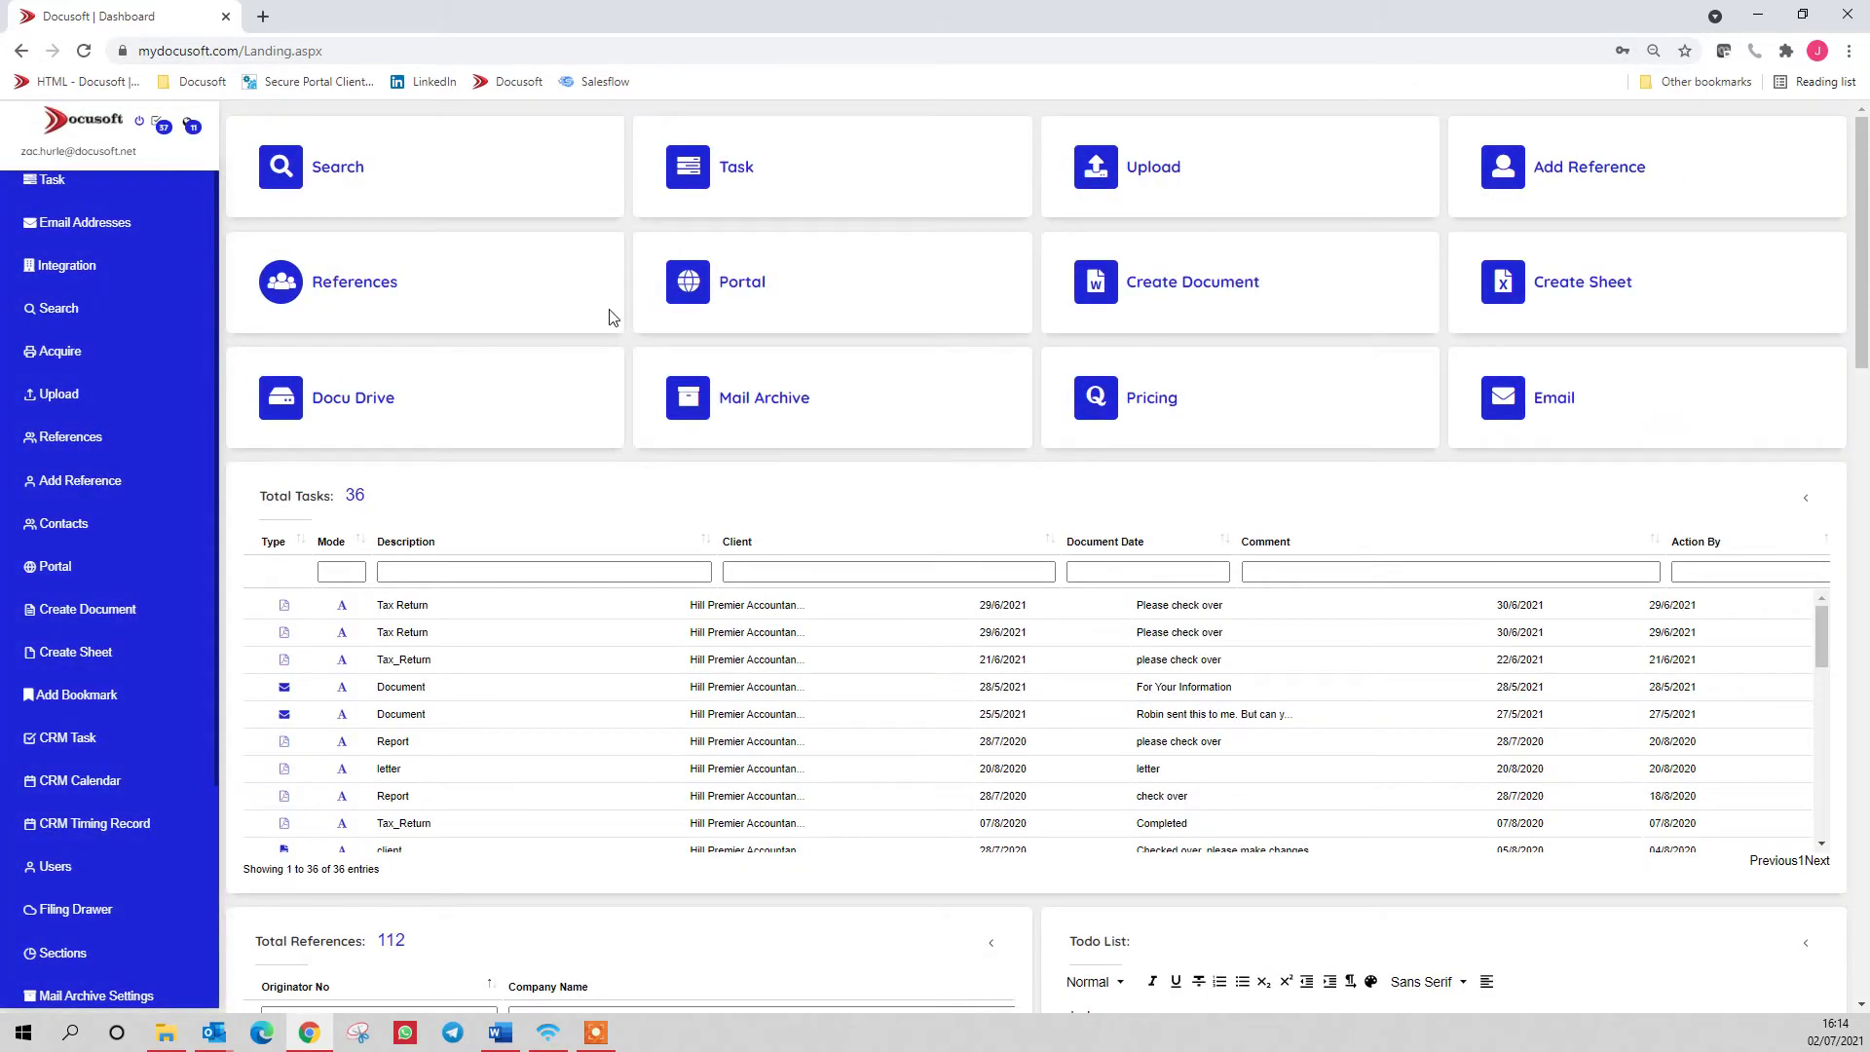
Go to the Hill Premier folder under Clients in Docu Drive and view its capital gains PDF.
{"action": "left_click", "coordinate": [339, 417]}
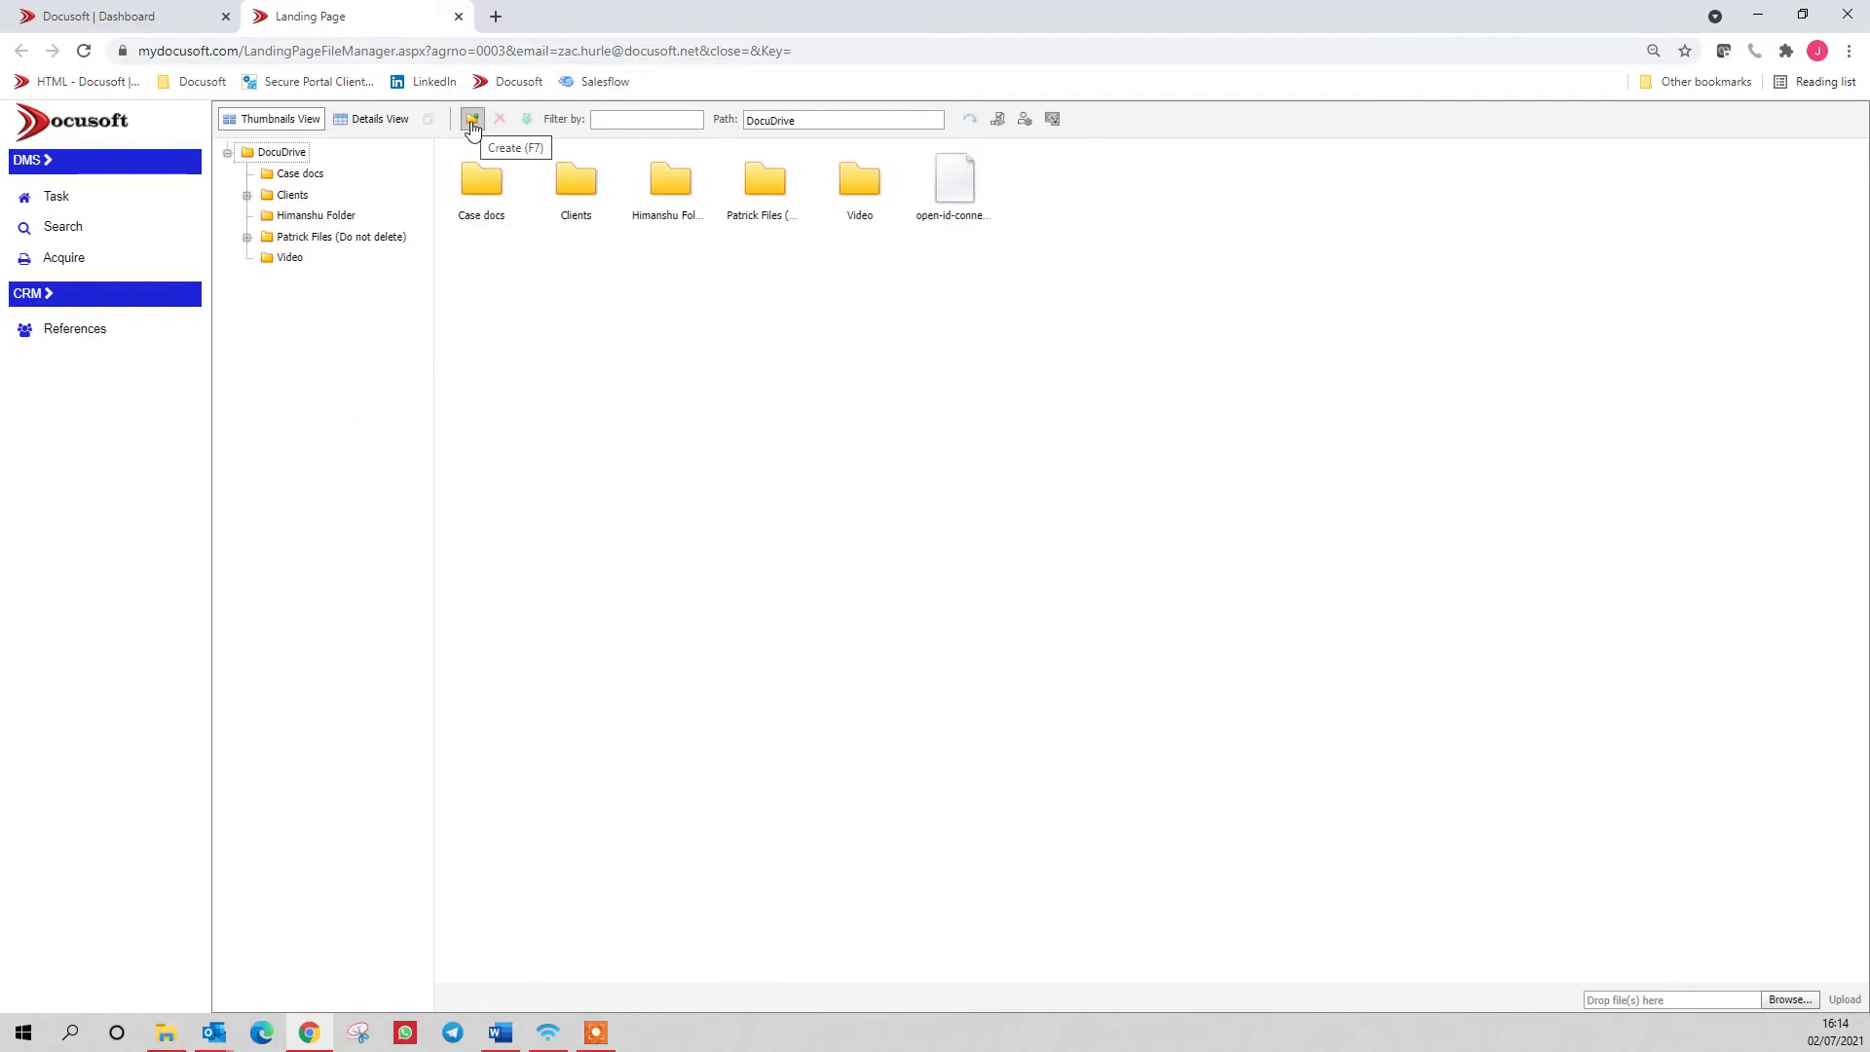
{"action": "left_click", "coordinate": [249, 196]}
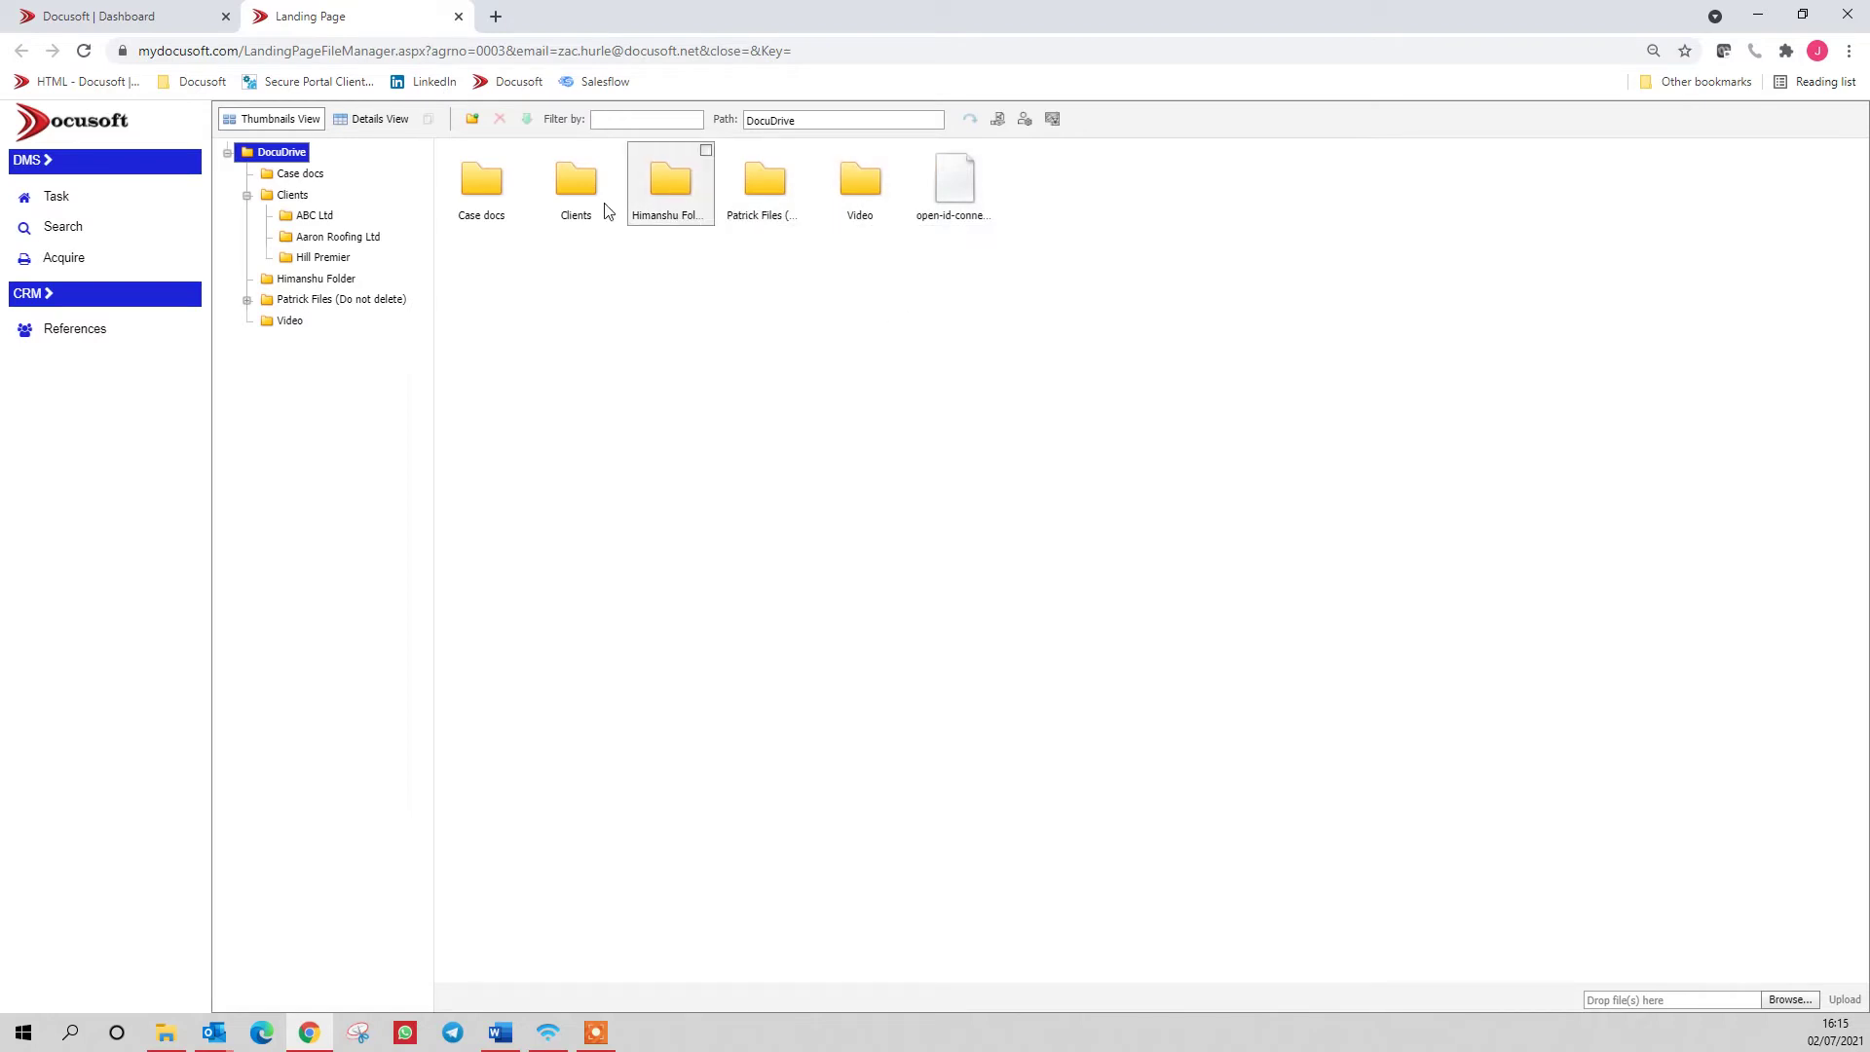
{"action": "double_click", "coordinate": [576, 190]}
{"action": "left_click", "coordinate": [778, 200]}
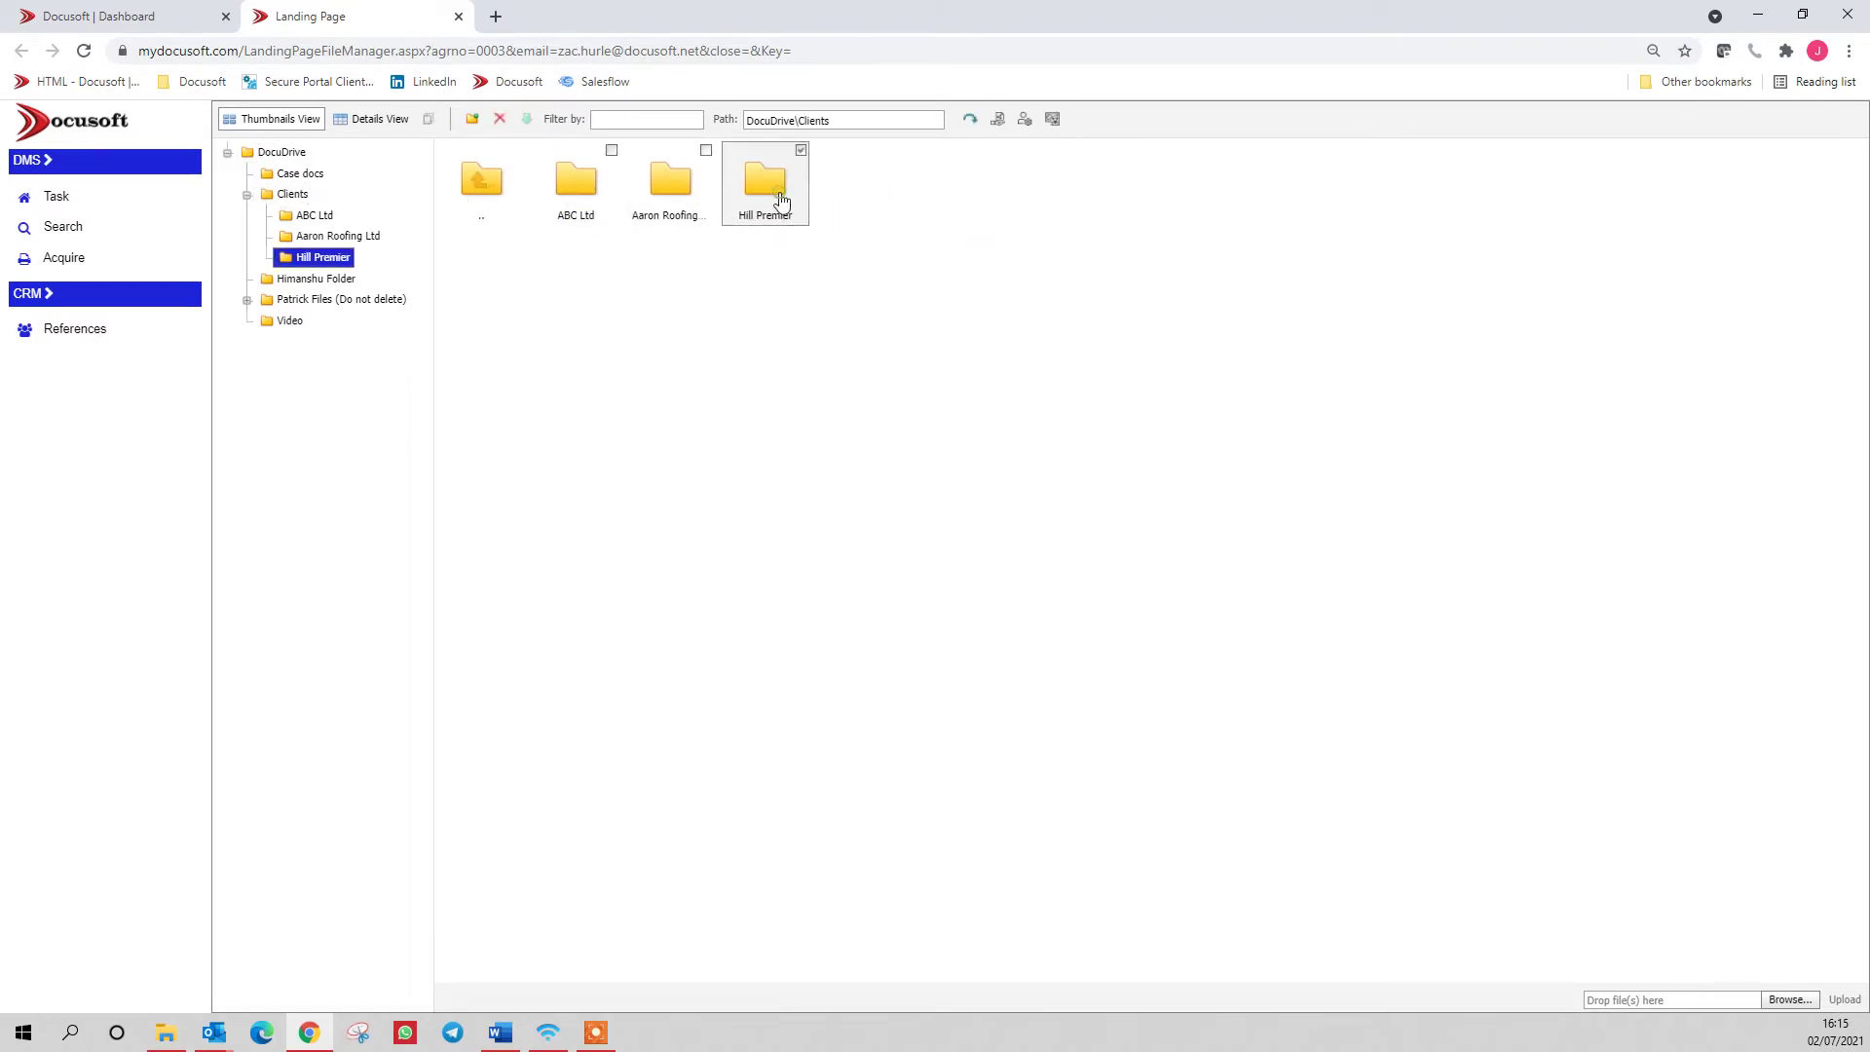
{"action": "double_click", "coordinate": [780, 200]}
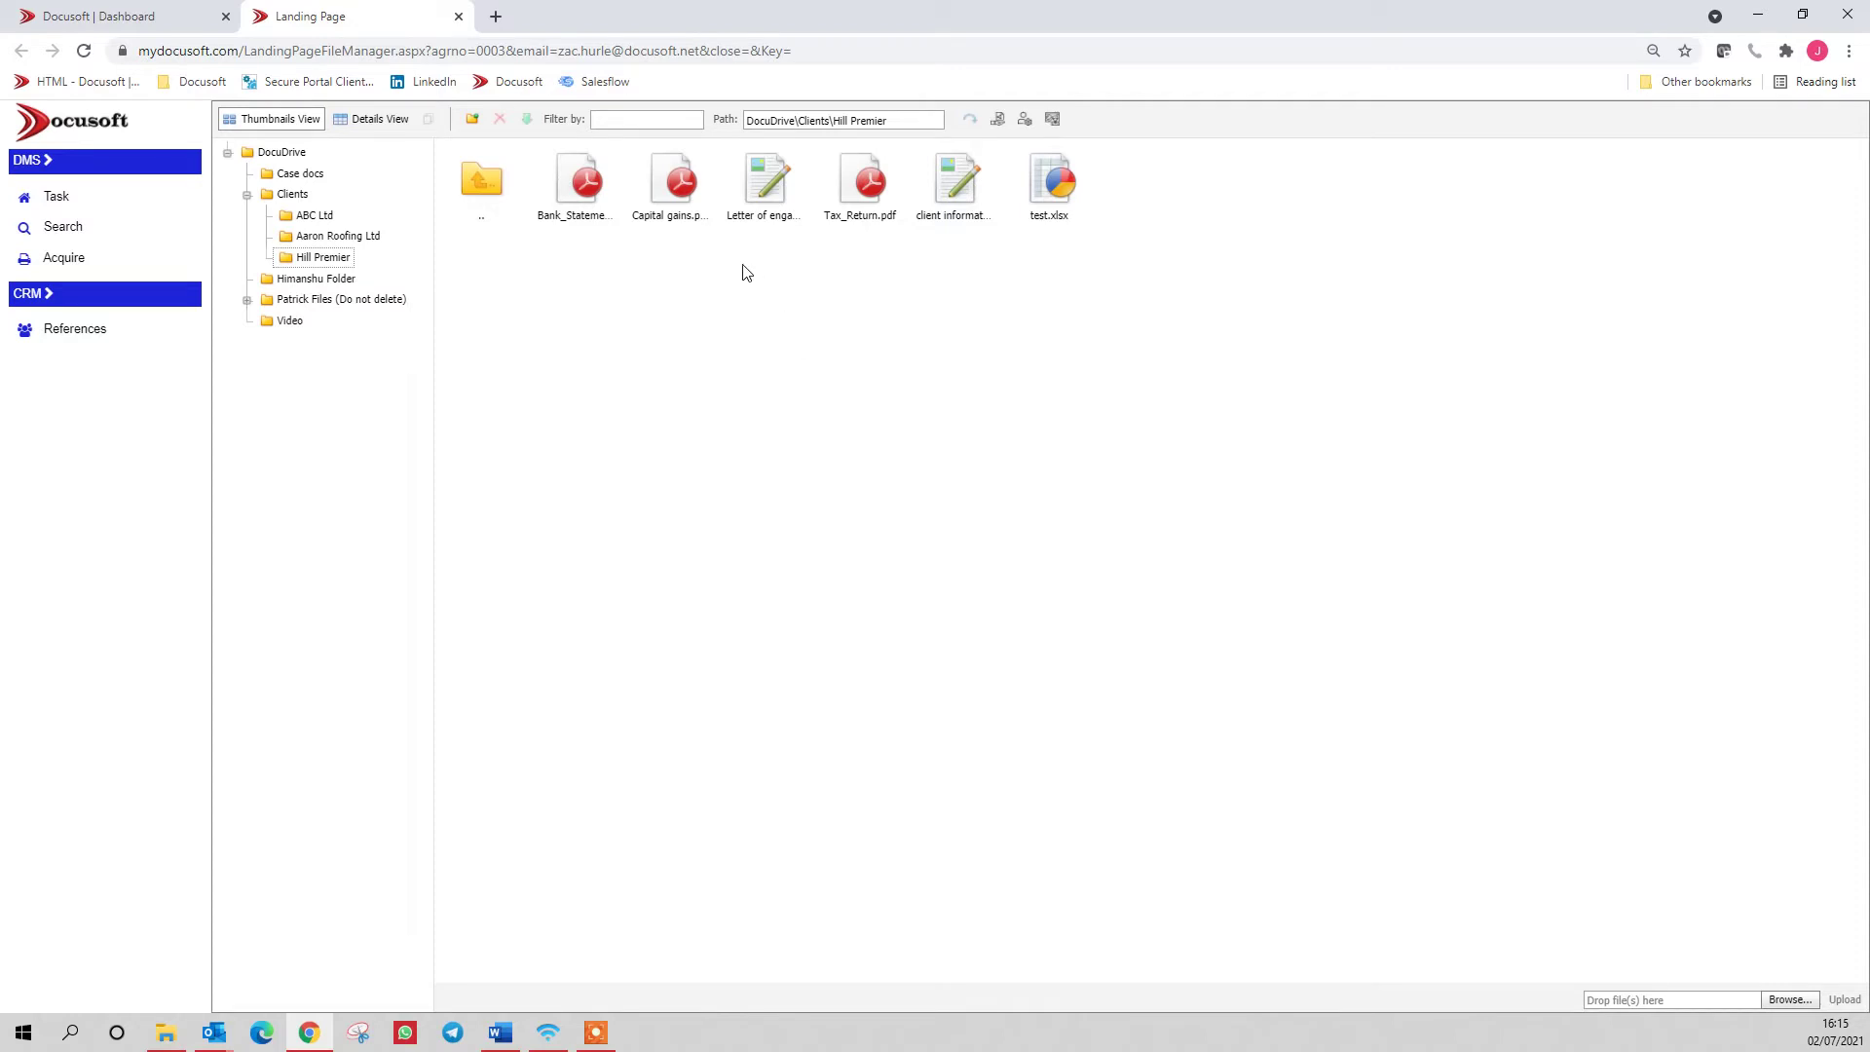
{"action": "double_click", "coordinate": [681, 193]}
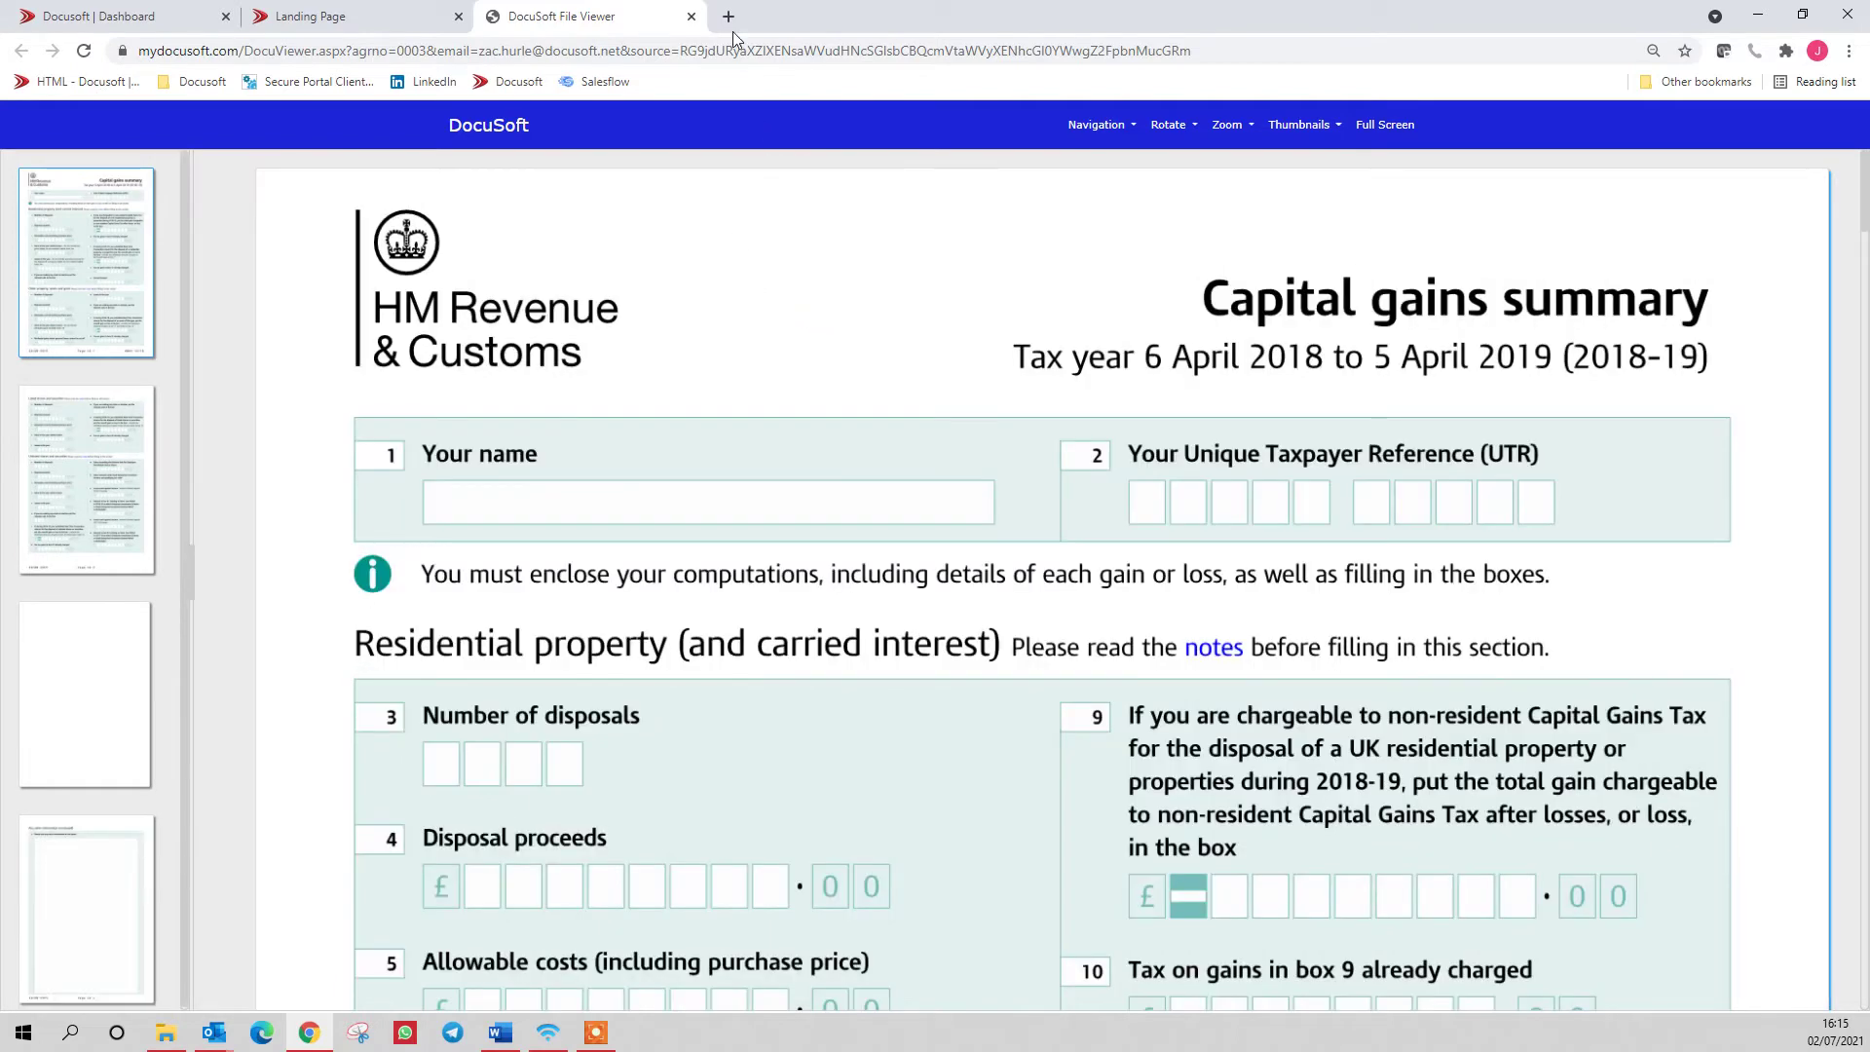
{"action": "left_click", "coordinate": [691, 17]}
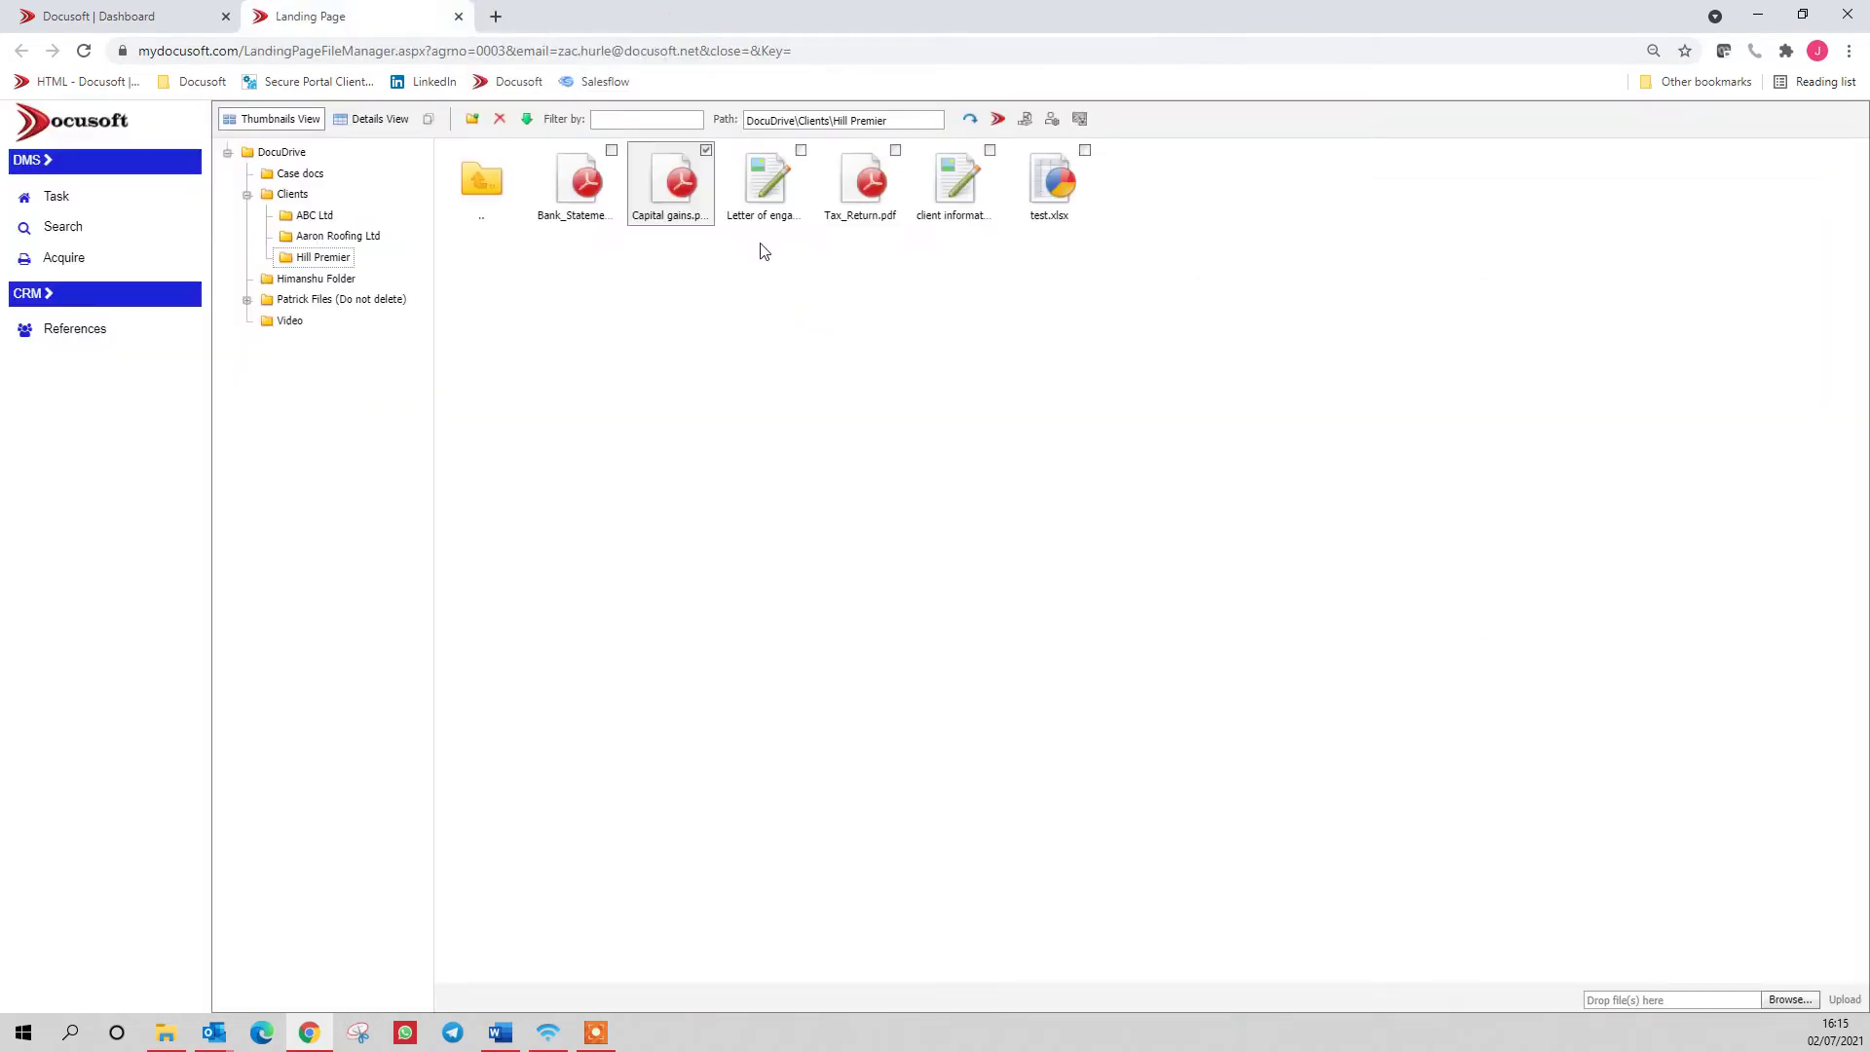
Add a comma after the salutation in the Hill Premier letter of engagement, then save and close the letter.
{"action": "double_click", "coordinate": [772, 199]}
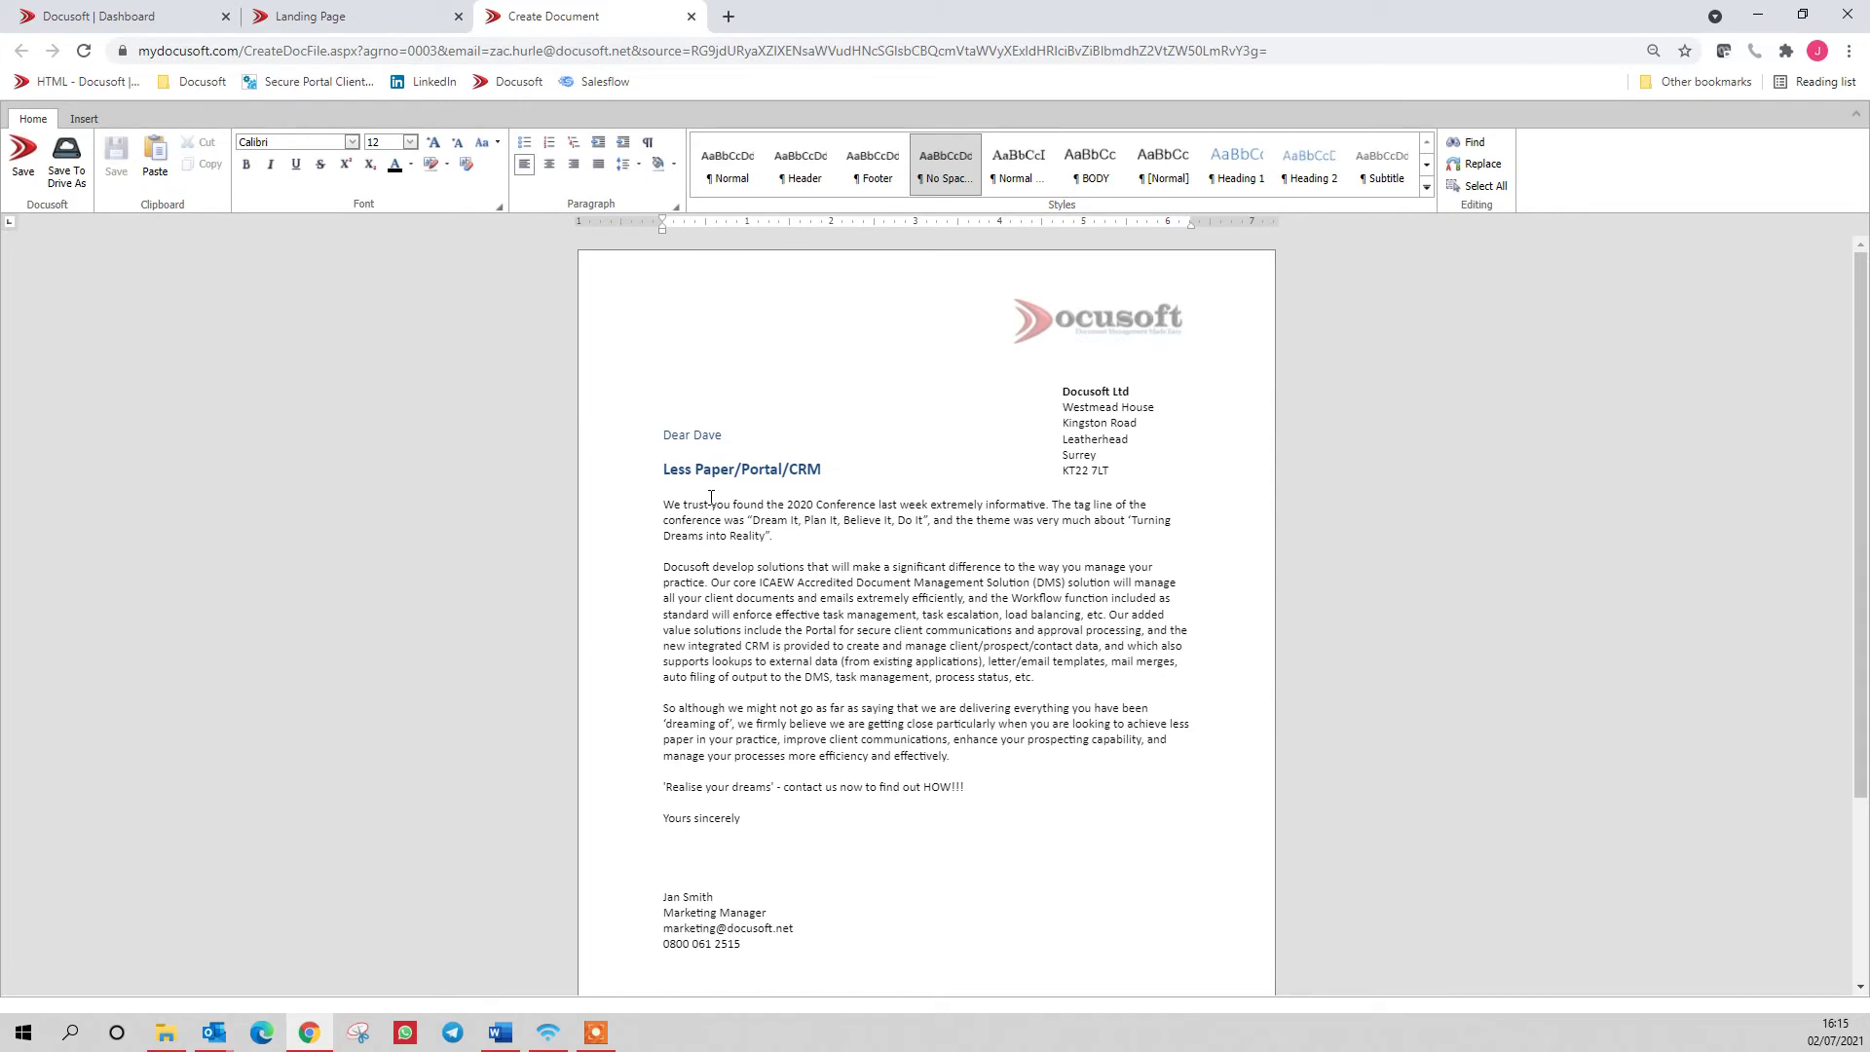
{"action": "left_click", "coordinate": [721, 437]}
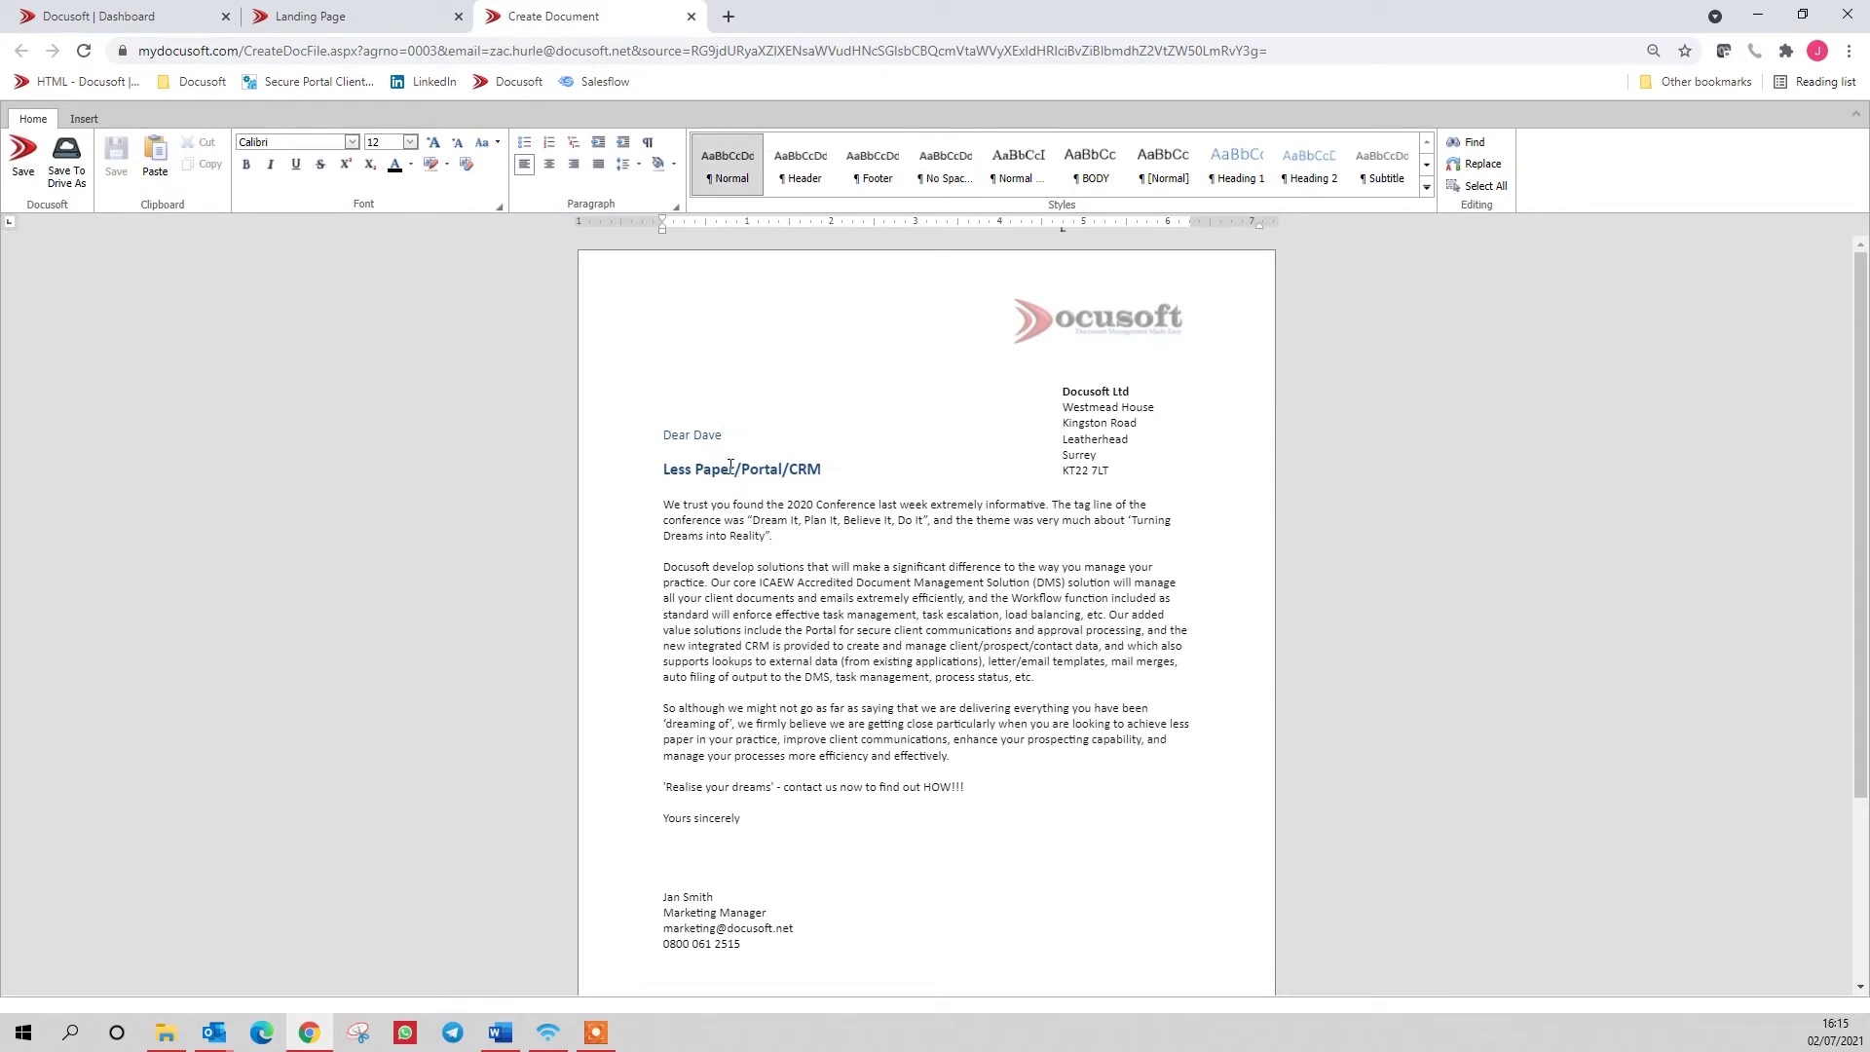
{"action": "type", "text": ","}
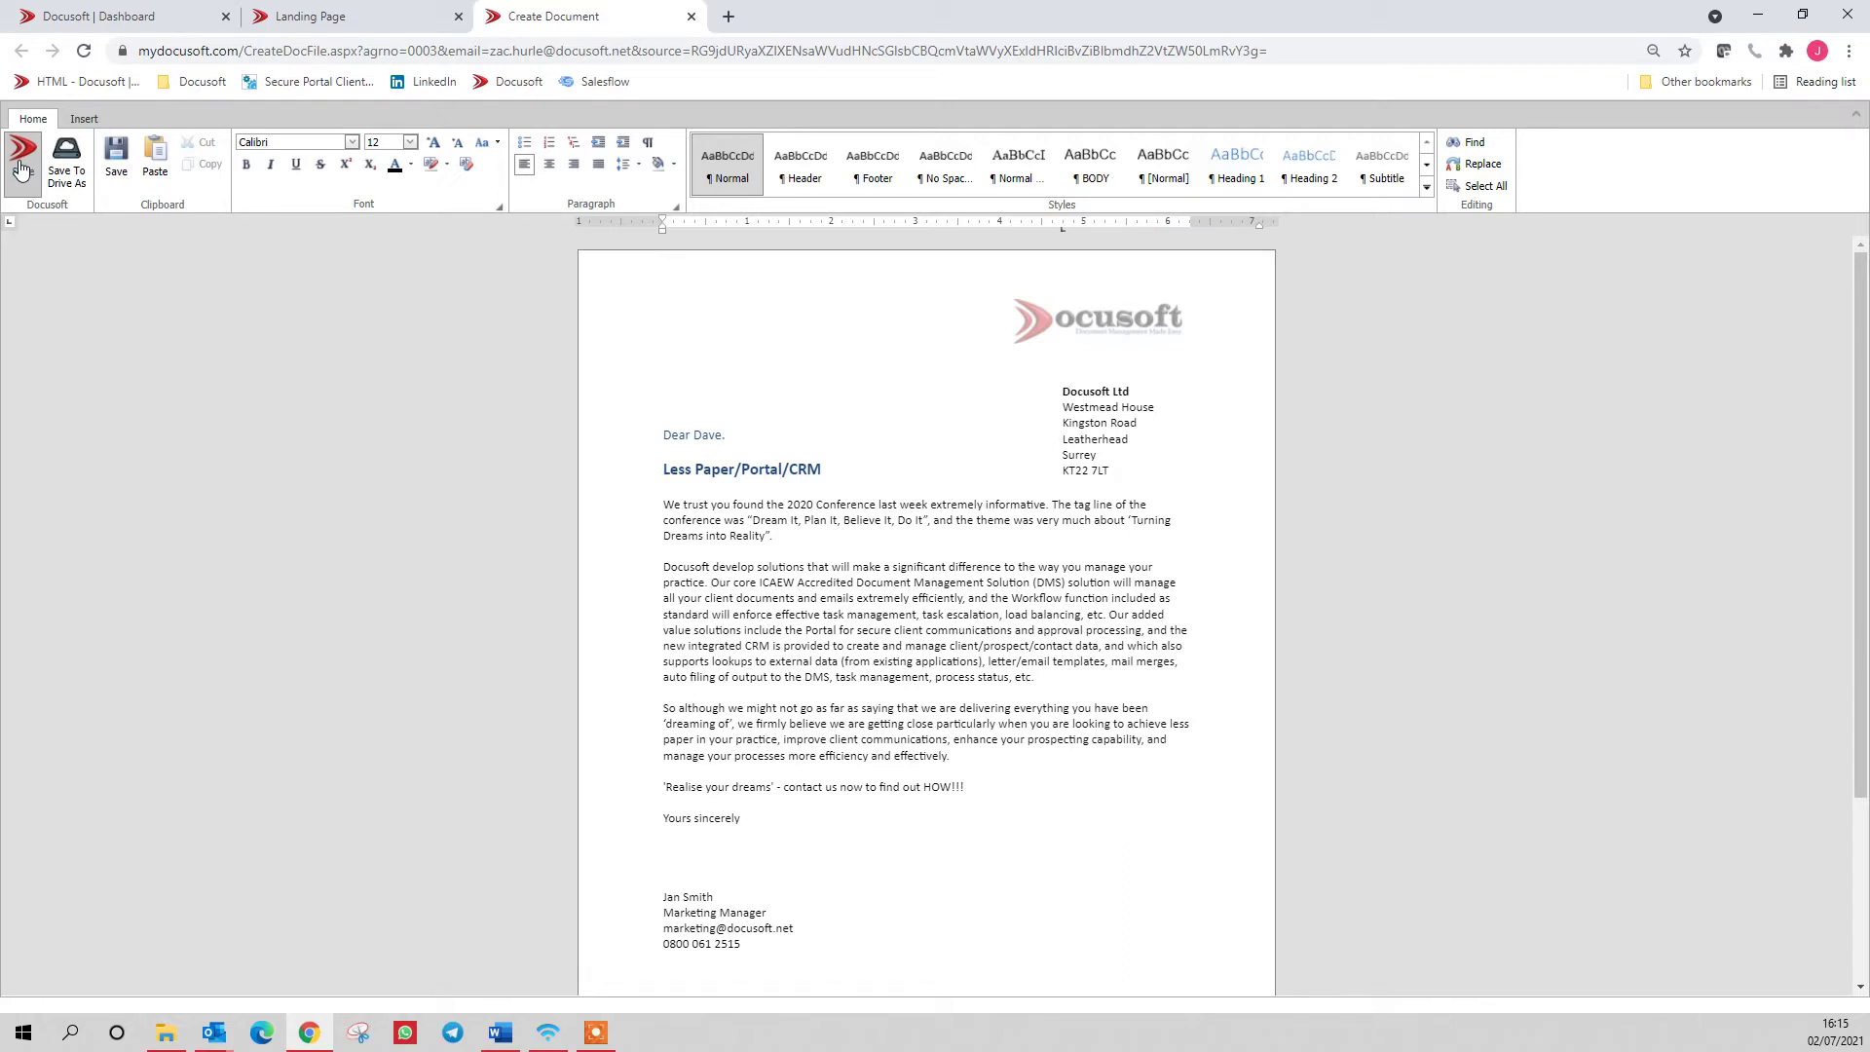
{"action": "left_click", "coordinate": [113, 171]}
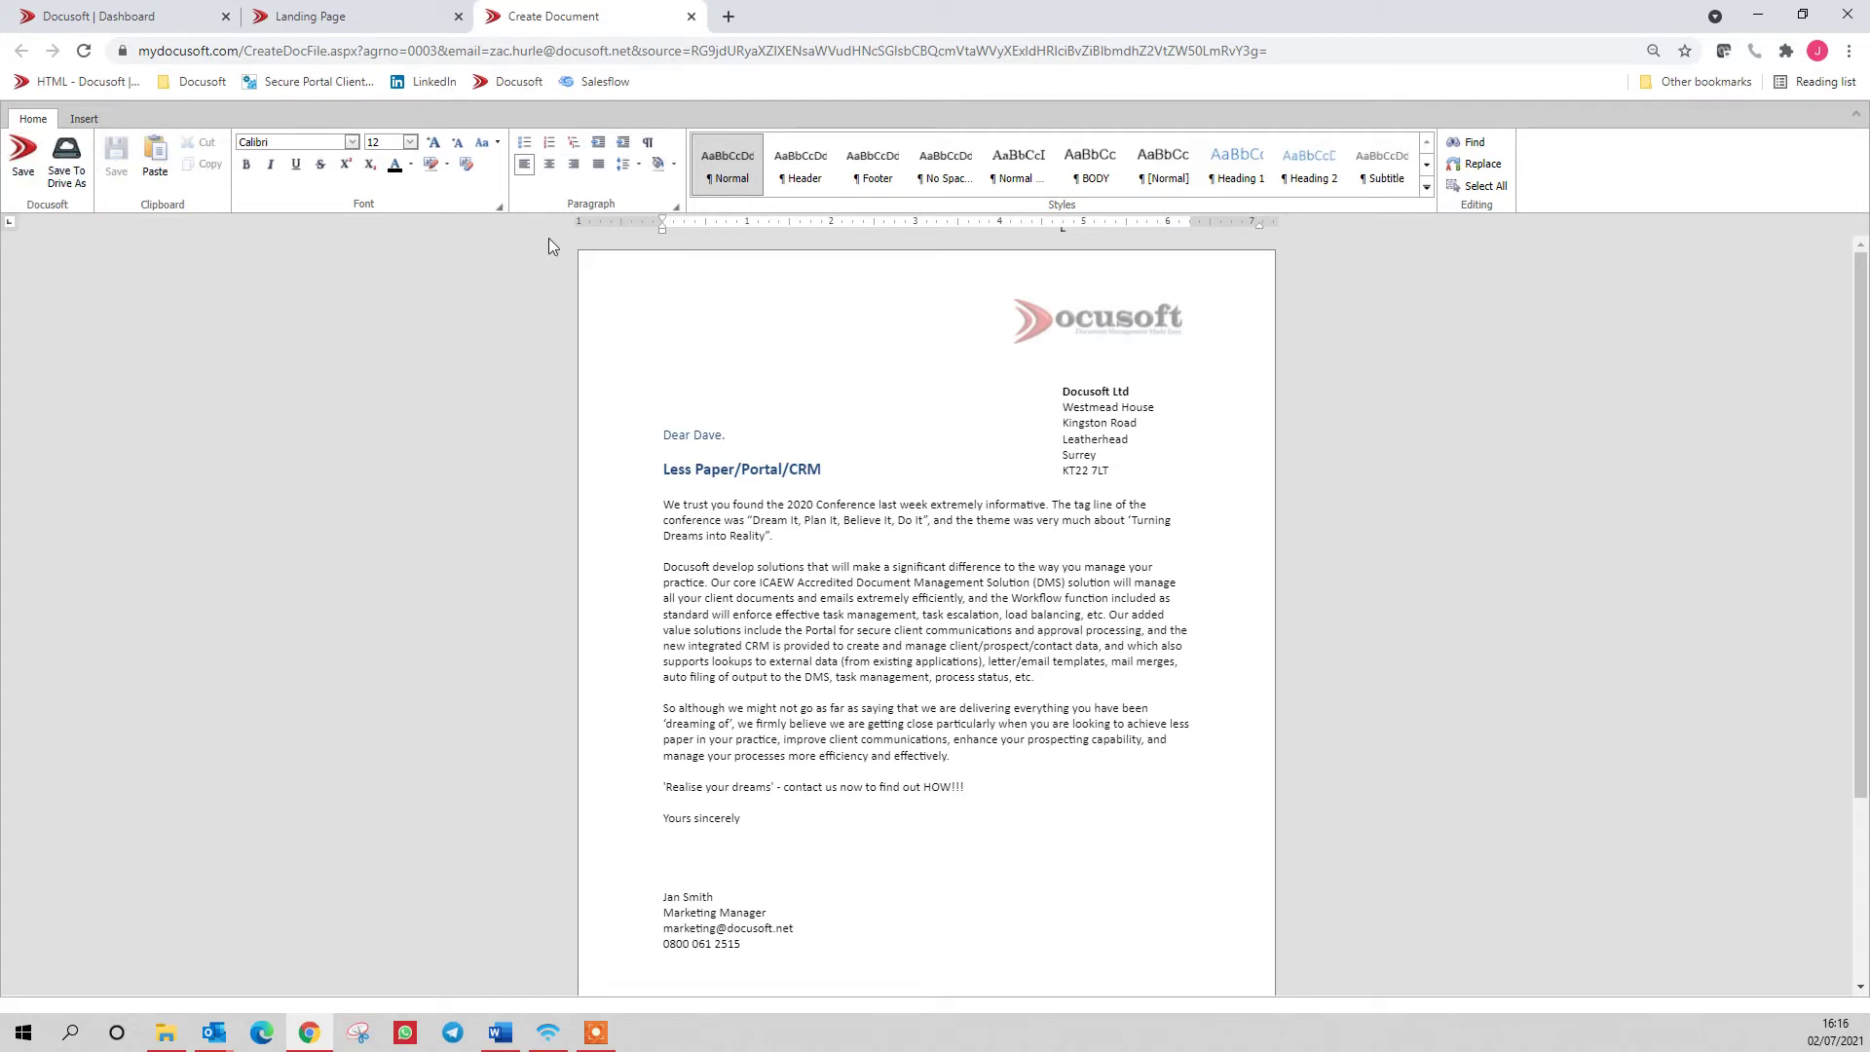
{"action": "left_click", "coordinate": [691, 18]}
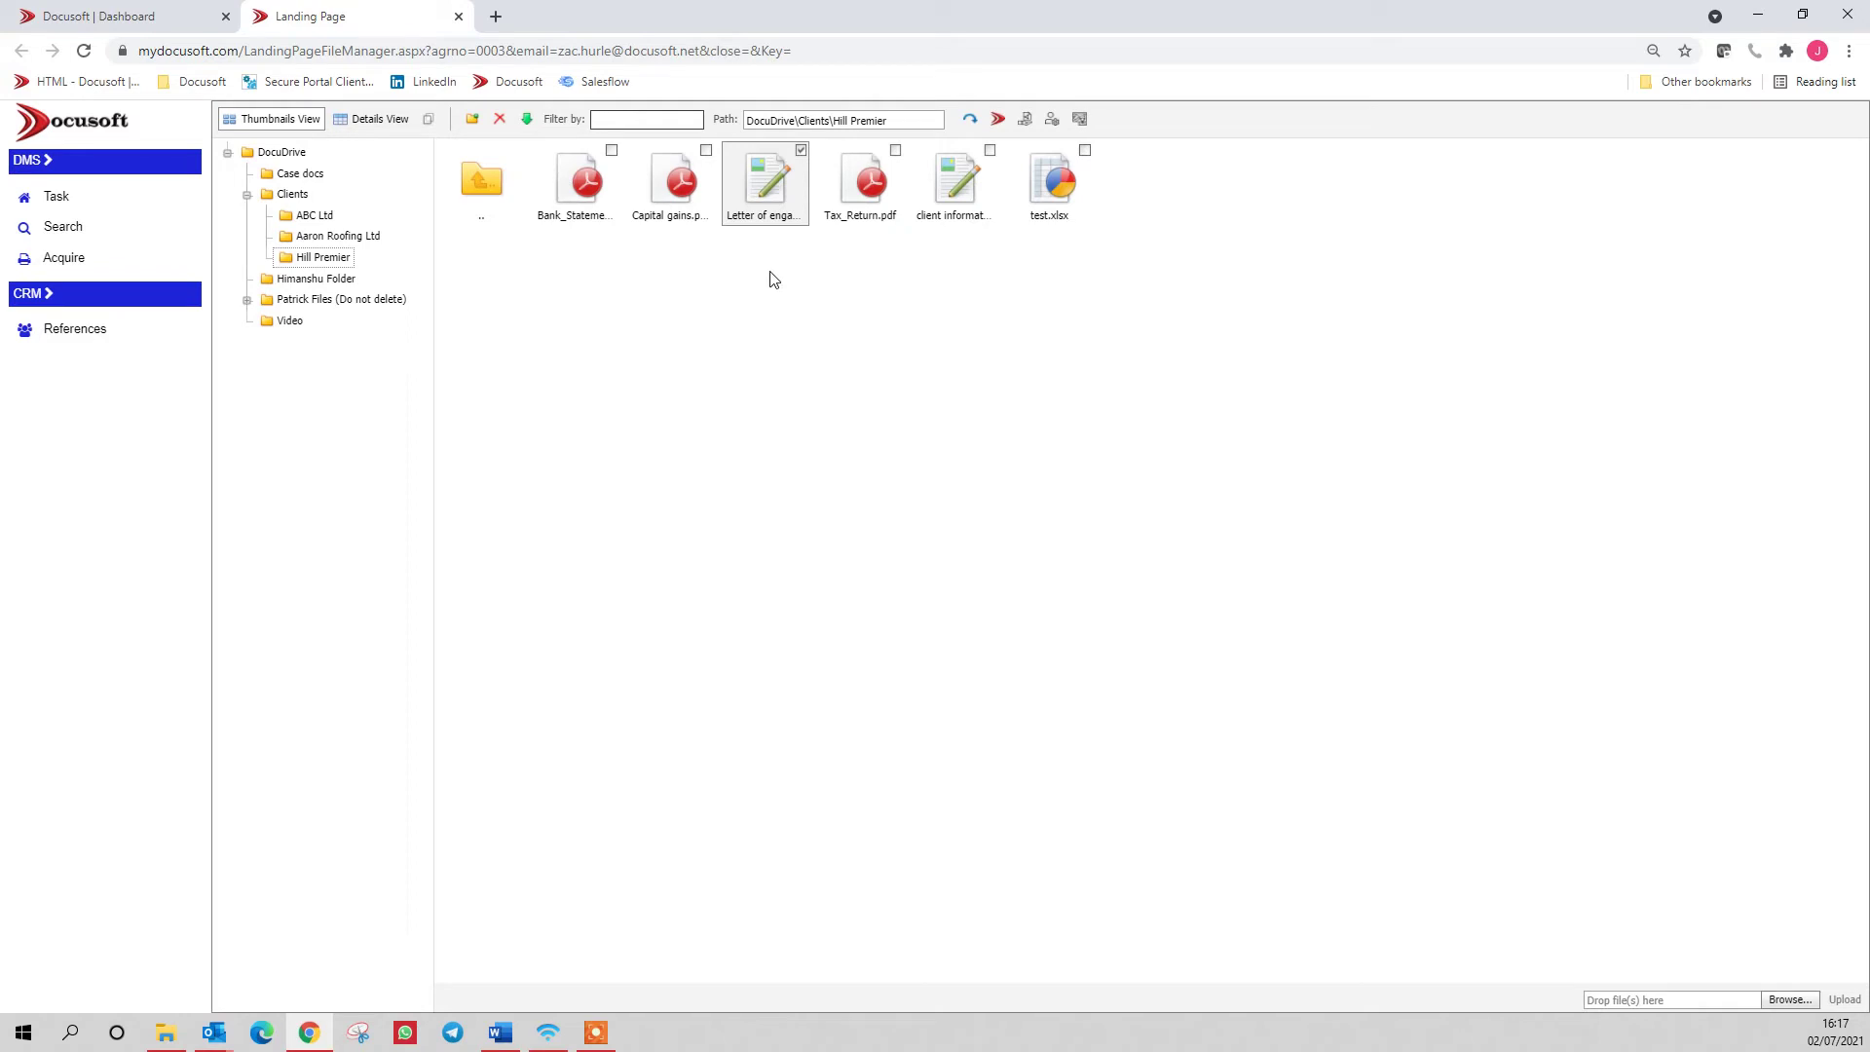
Create a share link for the Hill Premier folder with the Hill Premier Accountants e-mail as recipient and editing allowed.
{"action": "left_click", "coordinate": [279, 198]}
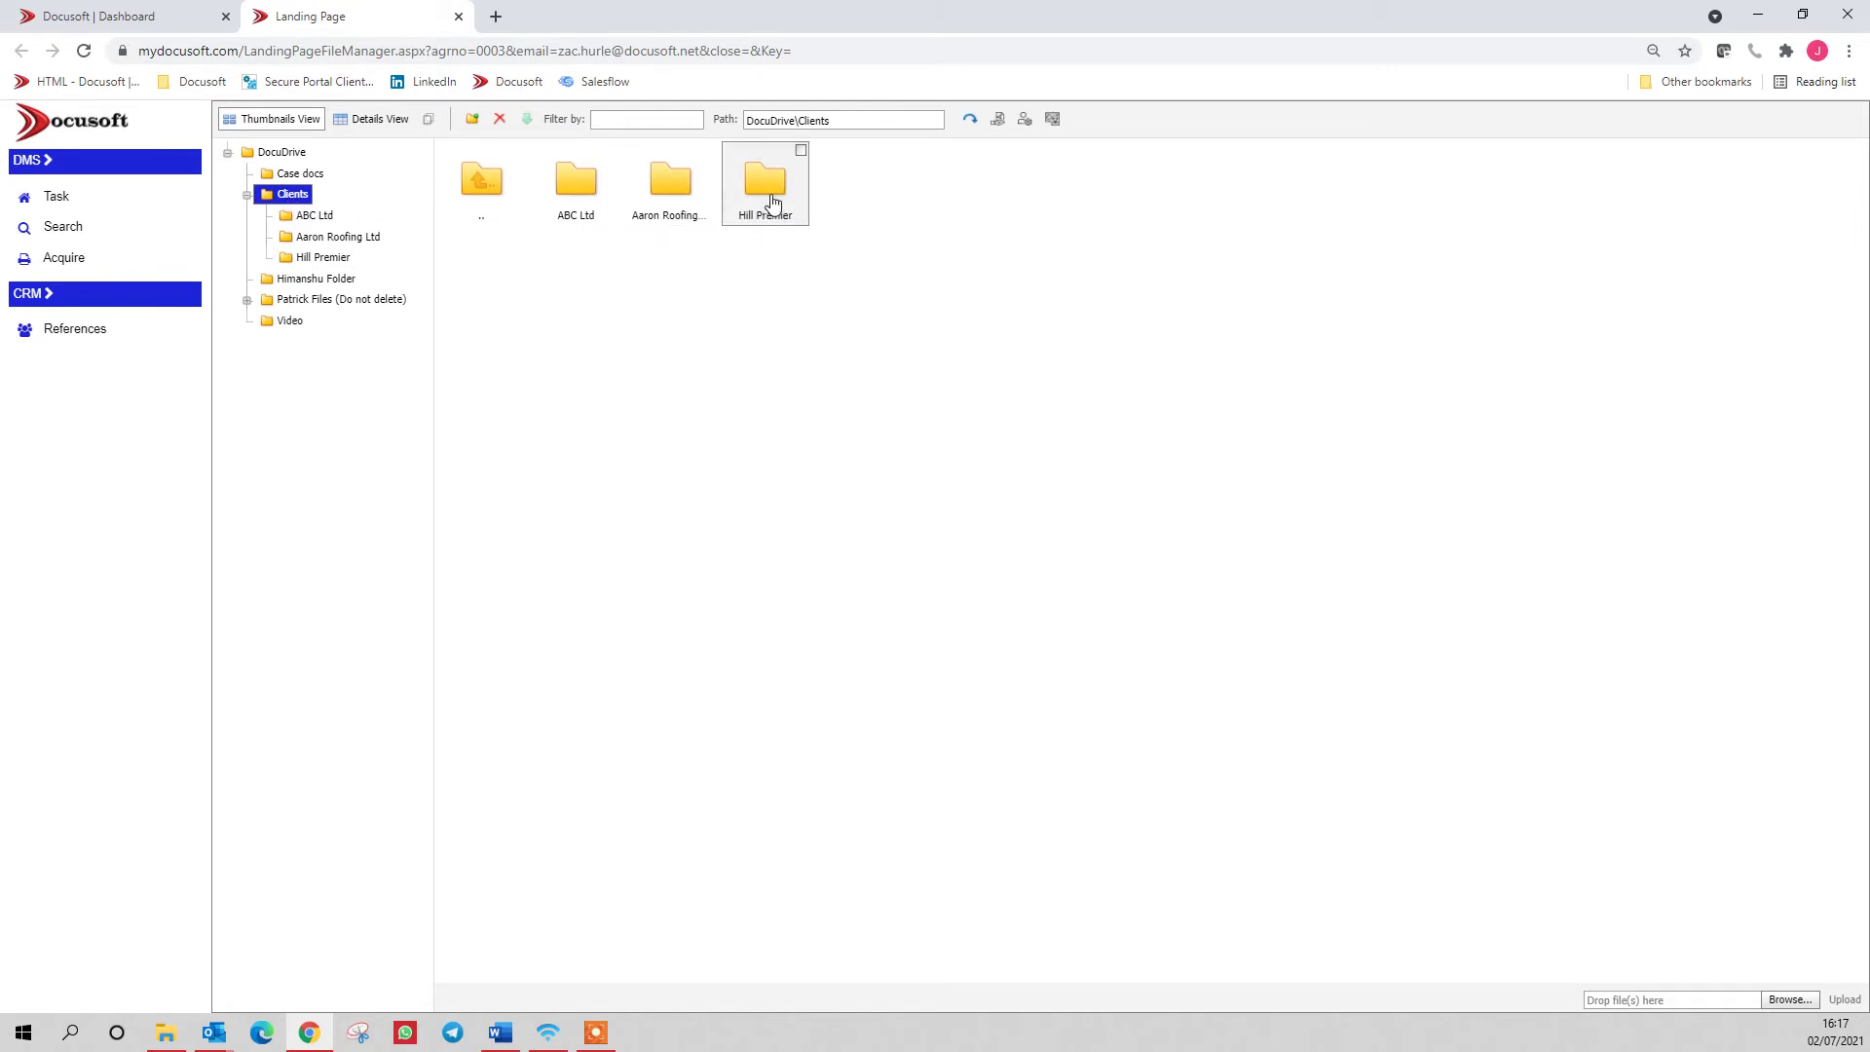
{"action": "left_click", "coordinate": [772, 198]}
{"action": "right_click", "coordinate": [774, 200]}
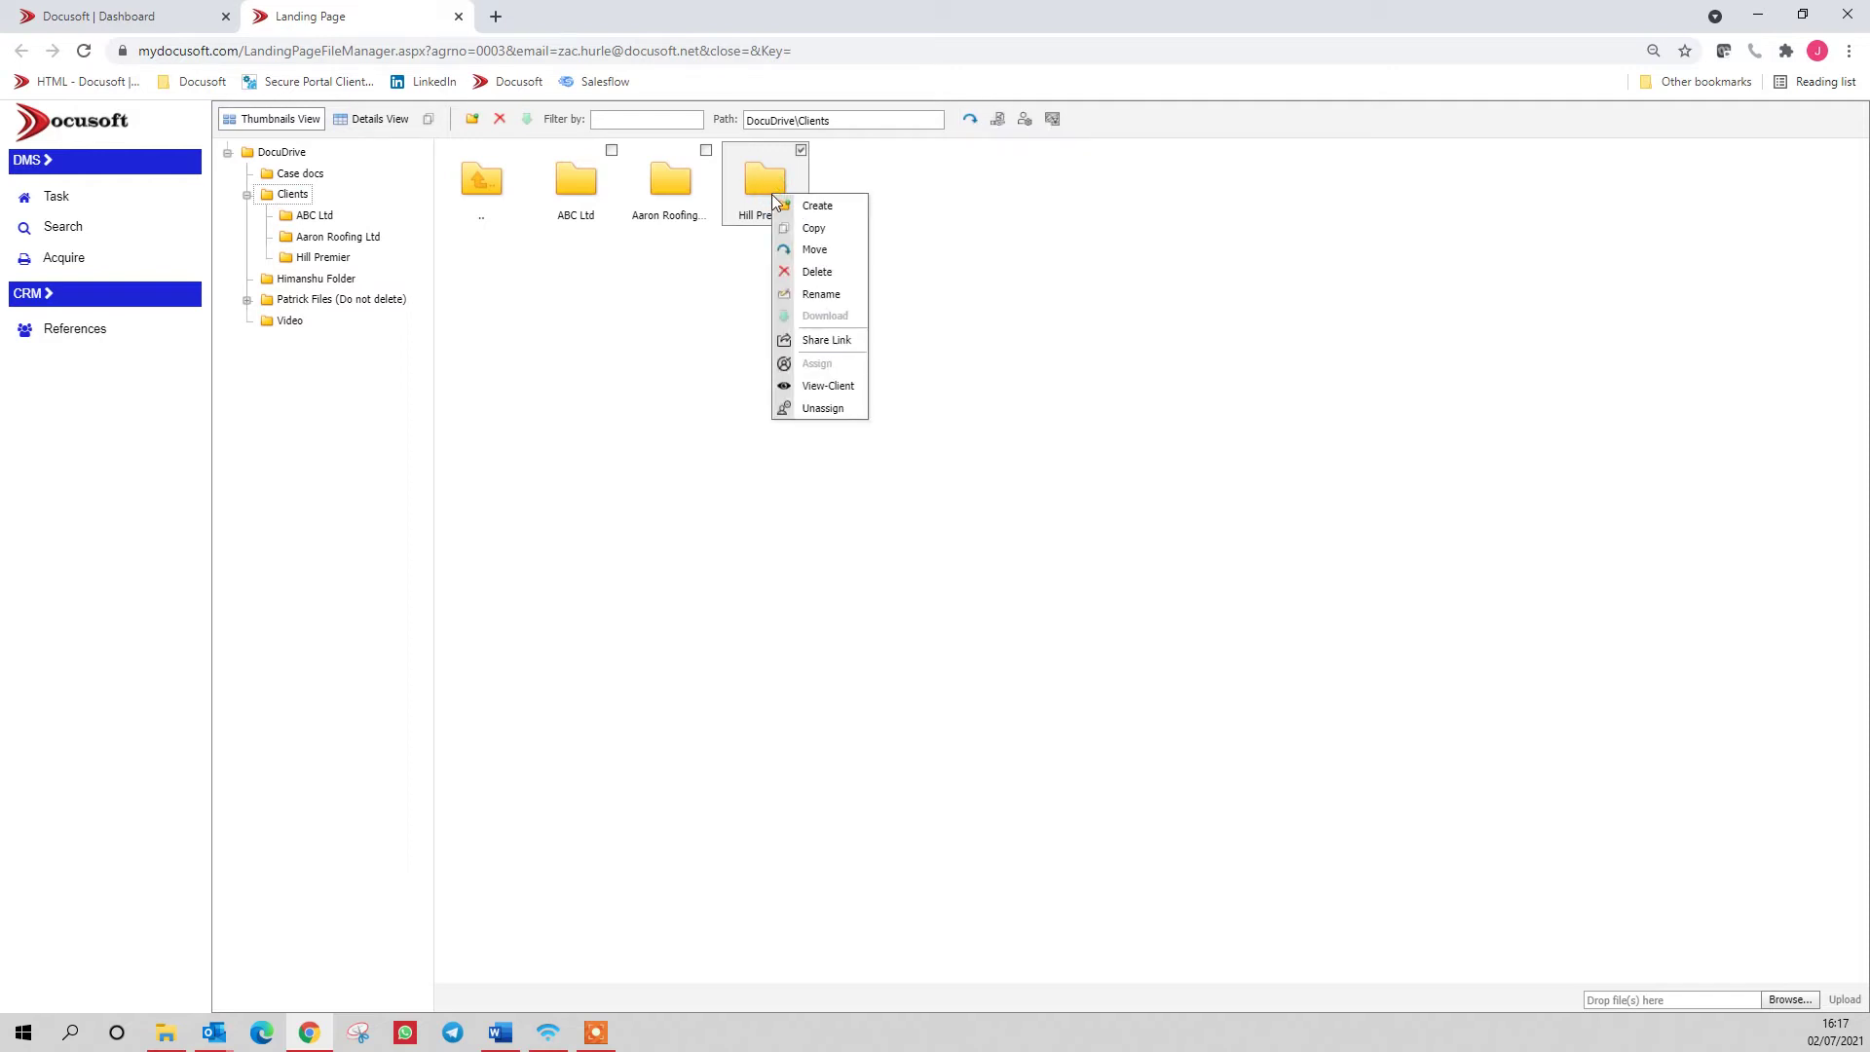
{"action": "left_click", "coordinate": [827, 341]}
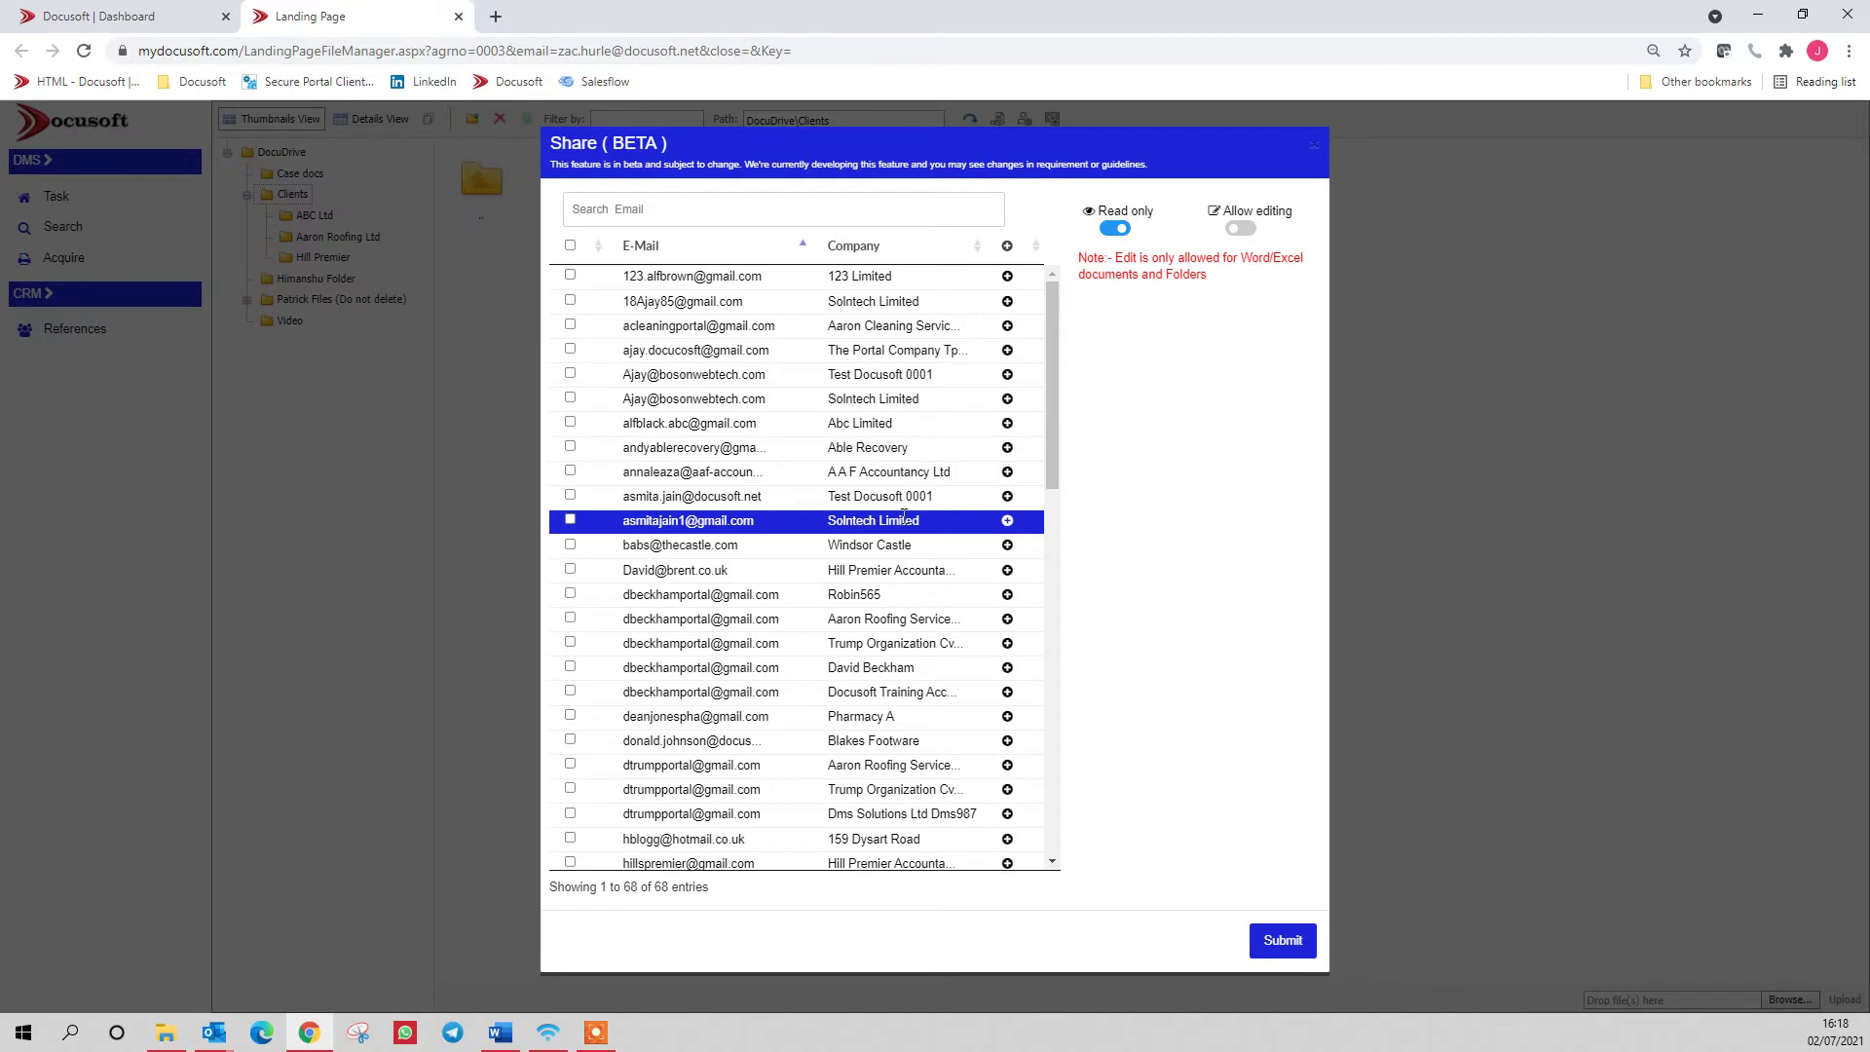
{"action": "left_click", "coordinate": [762, 200]}
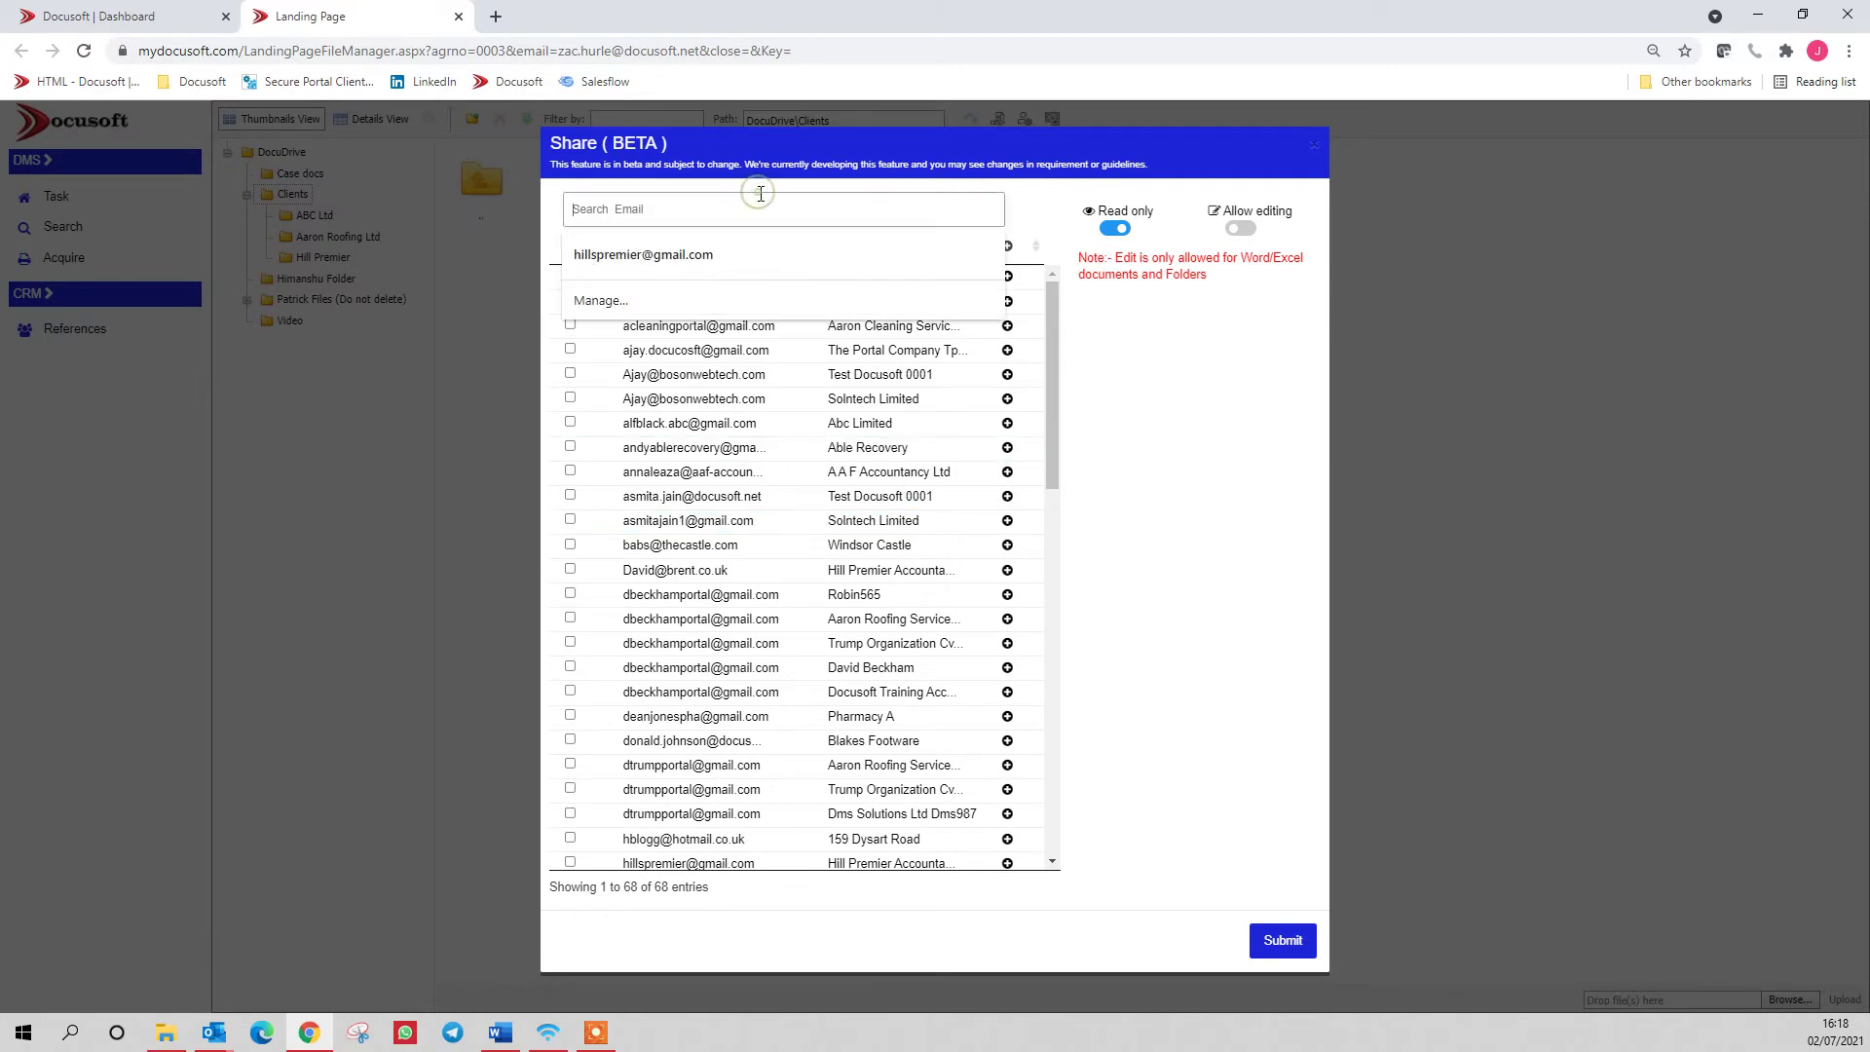
{"action": "left_click", "coordinate": [710, 255]}
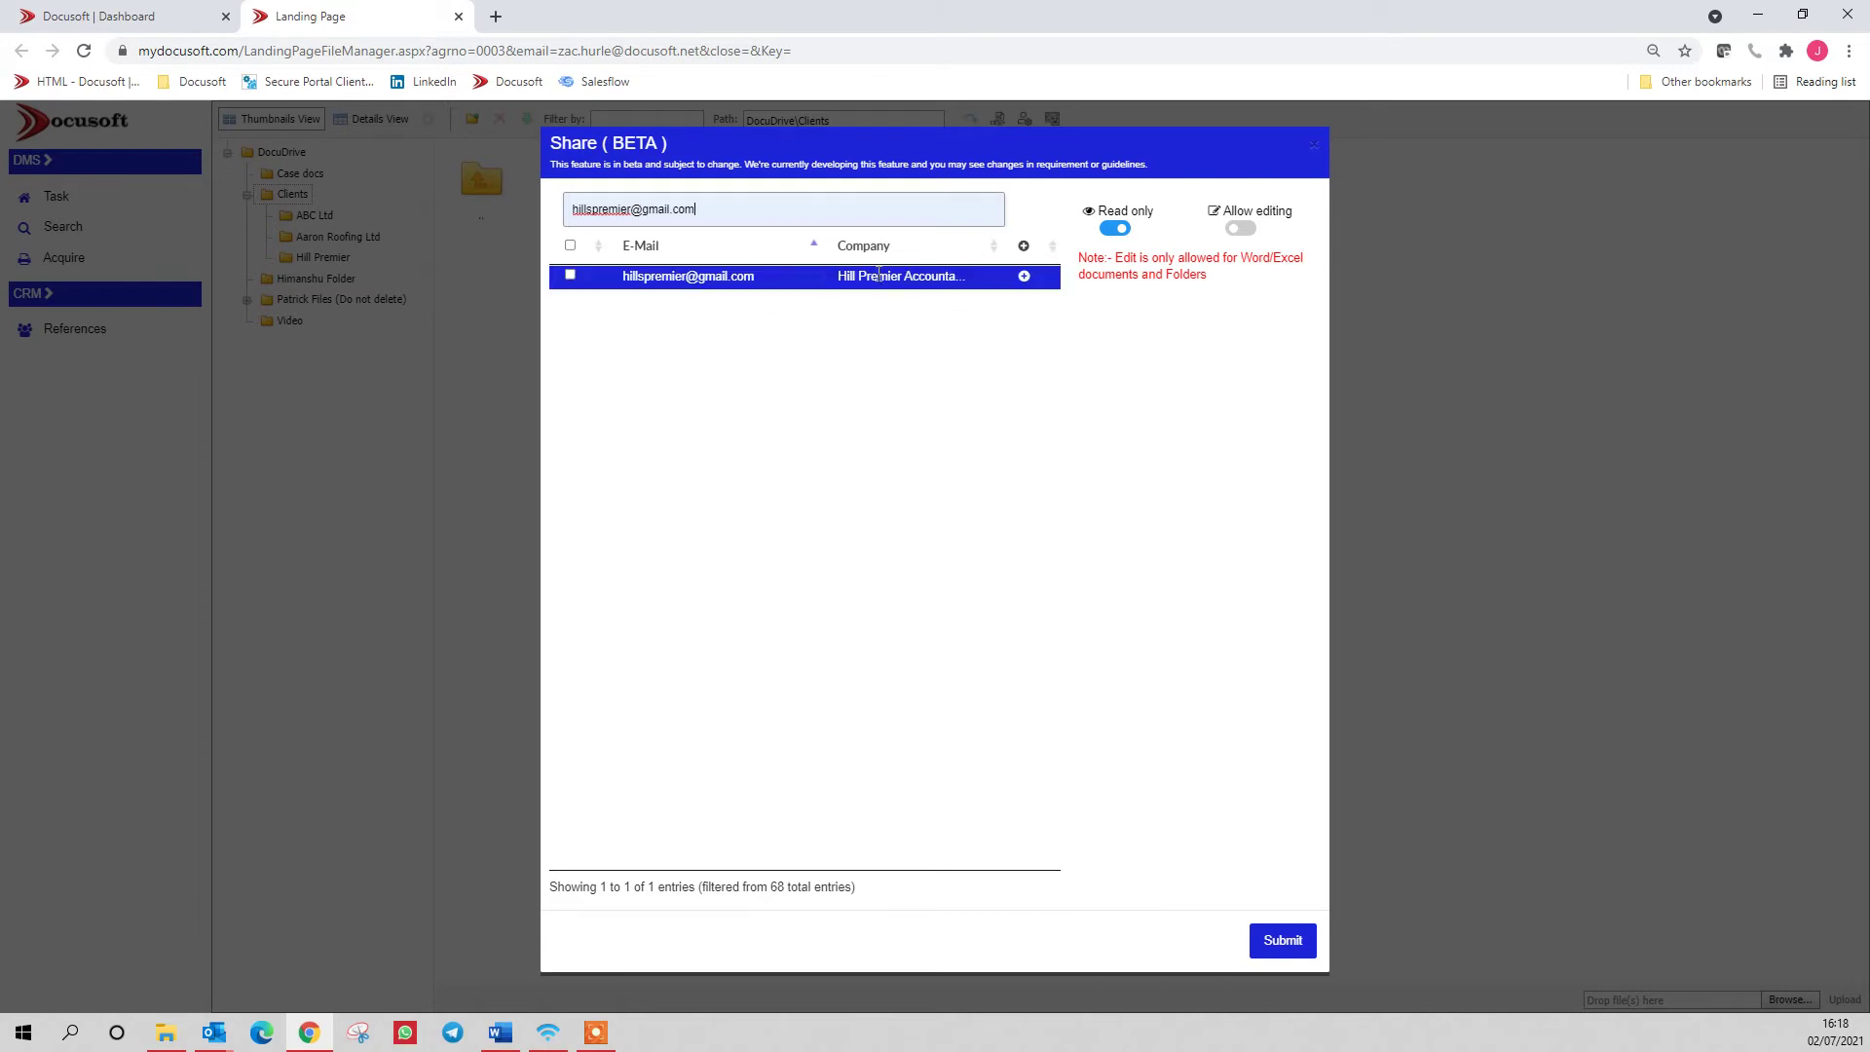
{"action": "left_click", "coordinate": [1024, 278]}
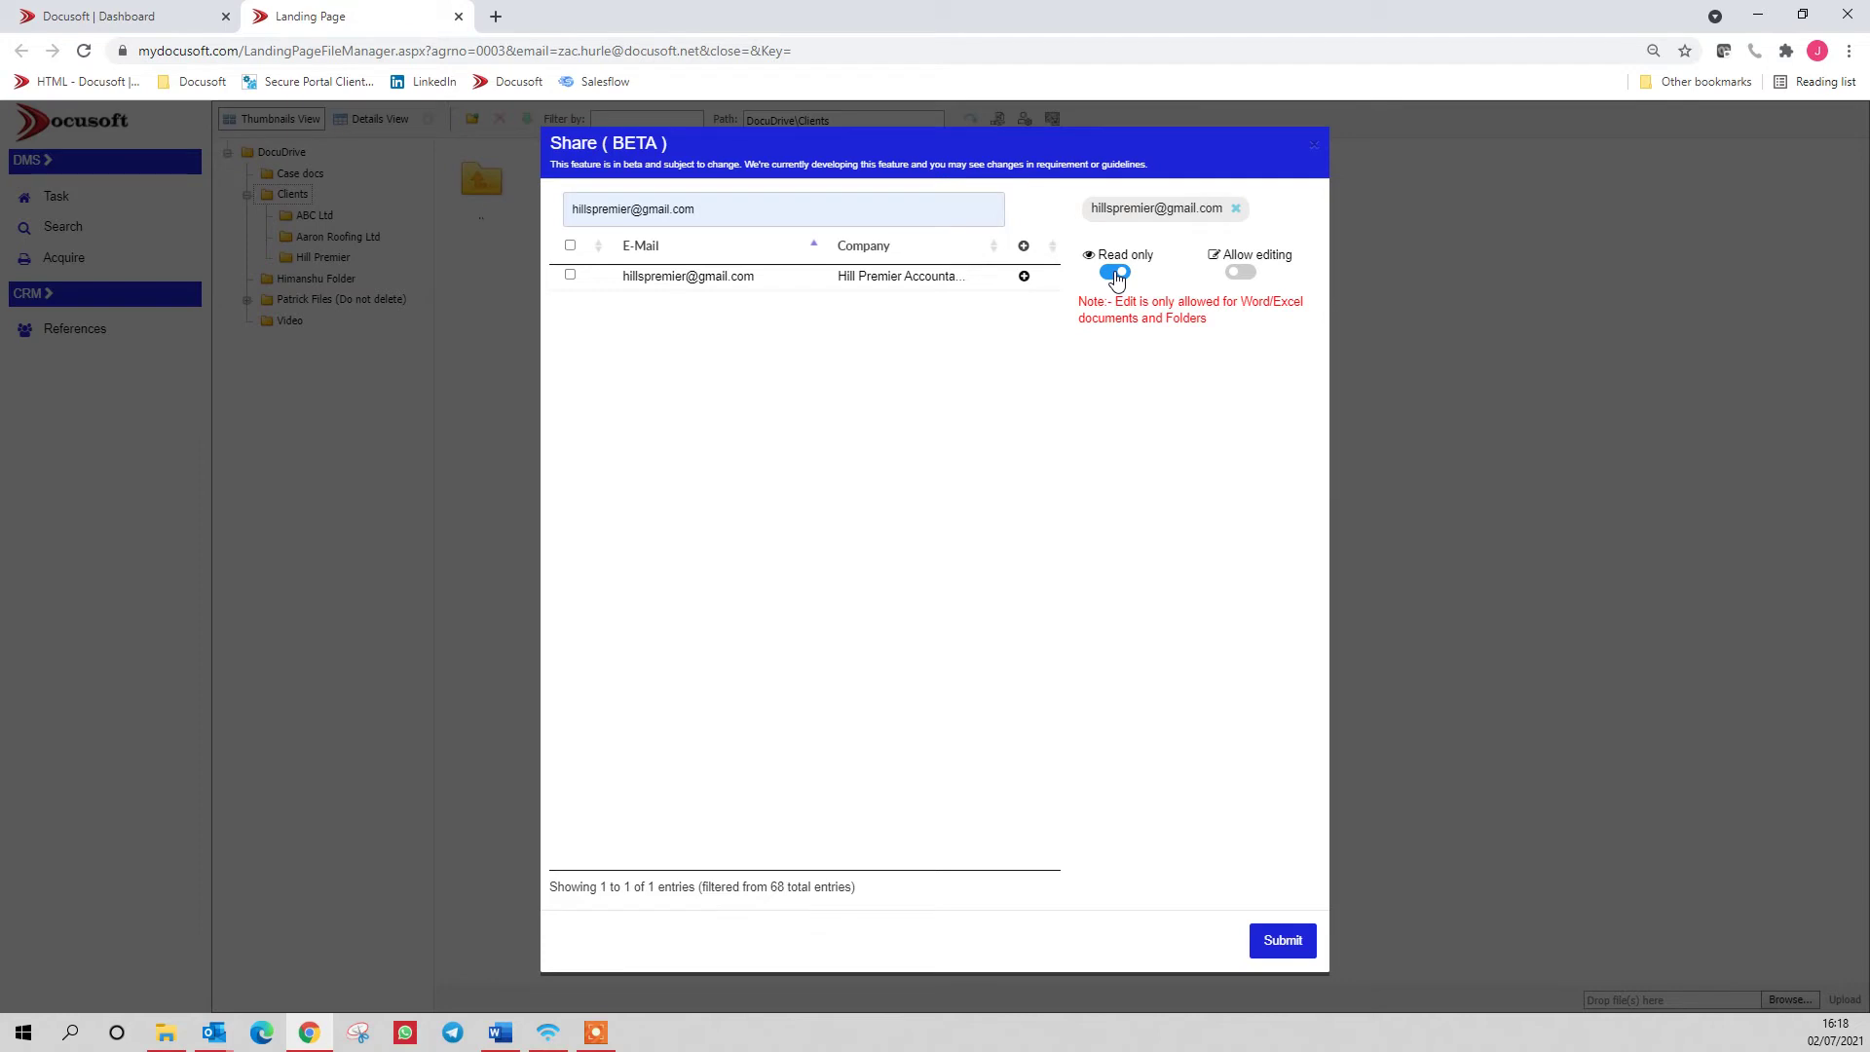
{"action": "left_click", "coordinate": [1239, 272]}
{"action": "left_click", "coordinate": [1281, 940]}
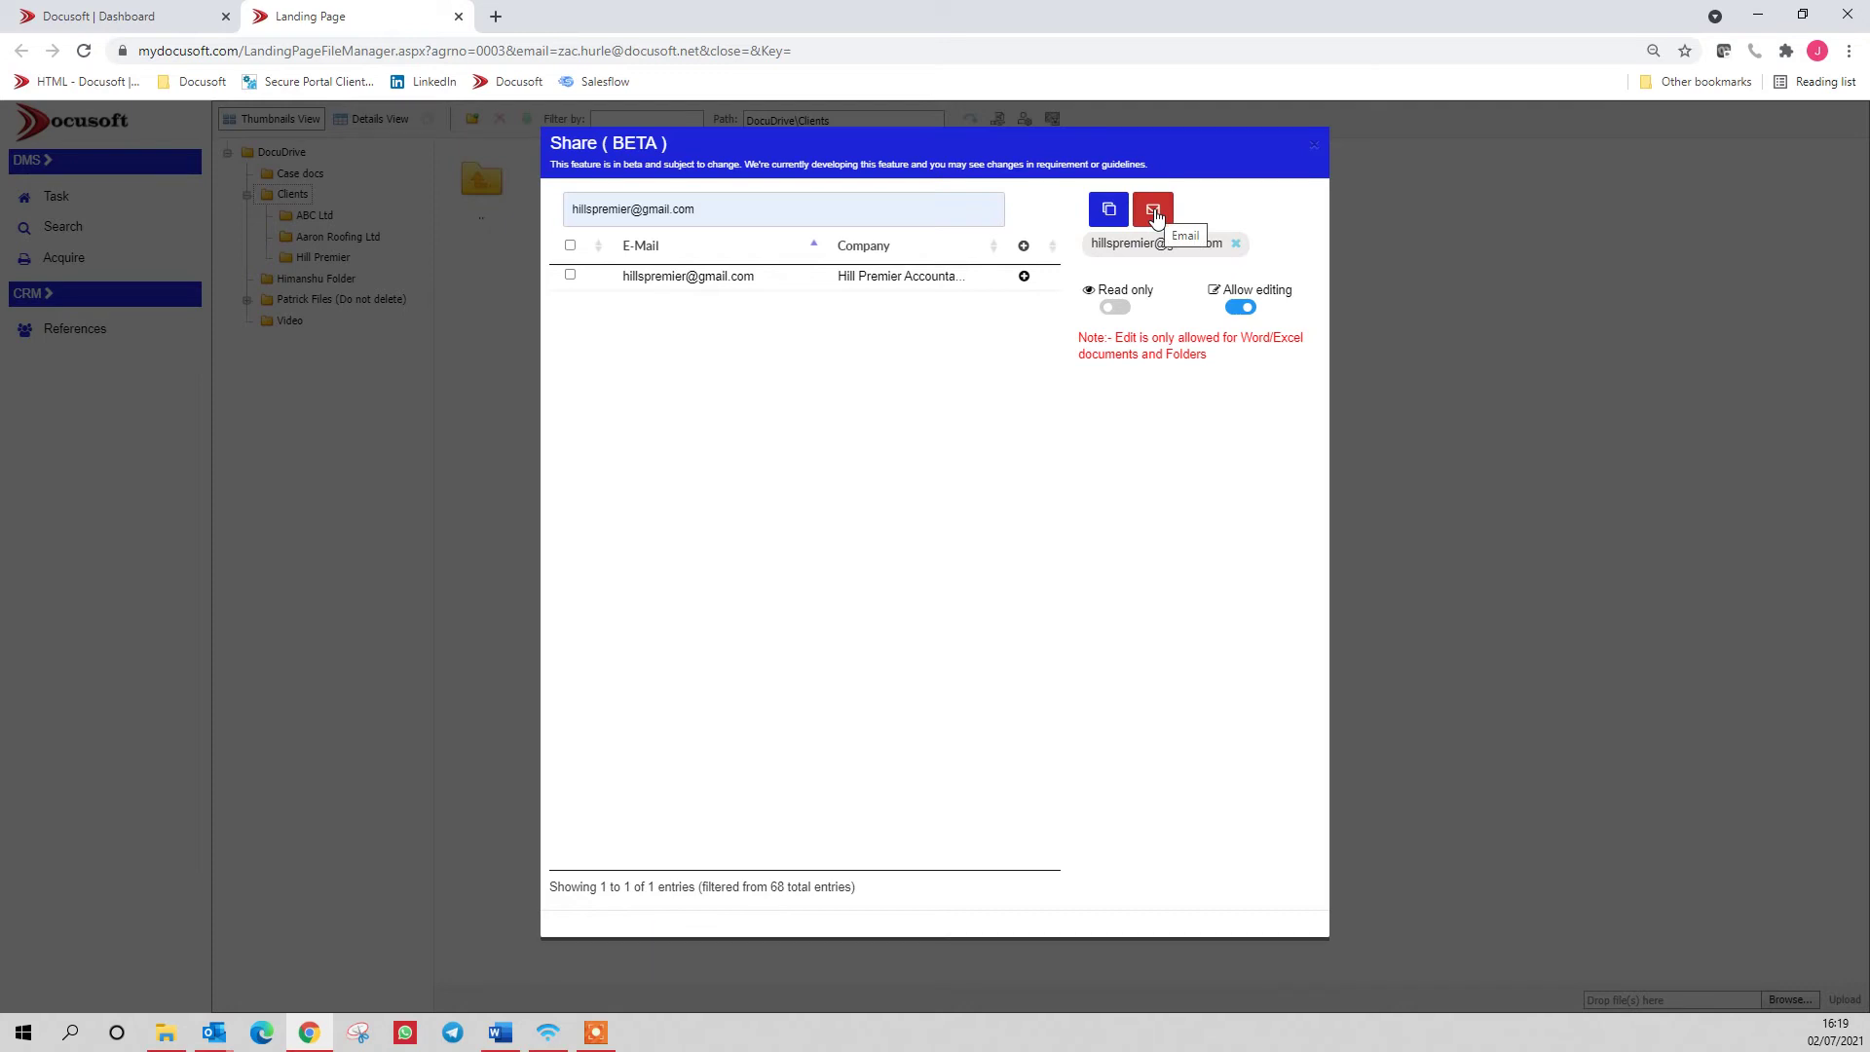
E-mail the Hill Premier share link to the recipient, uploading the message to Docusoft, and close the sharing dialog.
{"action": "left_click", "coordinate": [136, 15]}
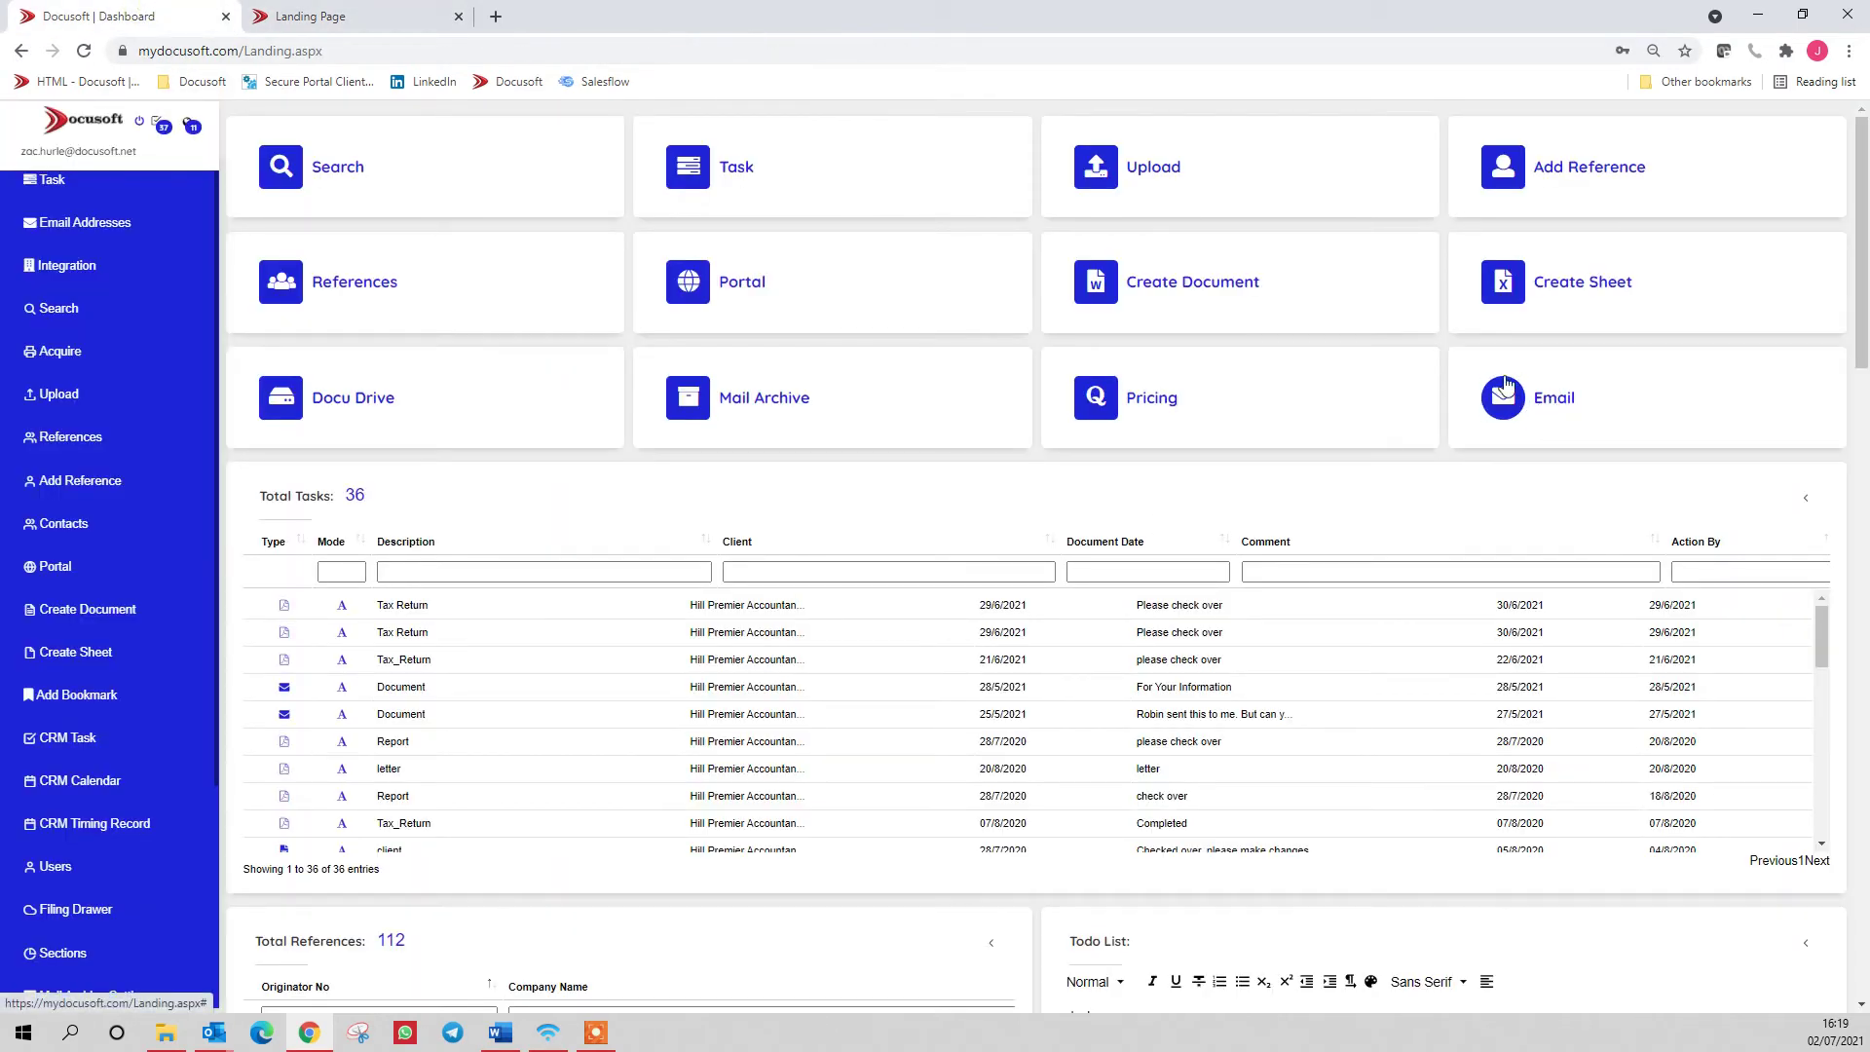
{"action": "left_click", "coordinate": [378, 21]}
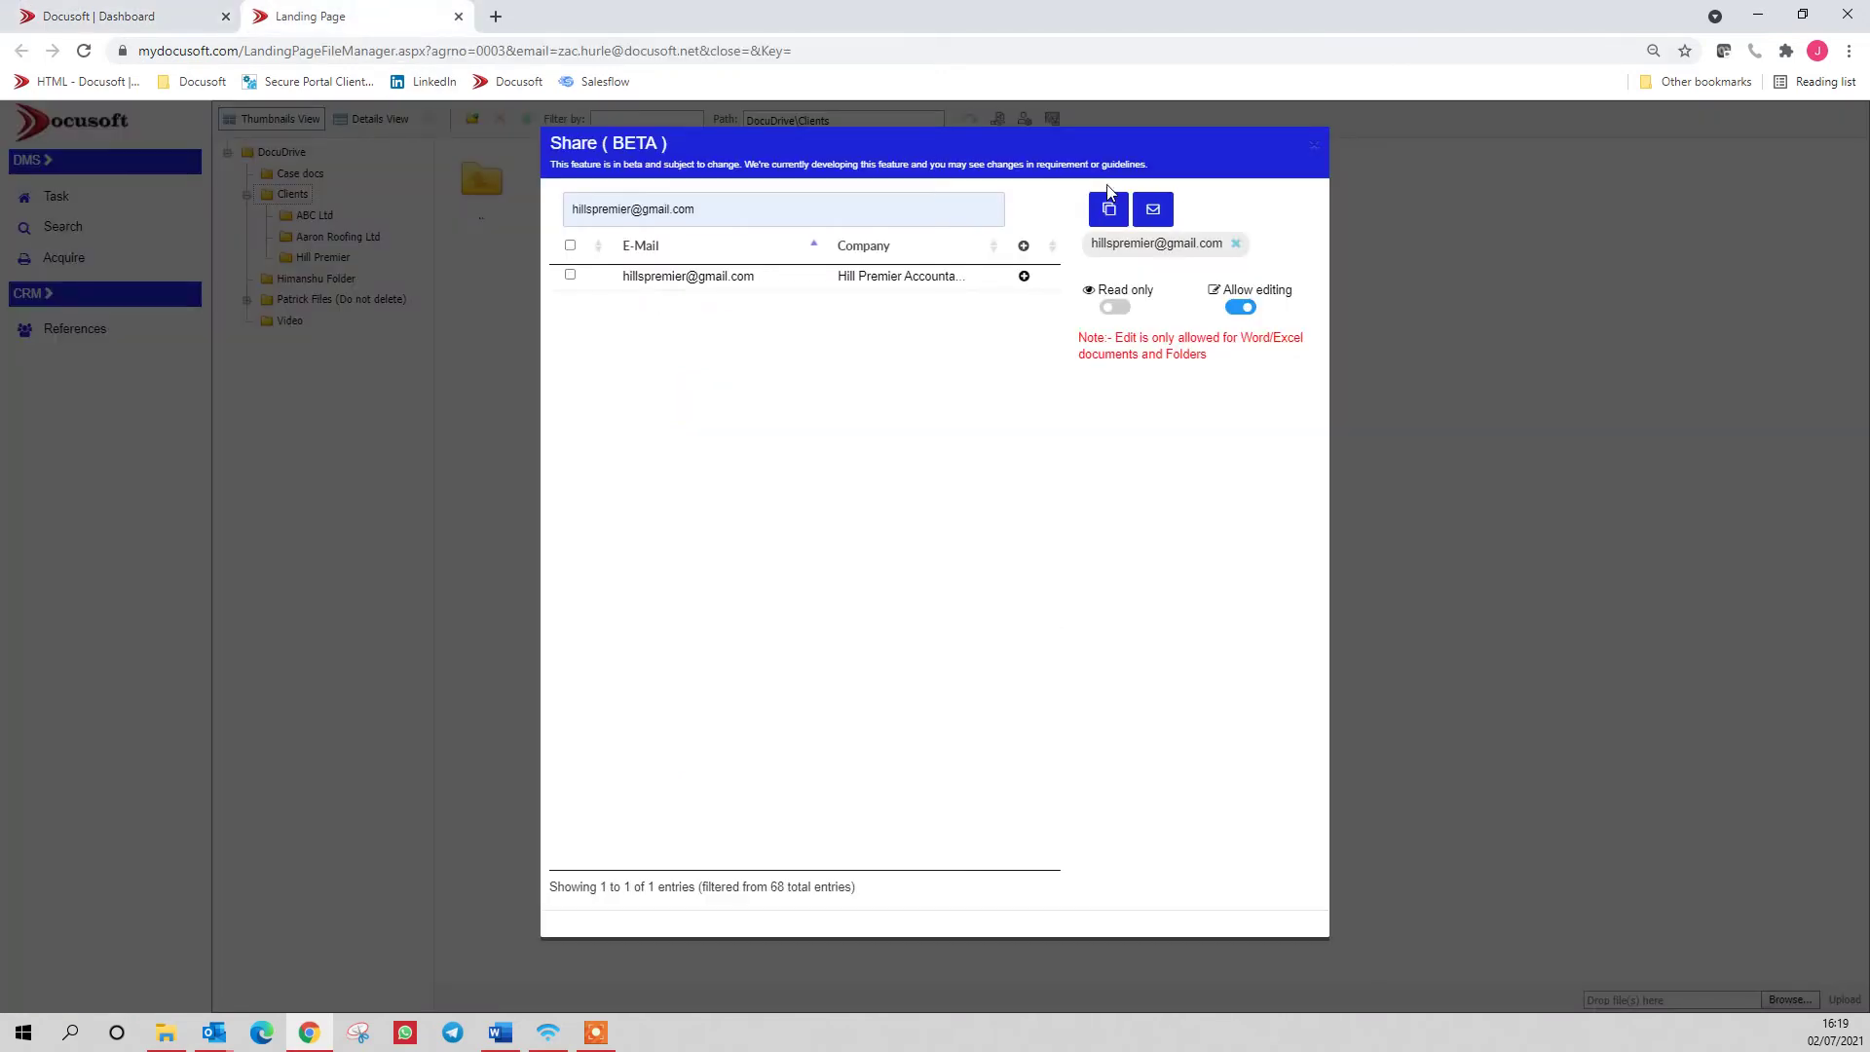
{"action": "left_click", "coordinate": [1155, 211]}
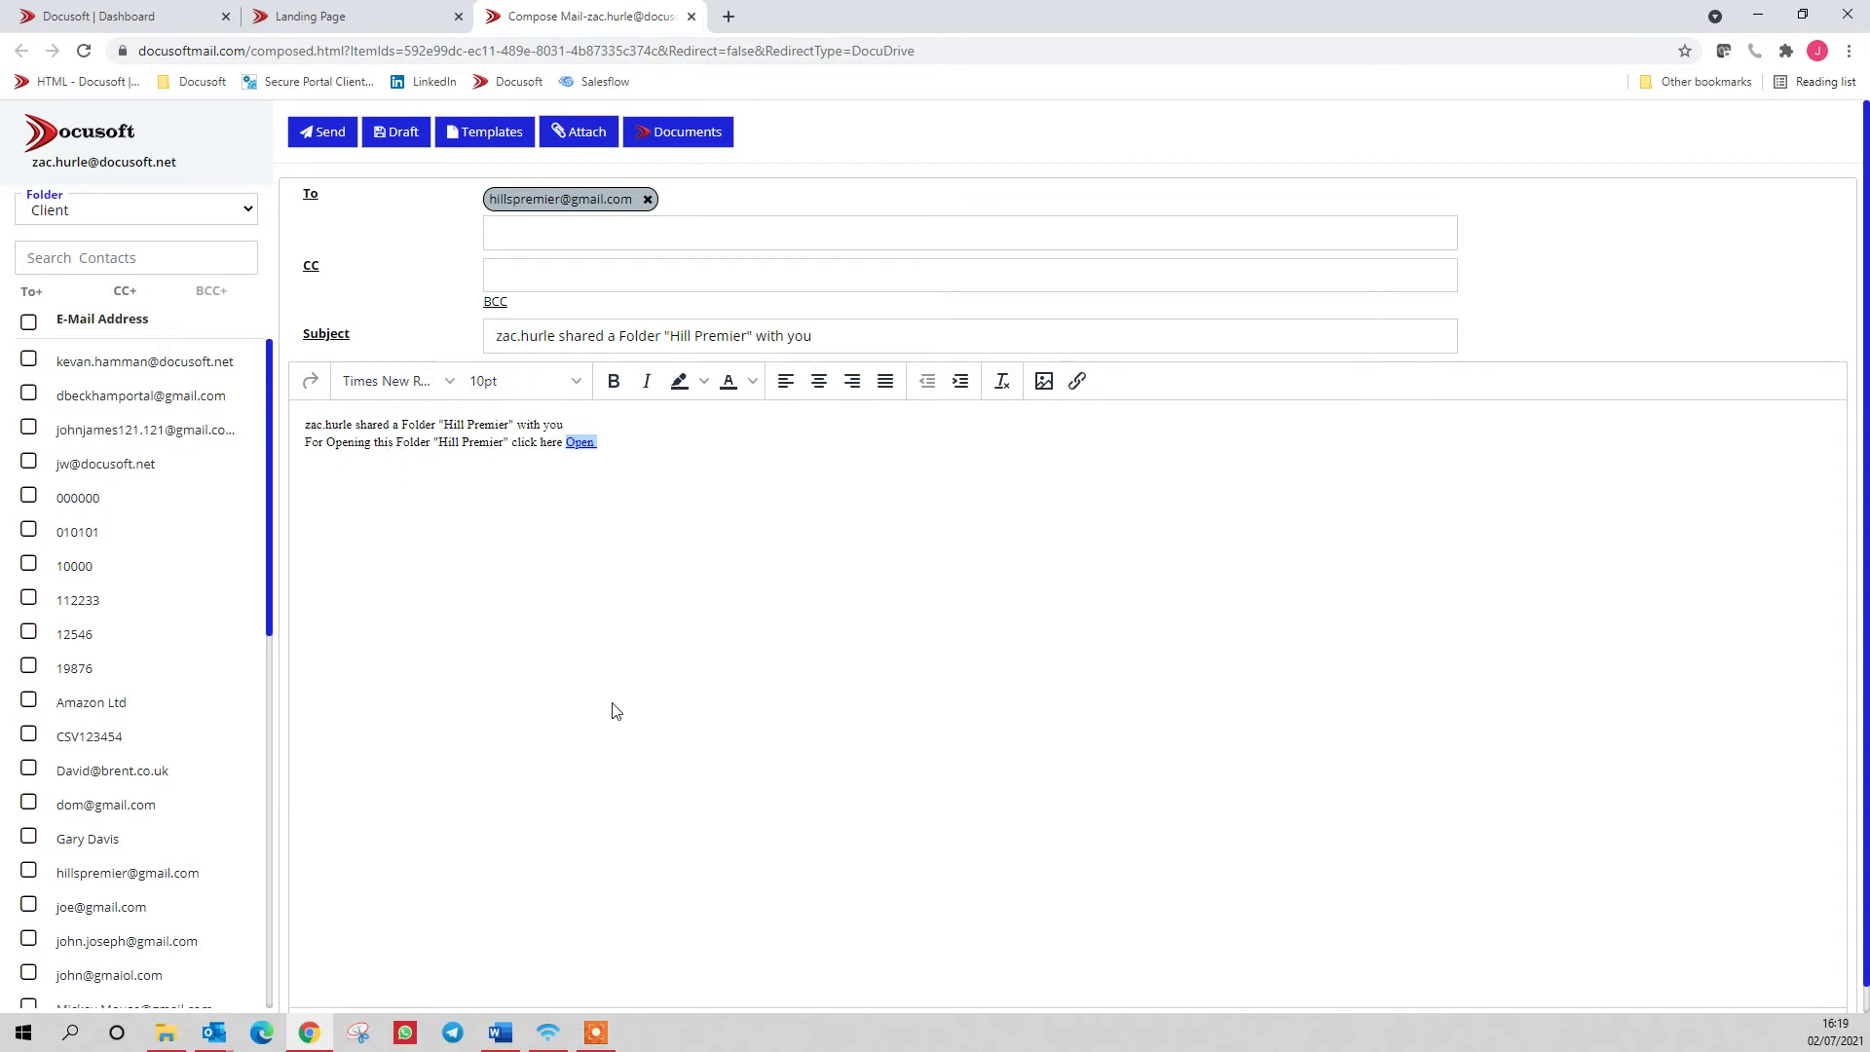
{"action": "left_click", "coordinate": [320, 146]}
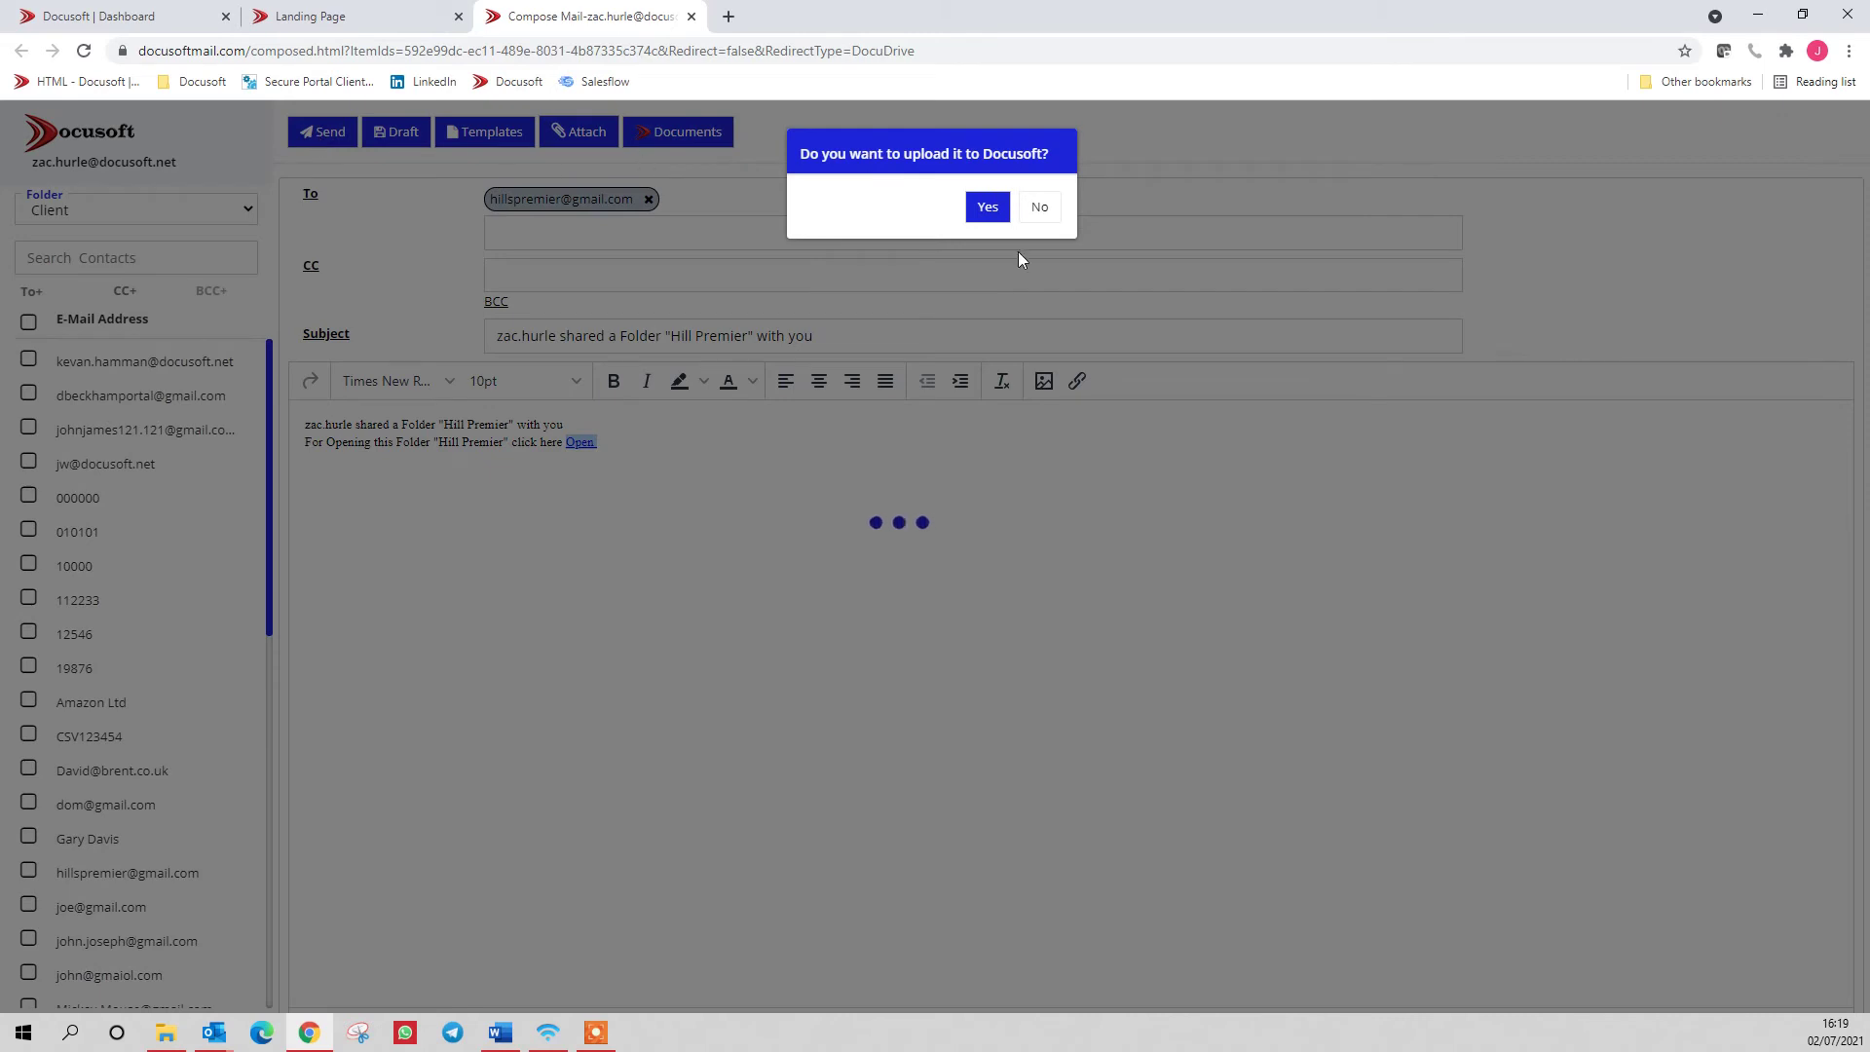
{"action": "left_click", "coordinate": [982, 207]}
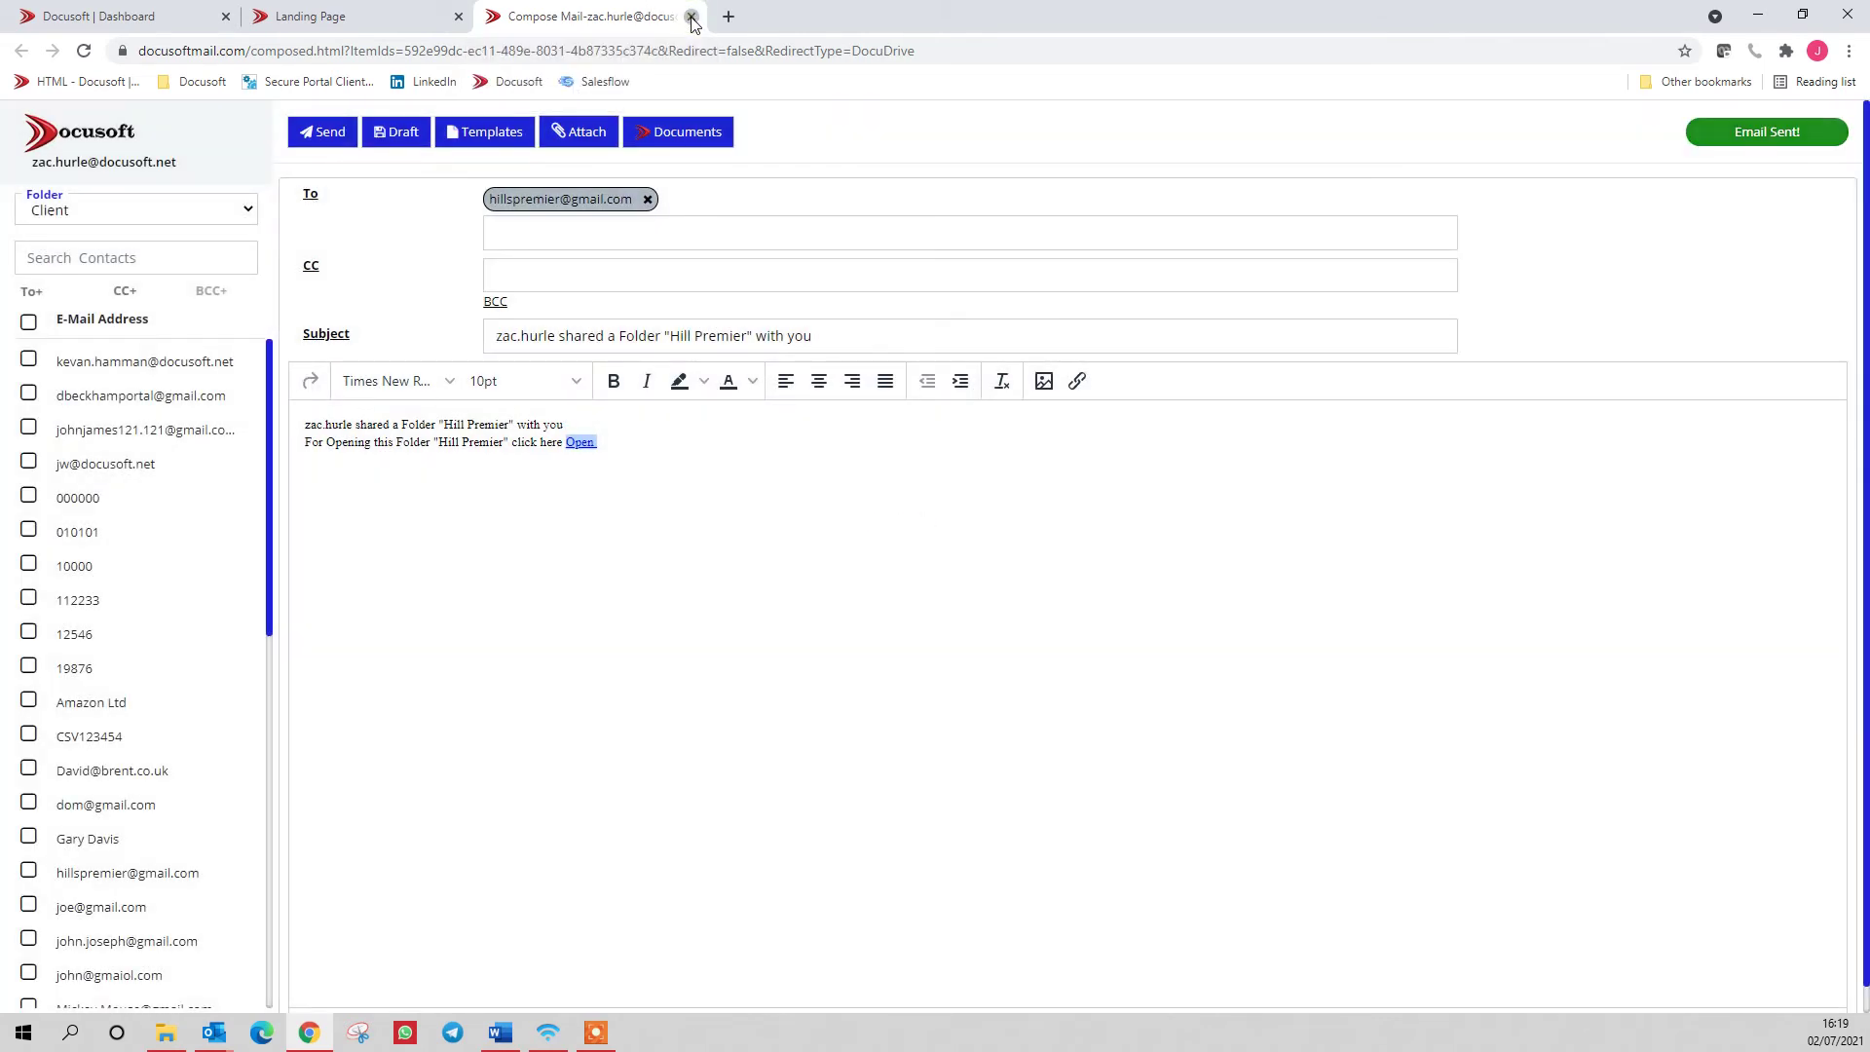
{"action": "left_click", "coordinate": [690, 18]}
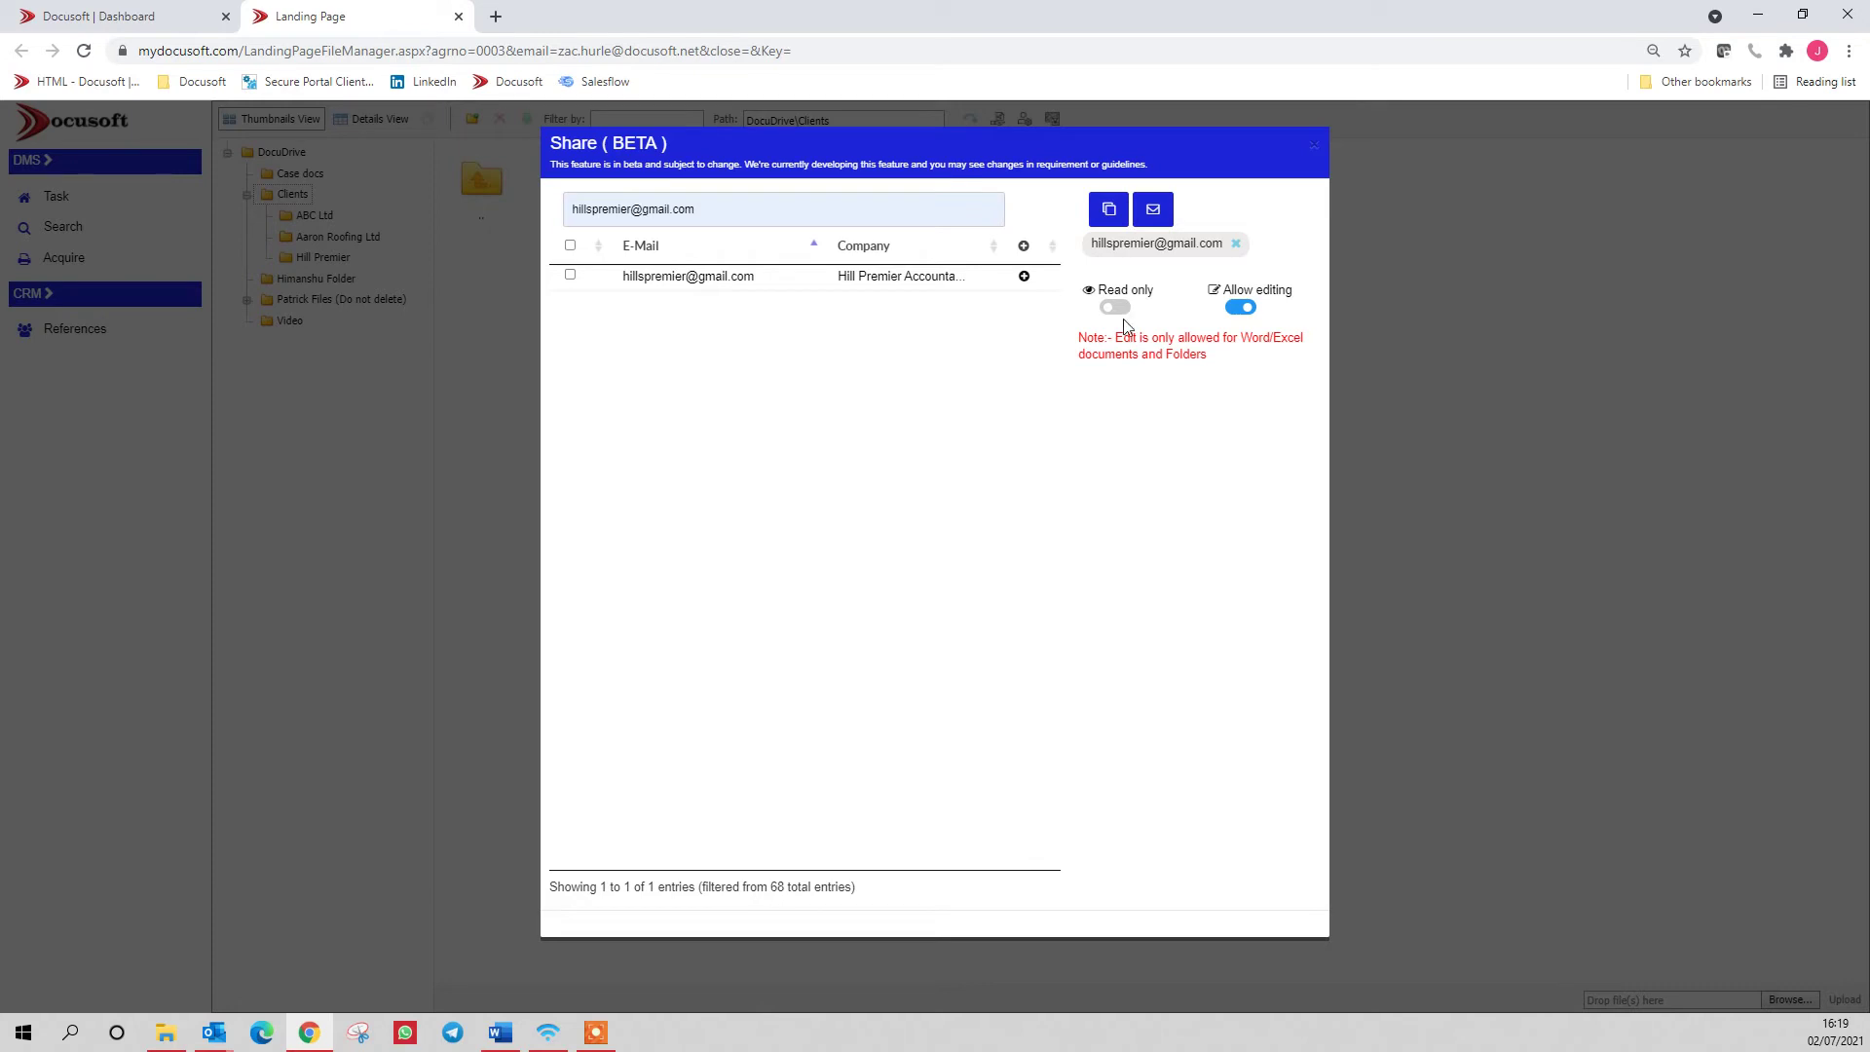
{"action": "left_click", "coordinate": [1317, 147]}
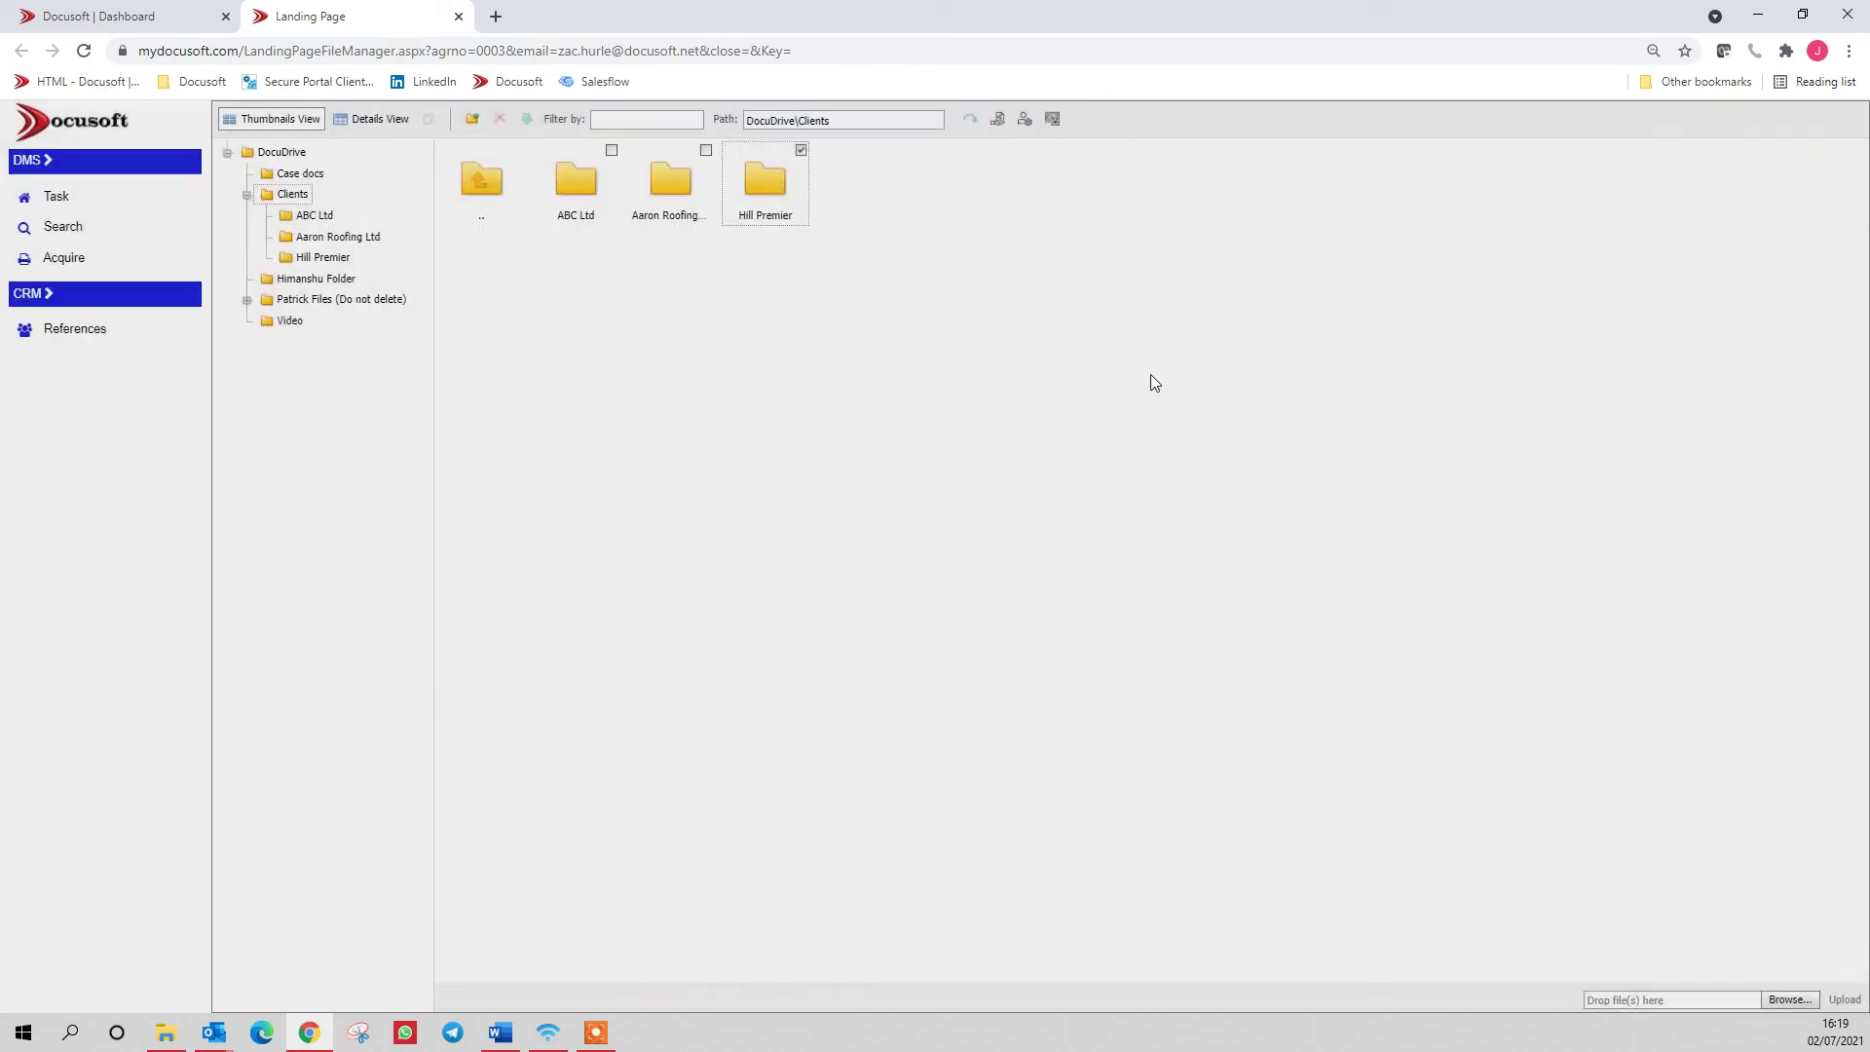
Unassign the Hill Premier folder from Hill Premier Accountants LLP.
{"action": "right_click", "coordinate": [775, 199]}
{"action": "left_click", "coordinate": [818, 405]}
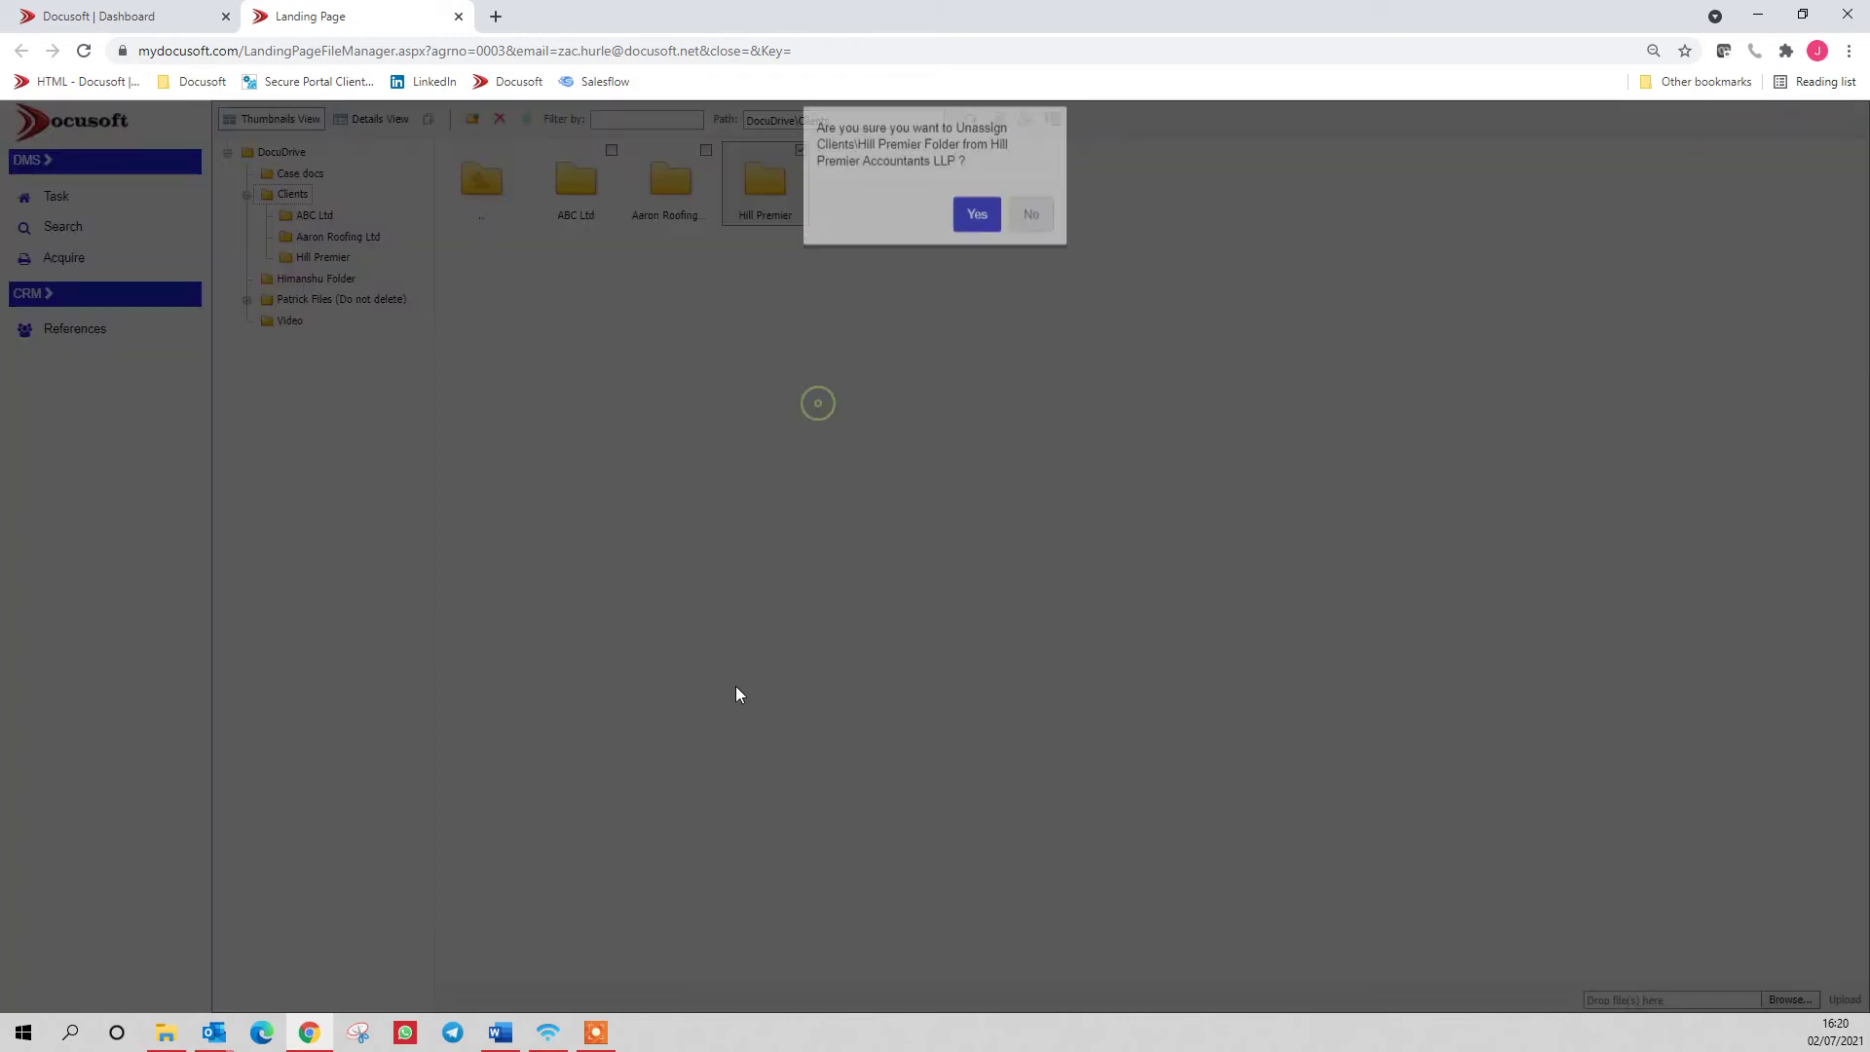
{"action": "left_click", "coordinate": [980, 237]}
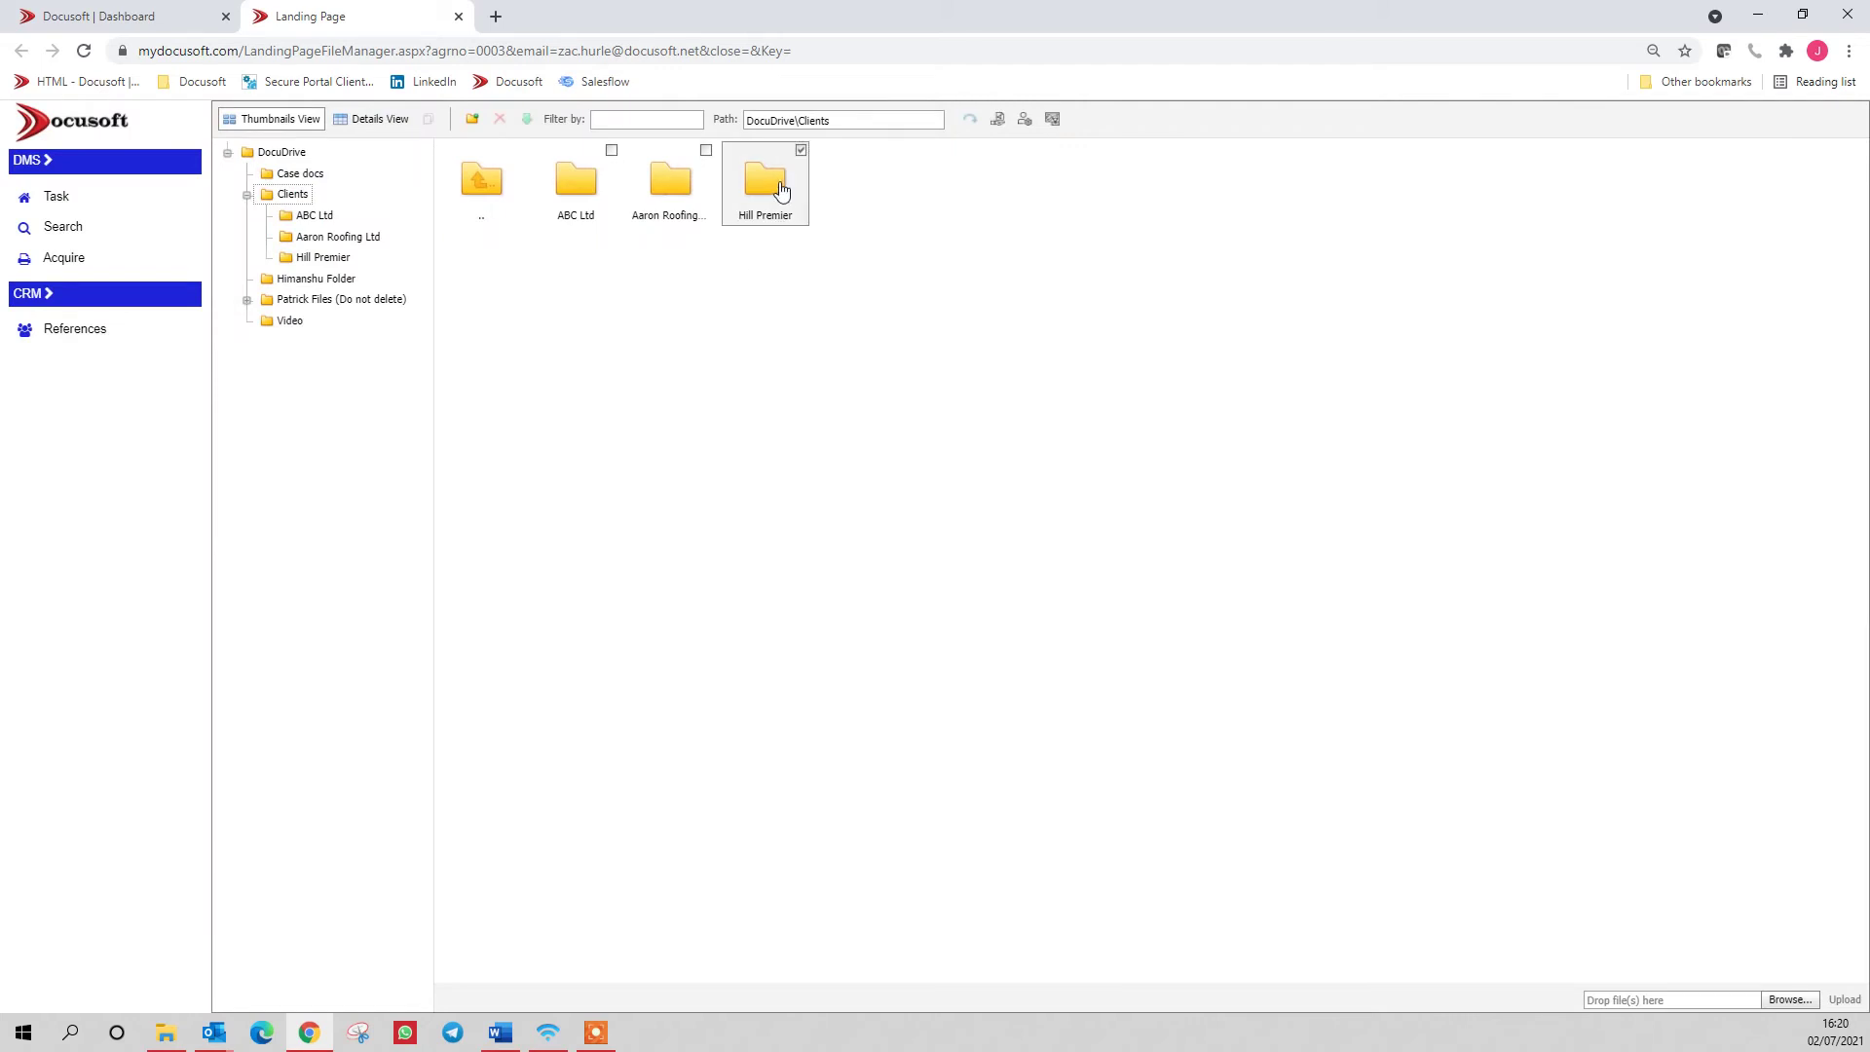
Assign the Hill Premier folder to the Client reference Hill Premier Accountants LLP.
{"action": "right_click", "coordinate": [772, 187]}
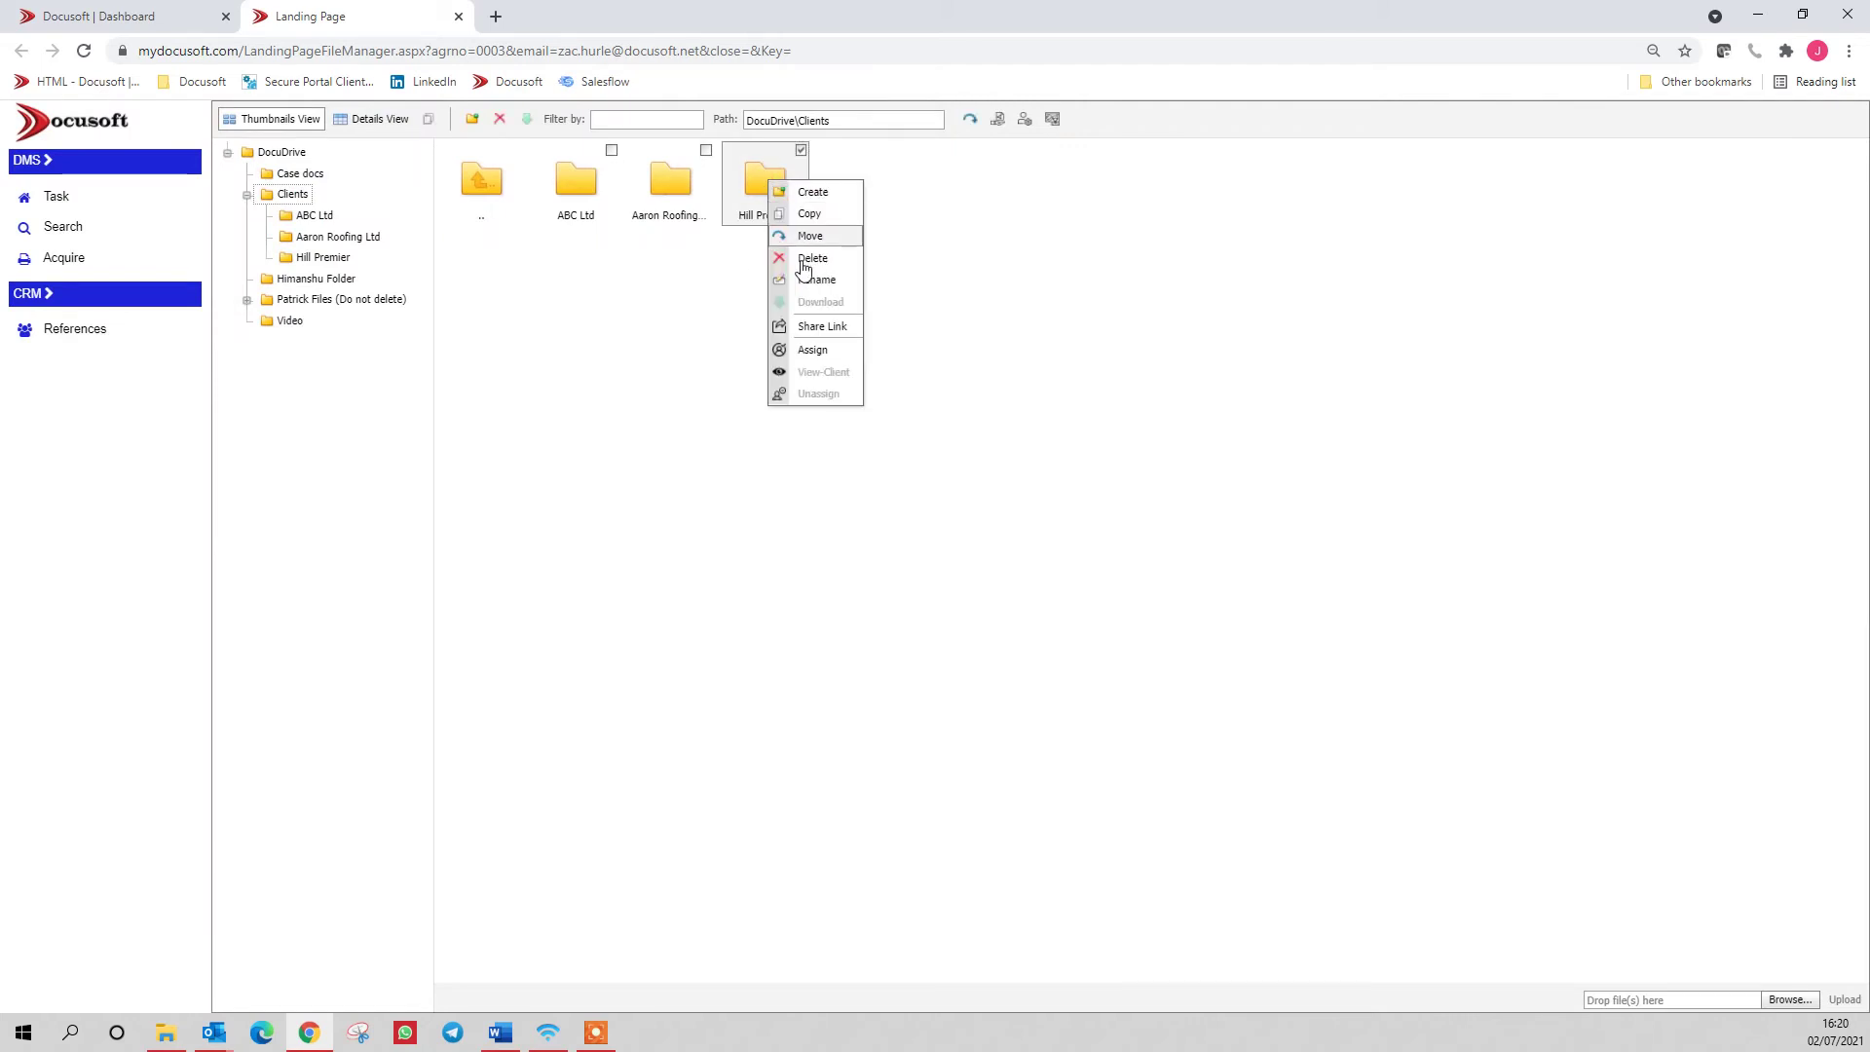
{"action": "left_click", "coordinate": [816, 350]}
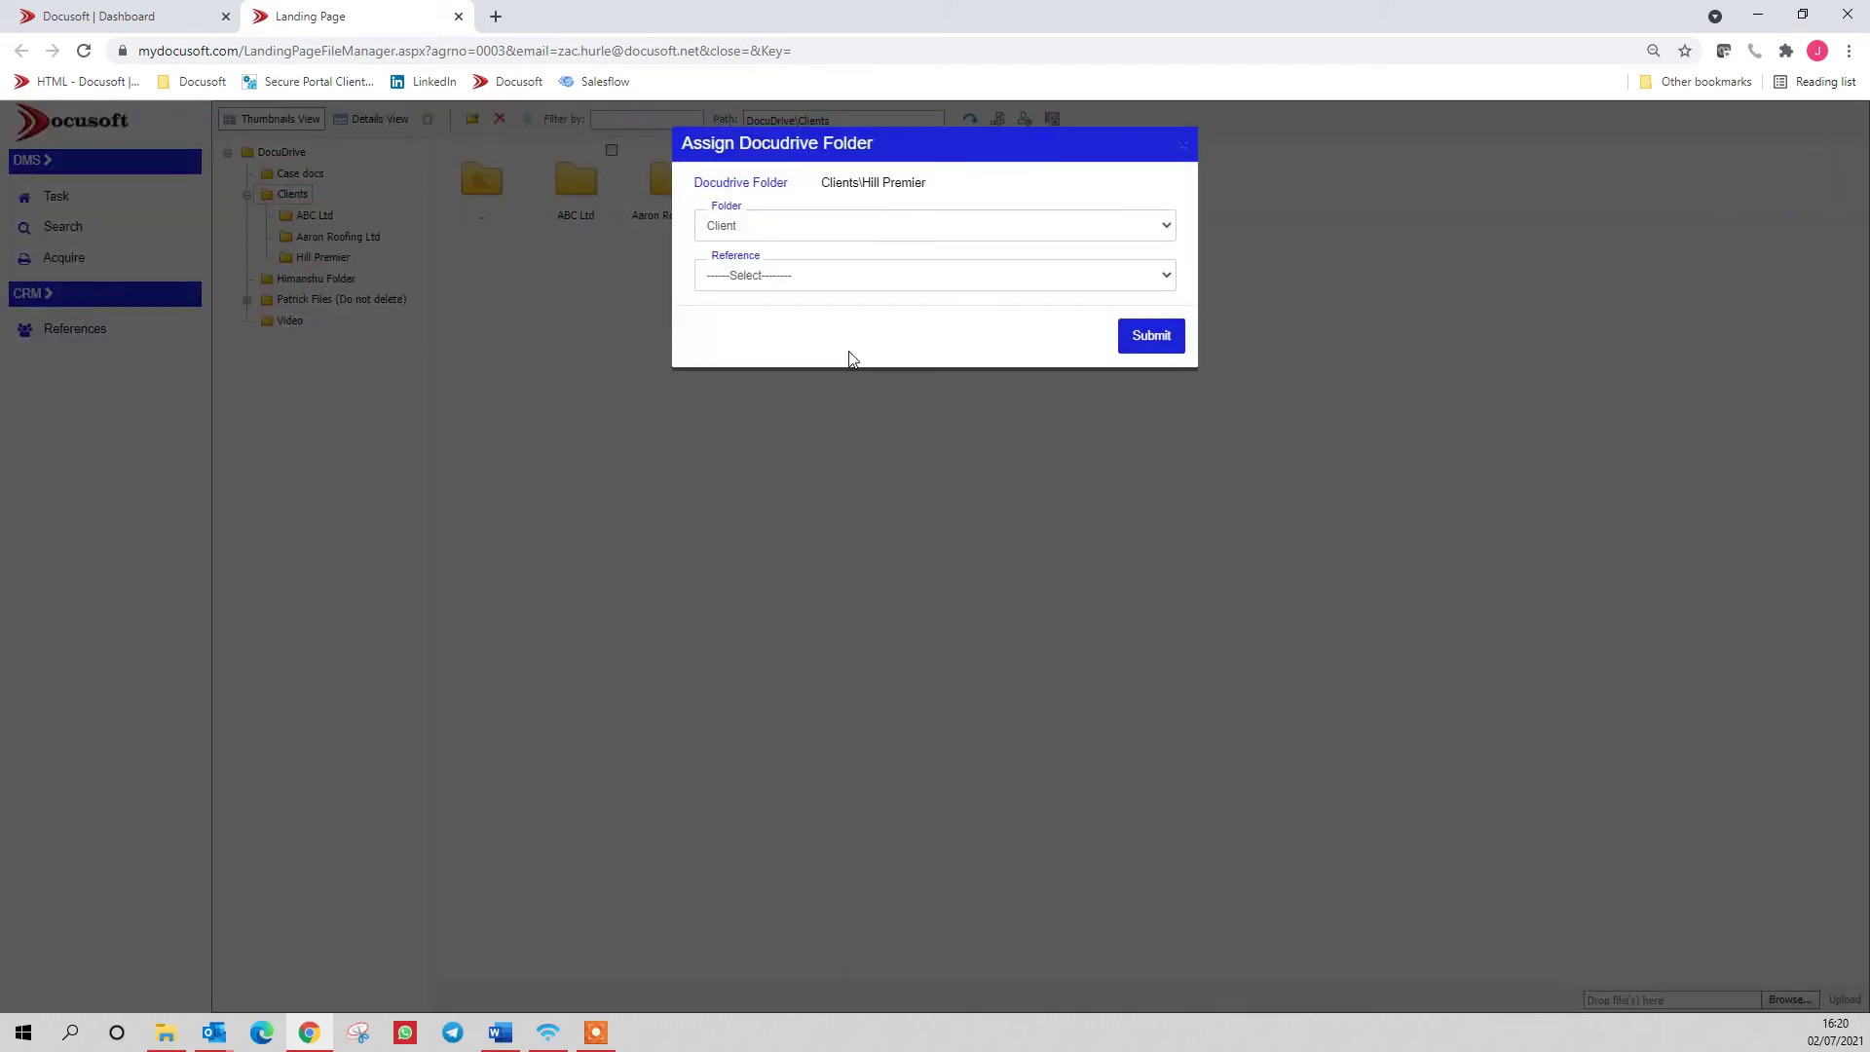
{"action": "left_click", "coordinate": [801, 277]}
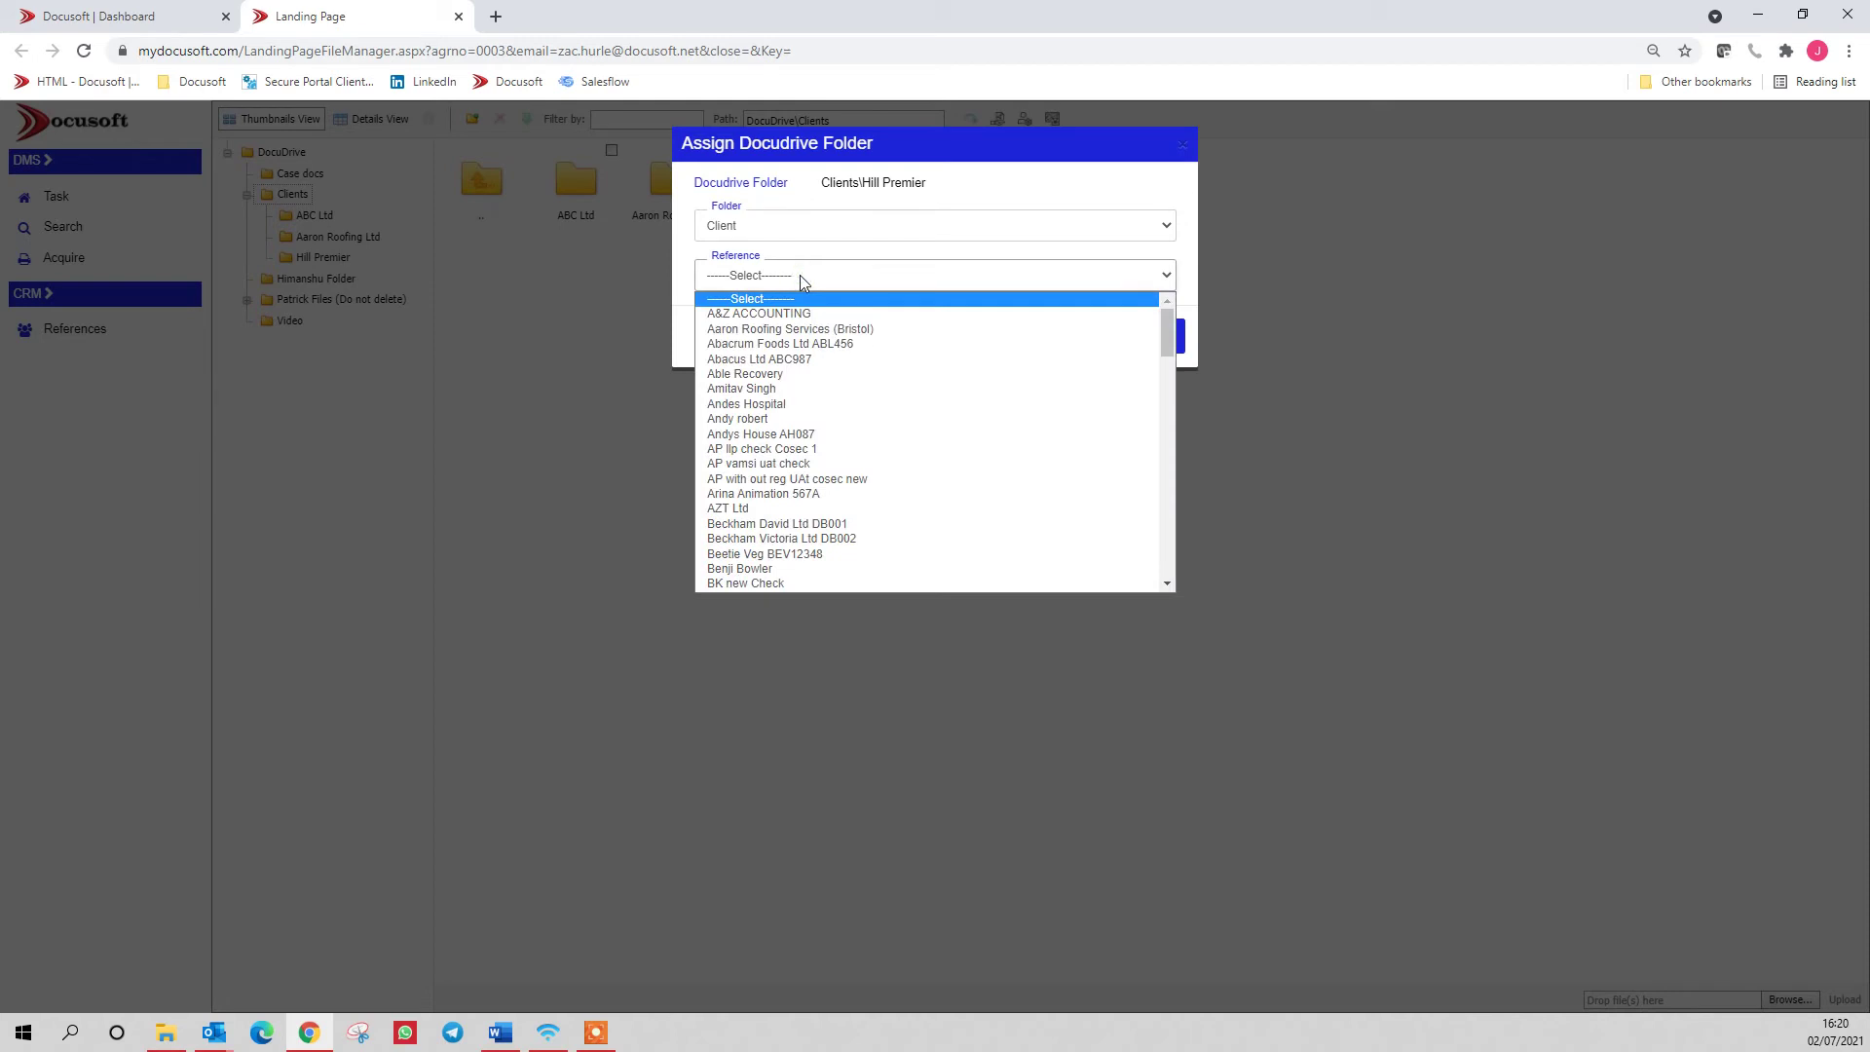
{"action": "type", "text": "hill"}
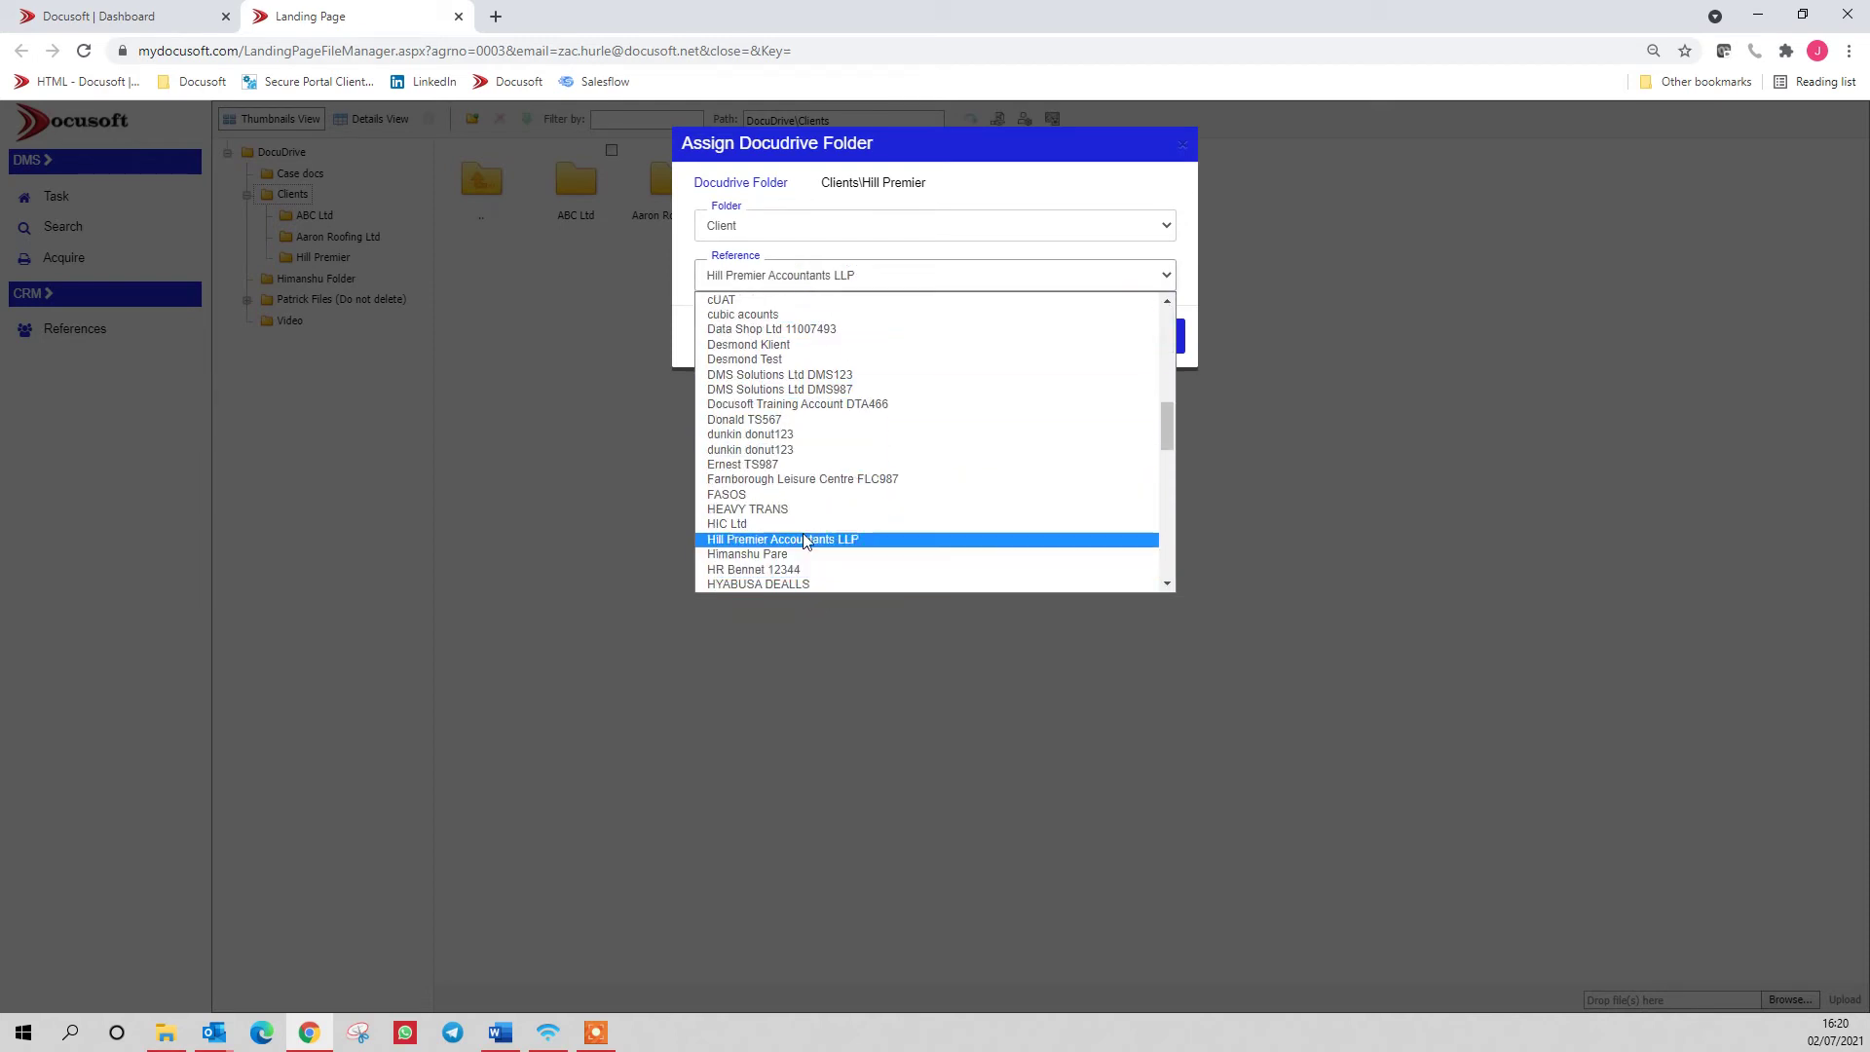
{"action": "left_click", "coordinate": [804, 539]}
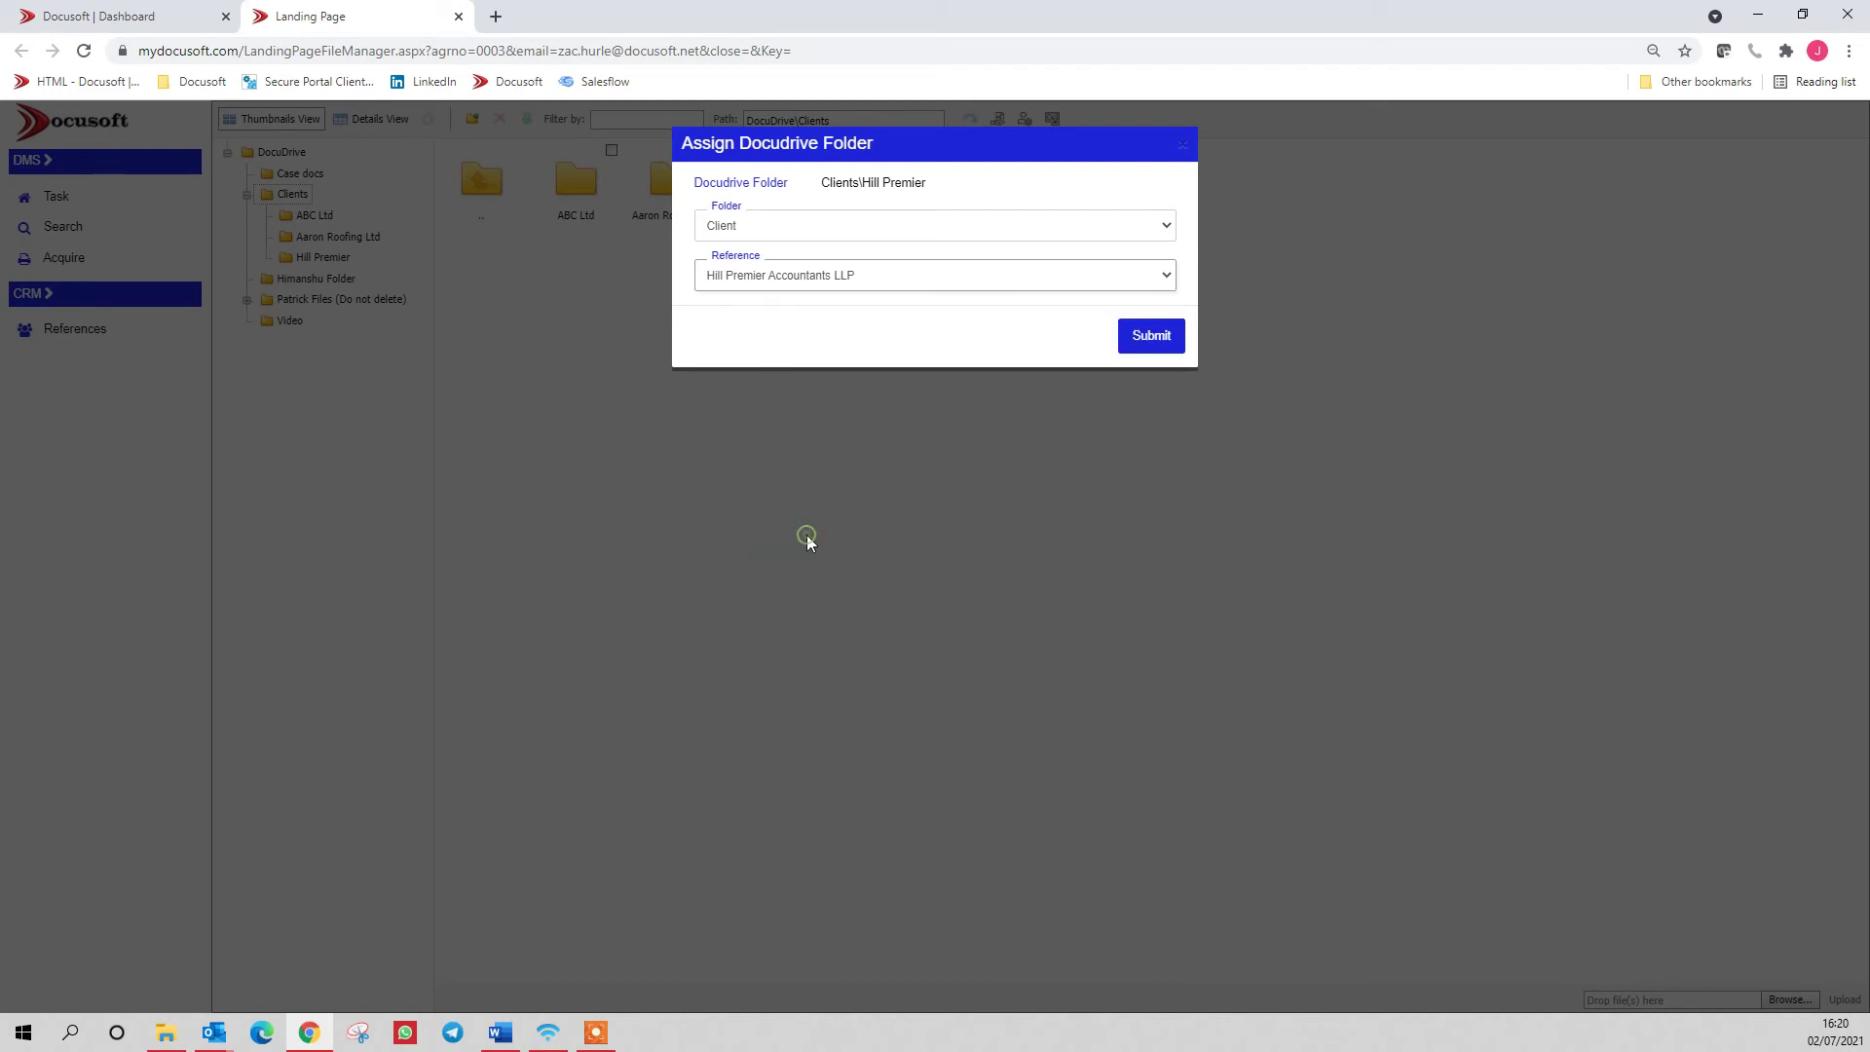
{"action": "left_click", "coordinate": [1151, 336]}
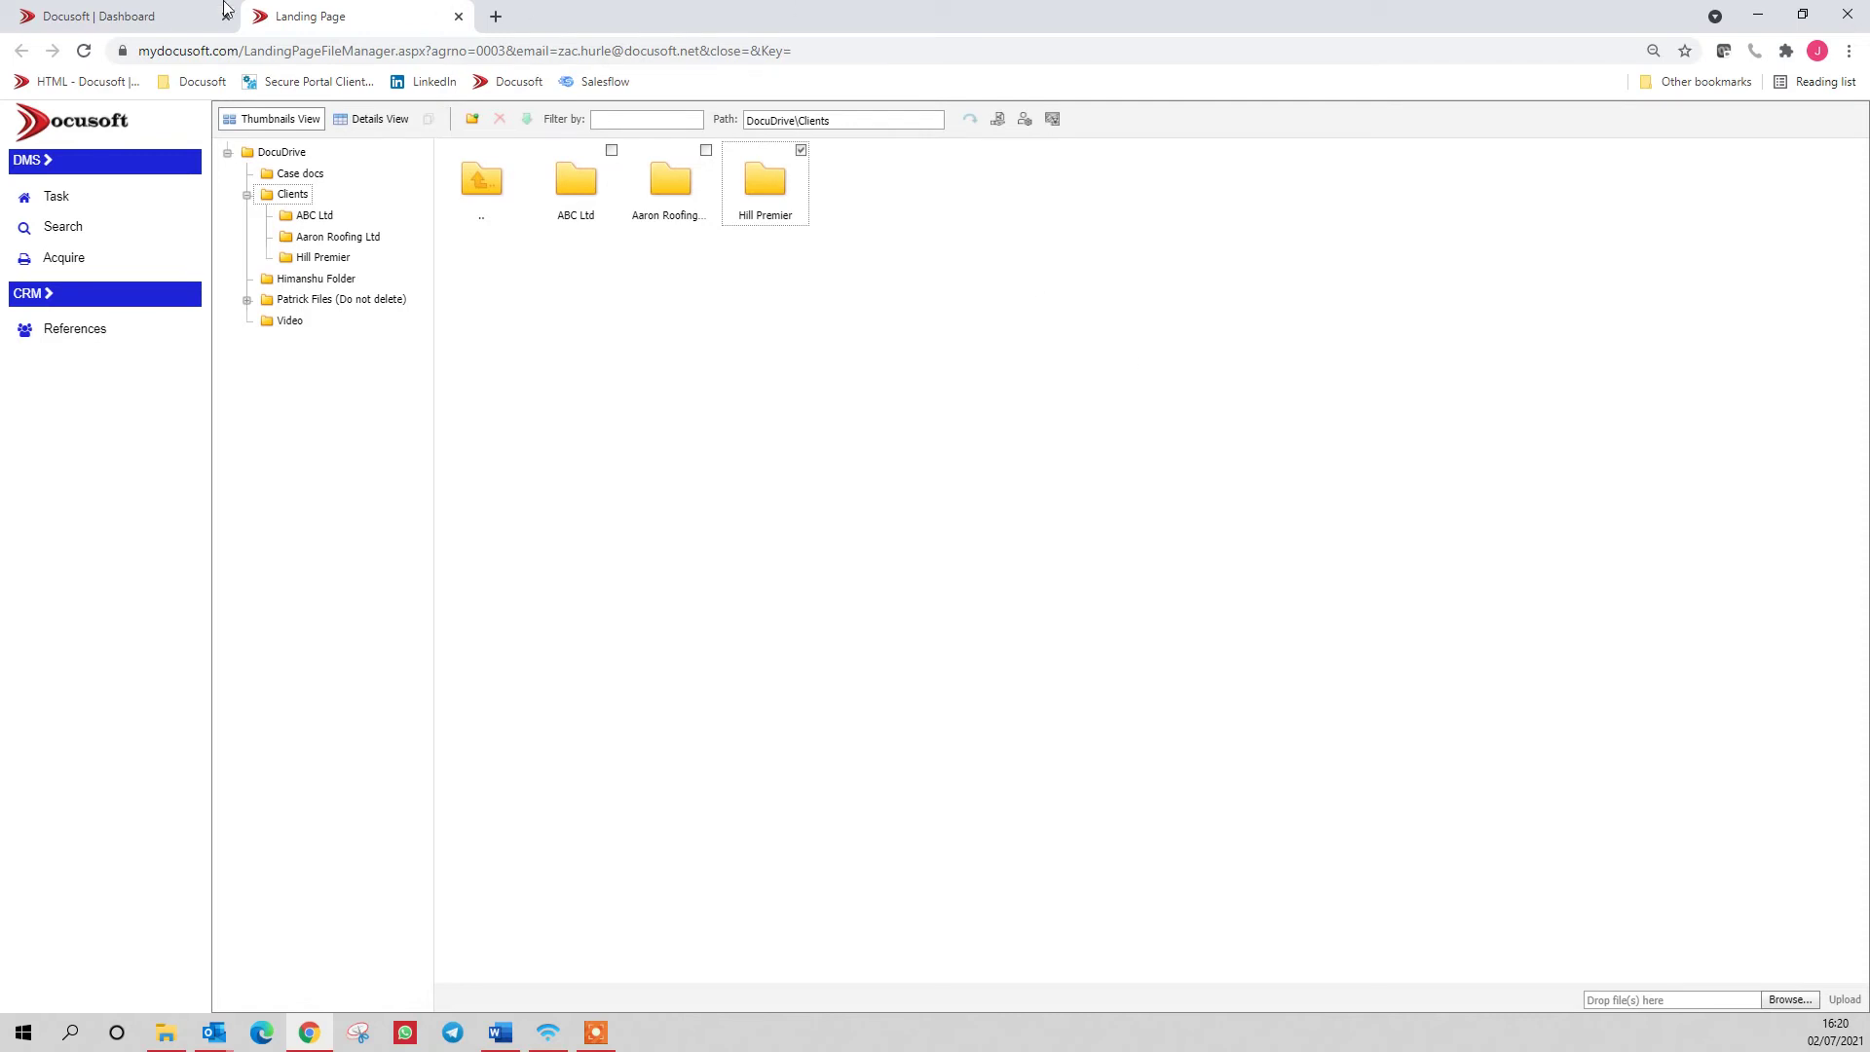
Open the document search from the dashboard and find the documents for the client Hill Premier Accountants LLP.
{"action": "left_click", "coordinate": [127, 16]}
{"action": "left_click", "coordinate": [313, 172]}
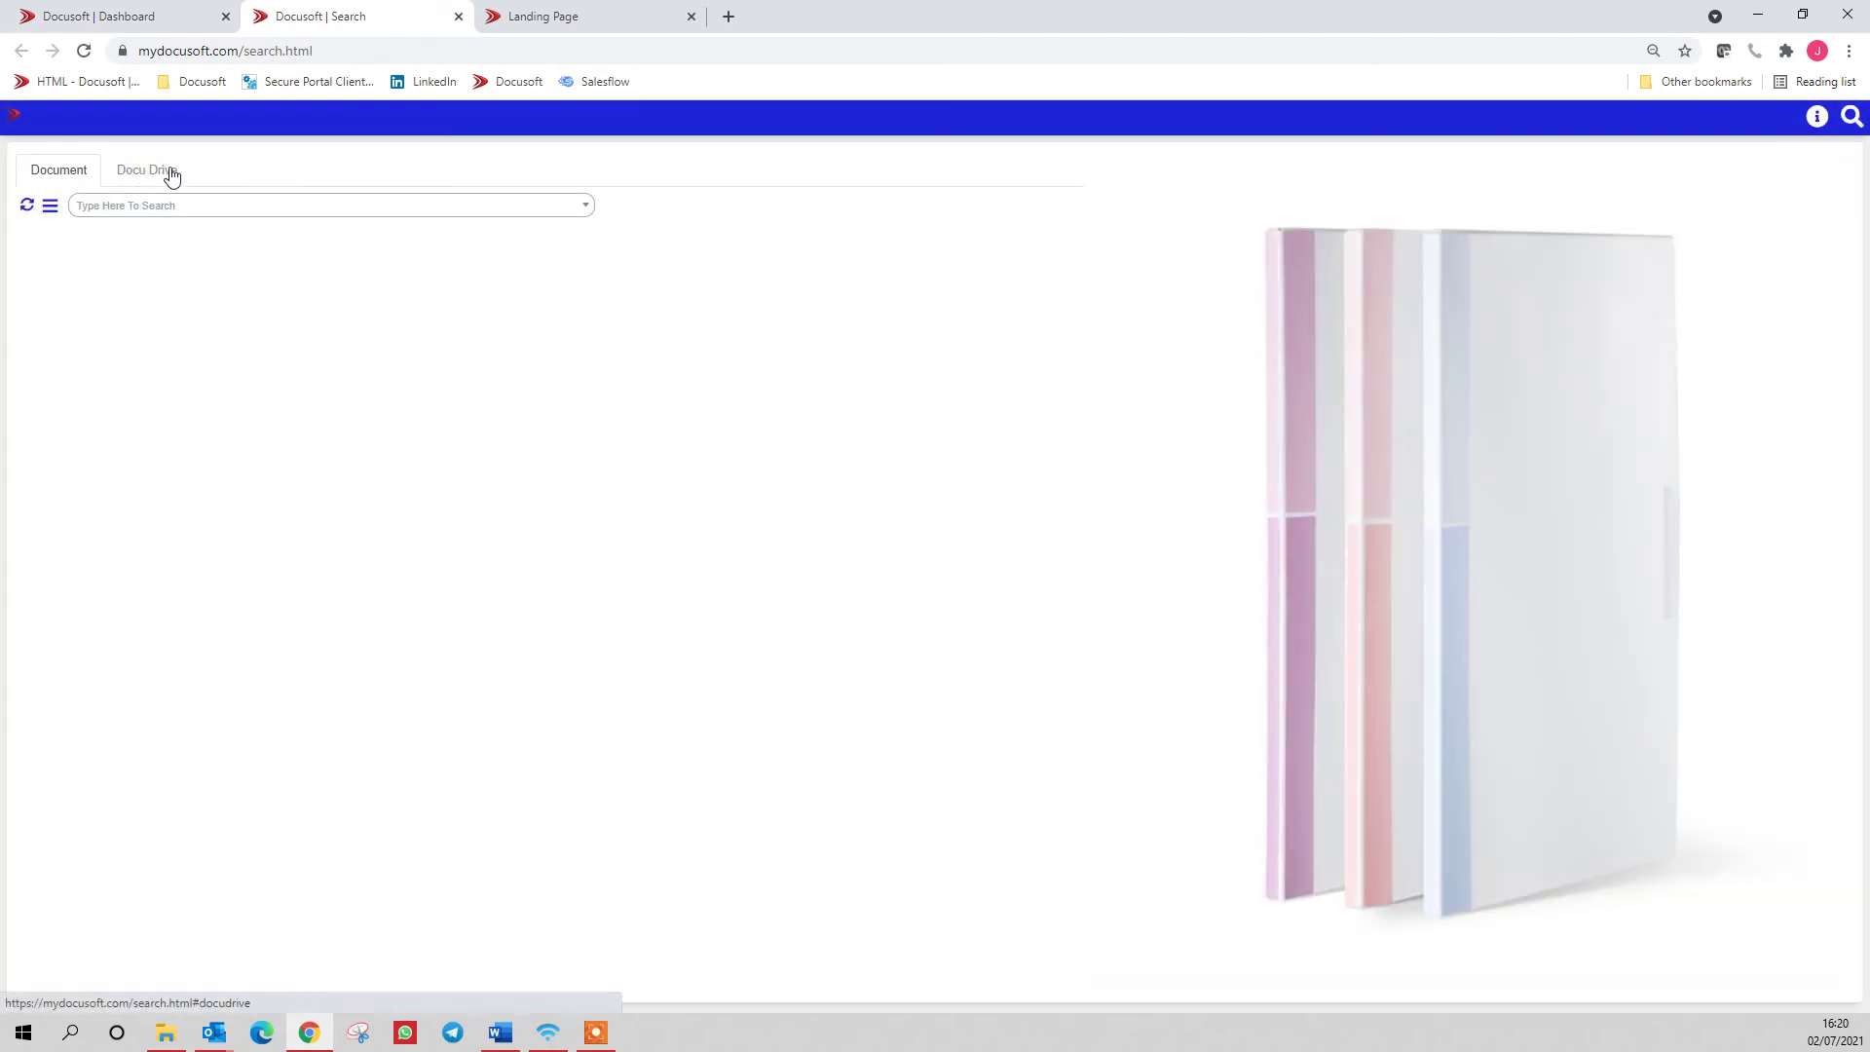
{"action": "left_click", "coordinate": [134, 205]}
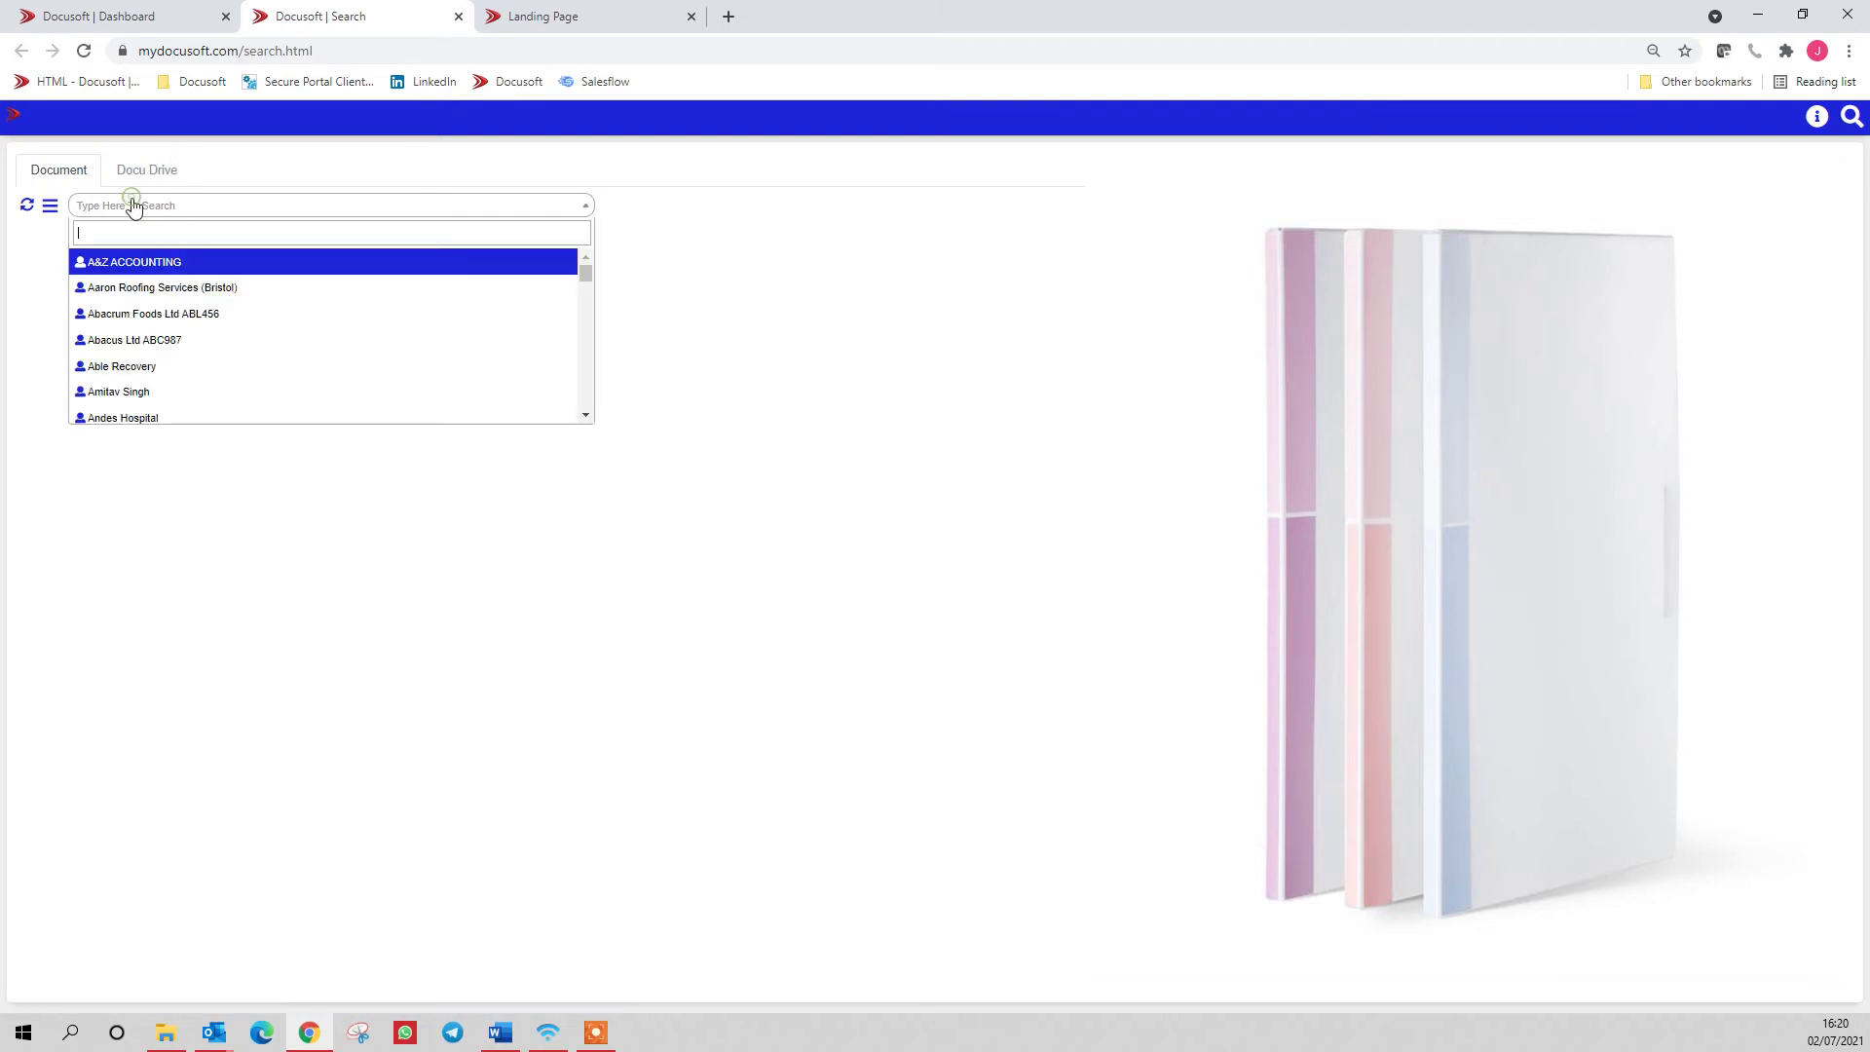
{"action": "type", "text": "hill"}
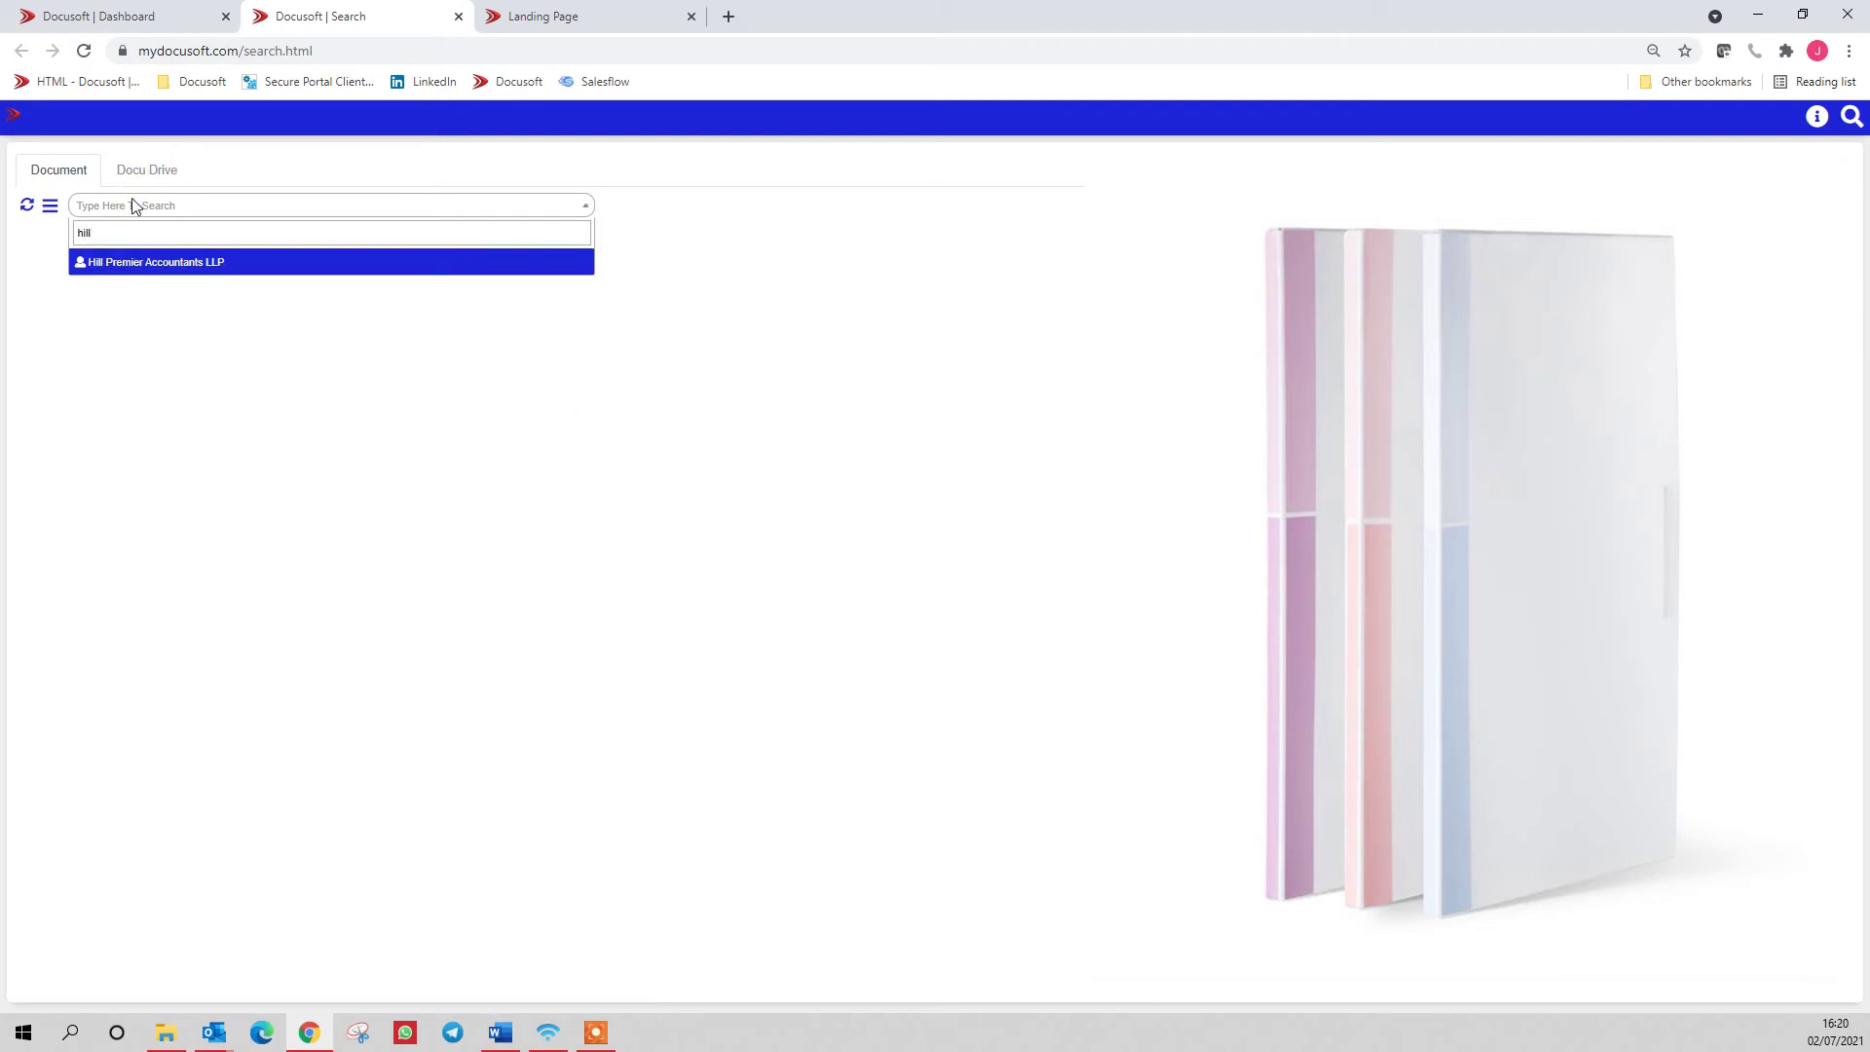
{"action": "key", "text": "Return"}
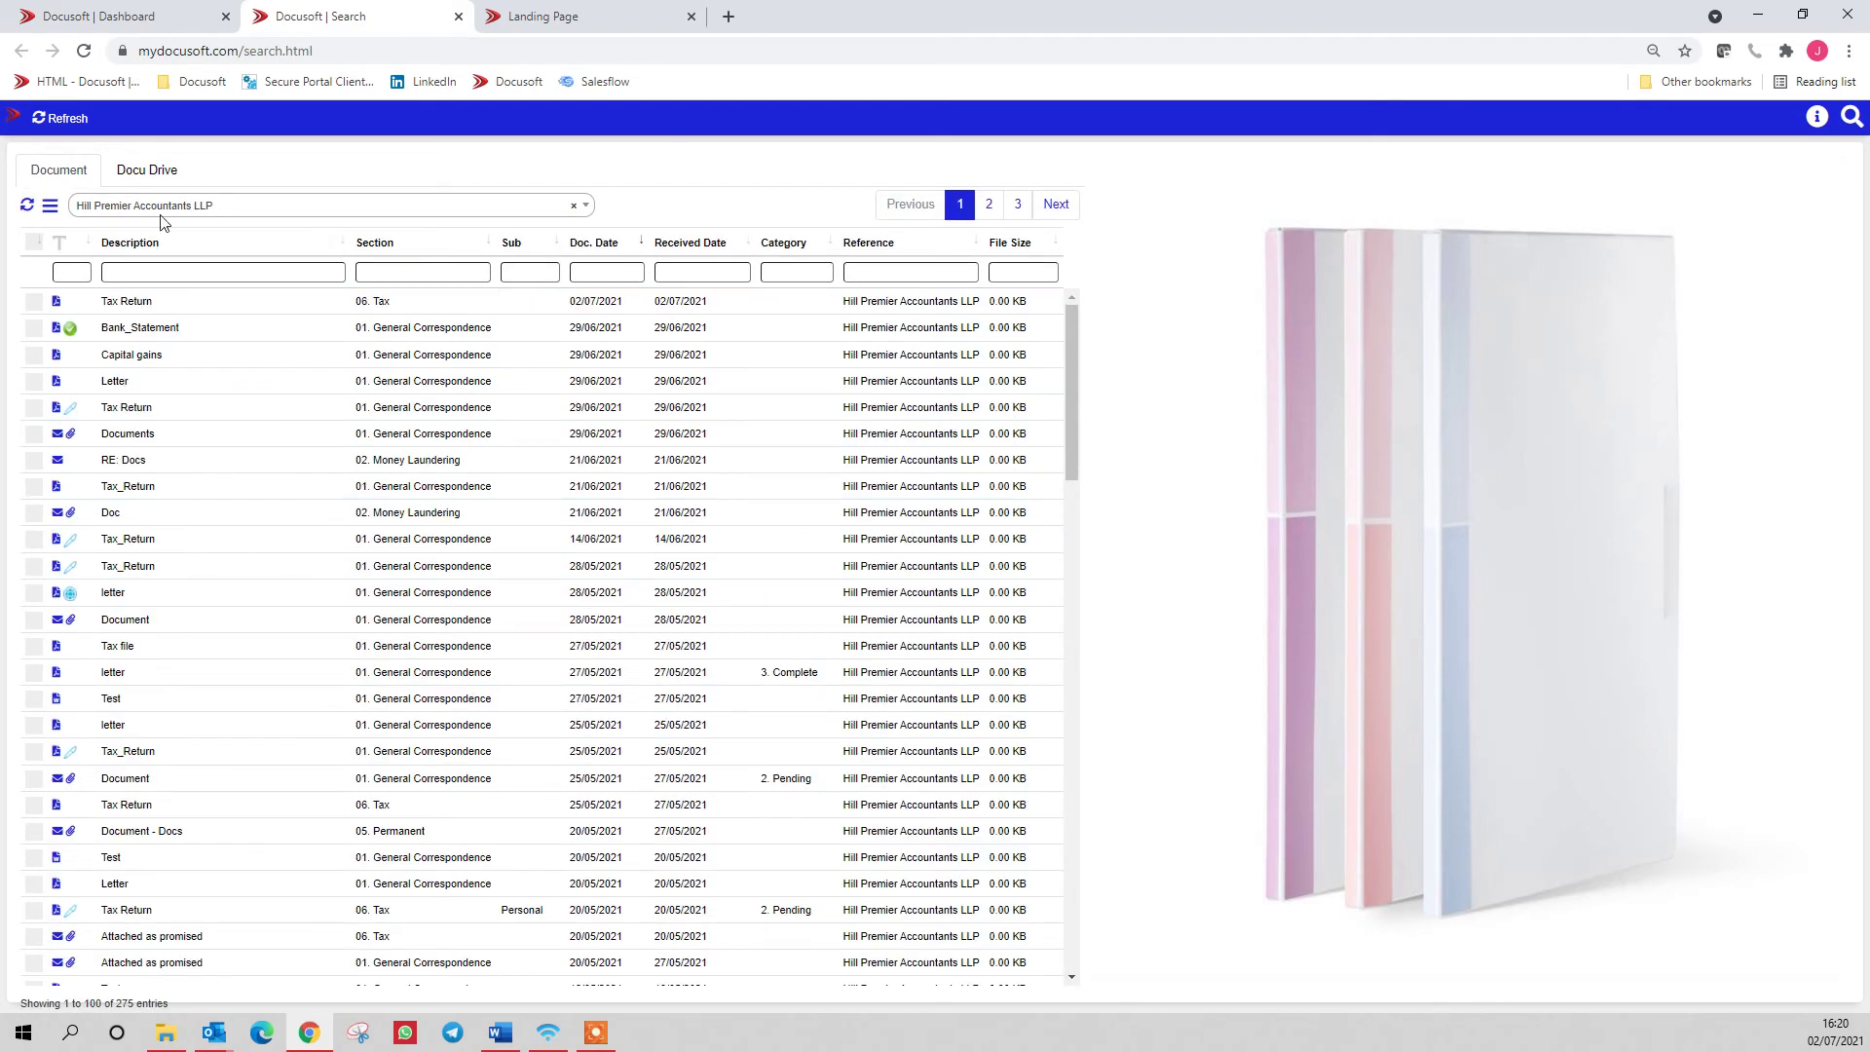
Review the client's Docu Drive files in the search, open Bank_Statement, return to the document results and close the search page.
{"action": "left_click", "coordinate": [137, 175]}
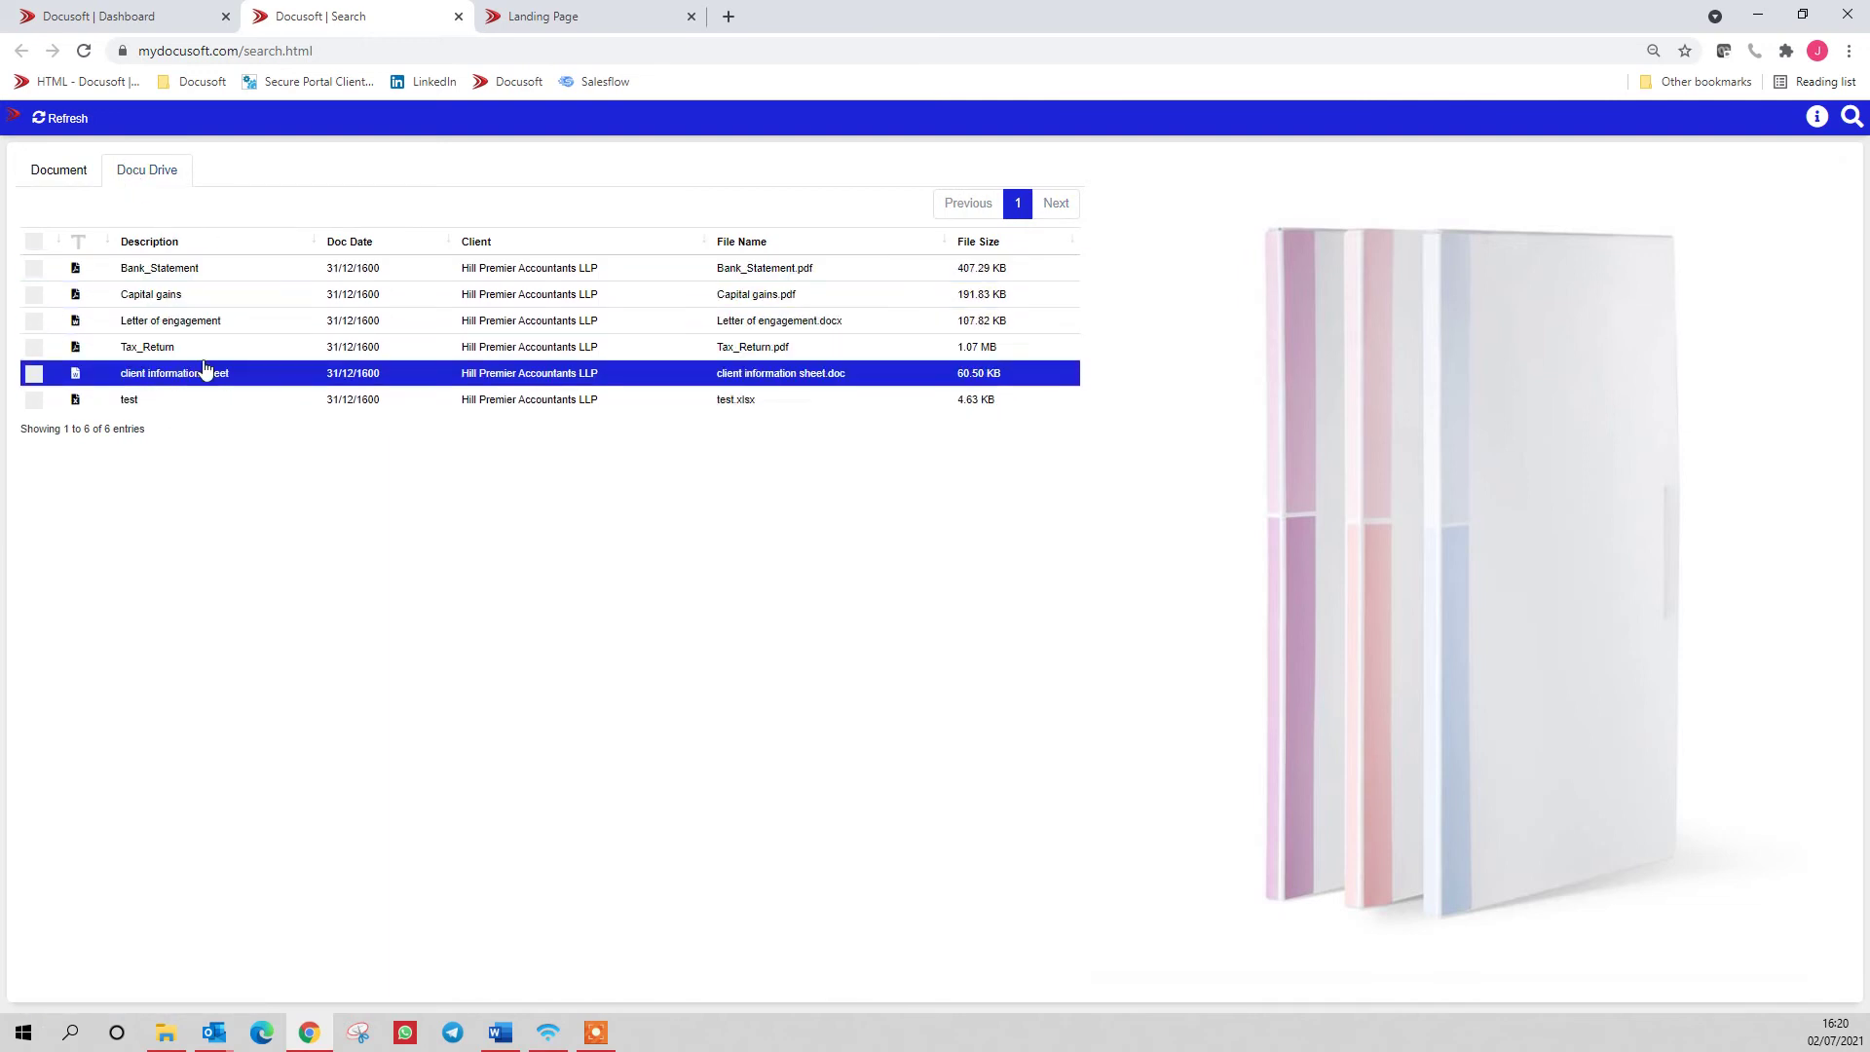
{"action": "left_click", "coordinate": [272, 273]}
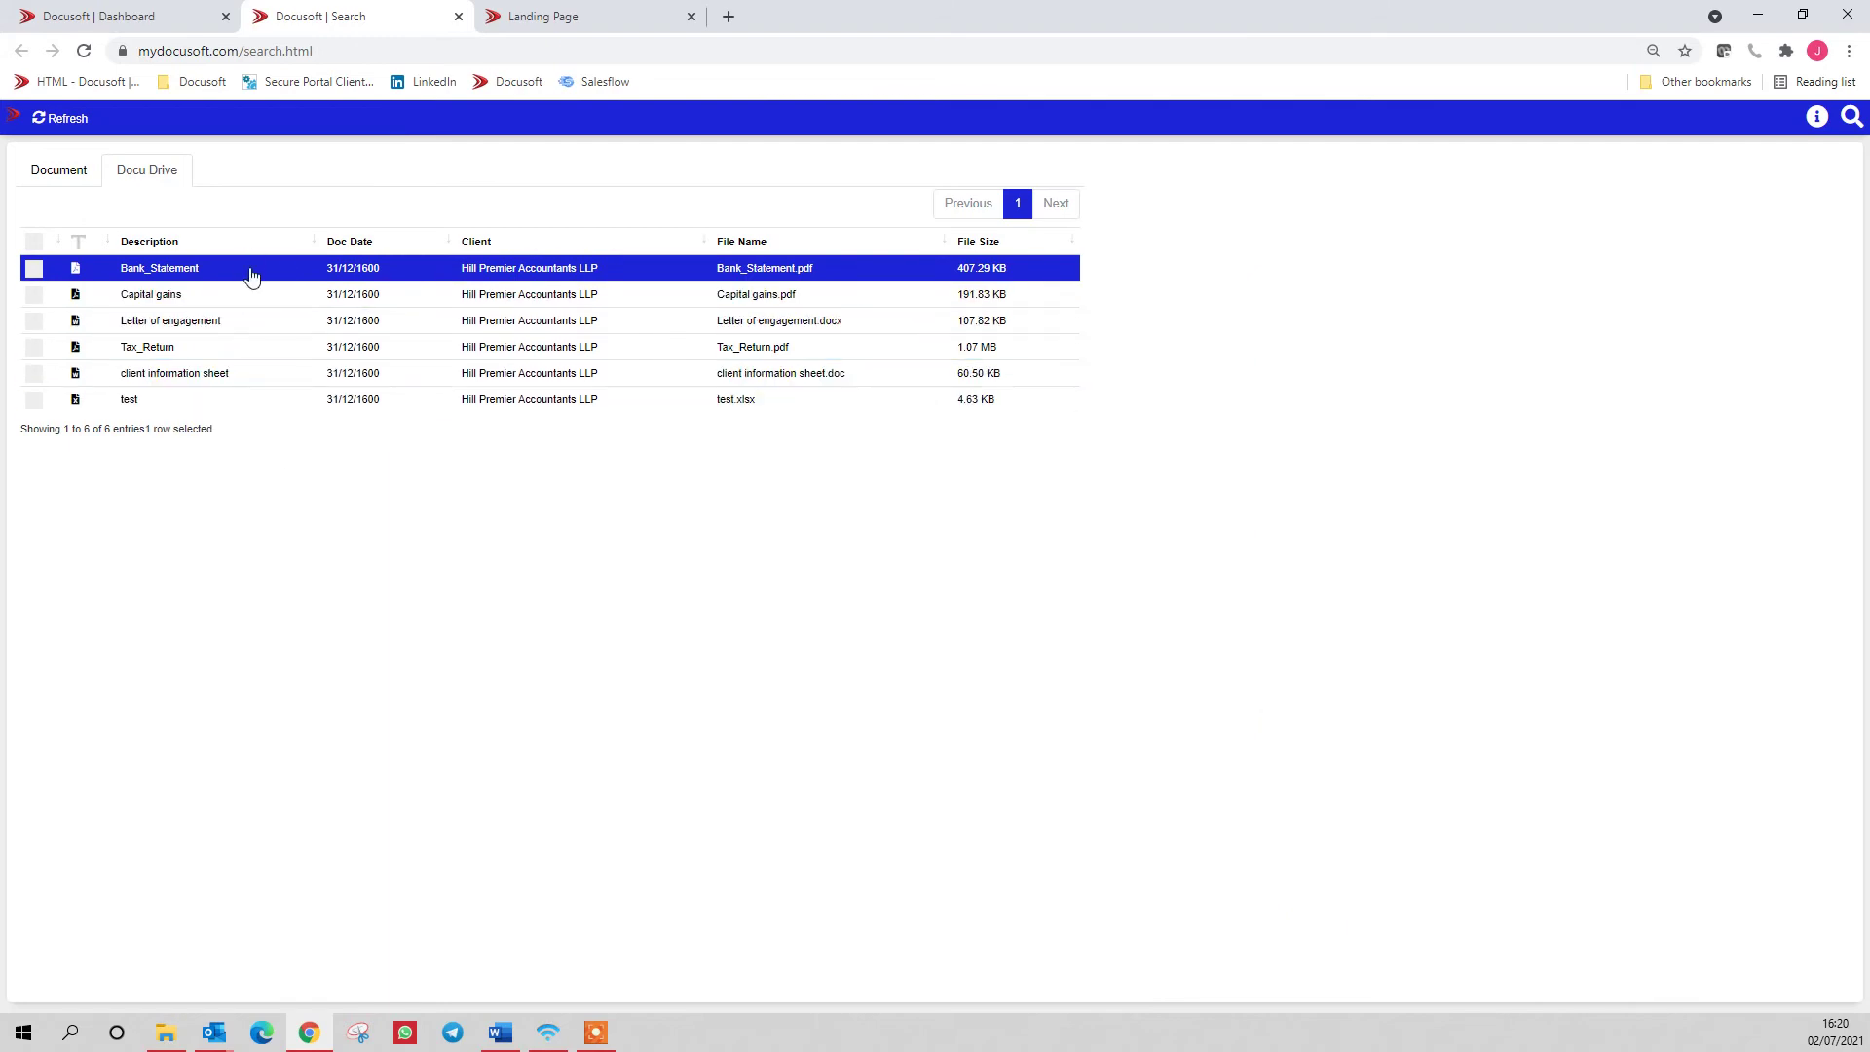
{"action": "left_click", "coordinate": [68, 176]}
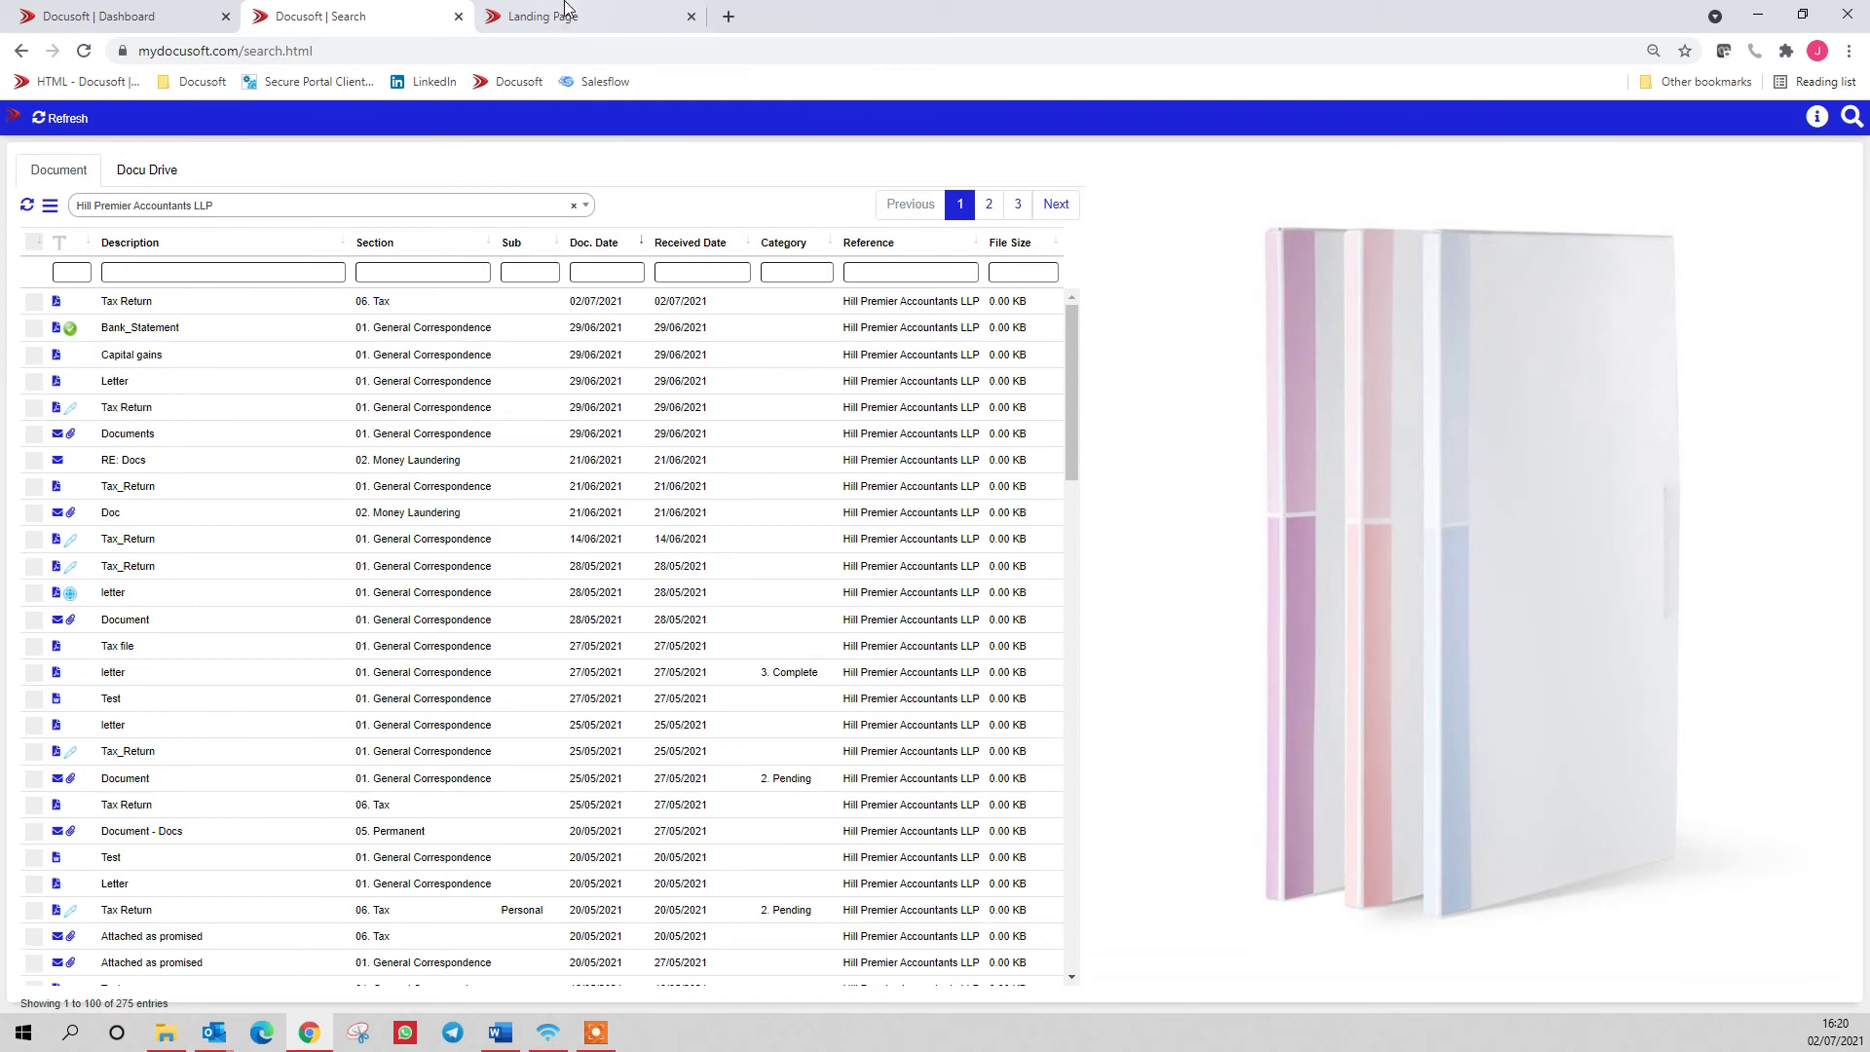
{"action": "left_click", "coordinate": [457, 18]}
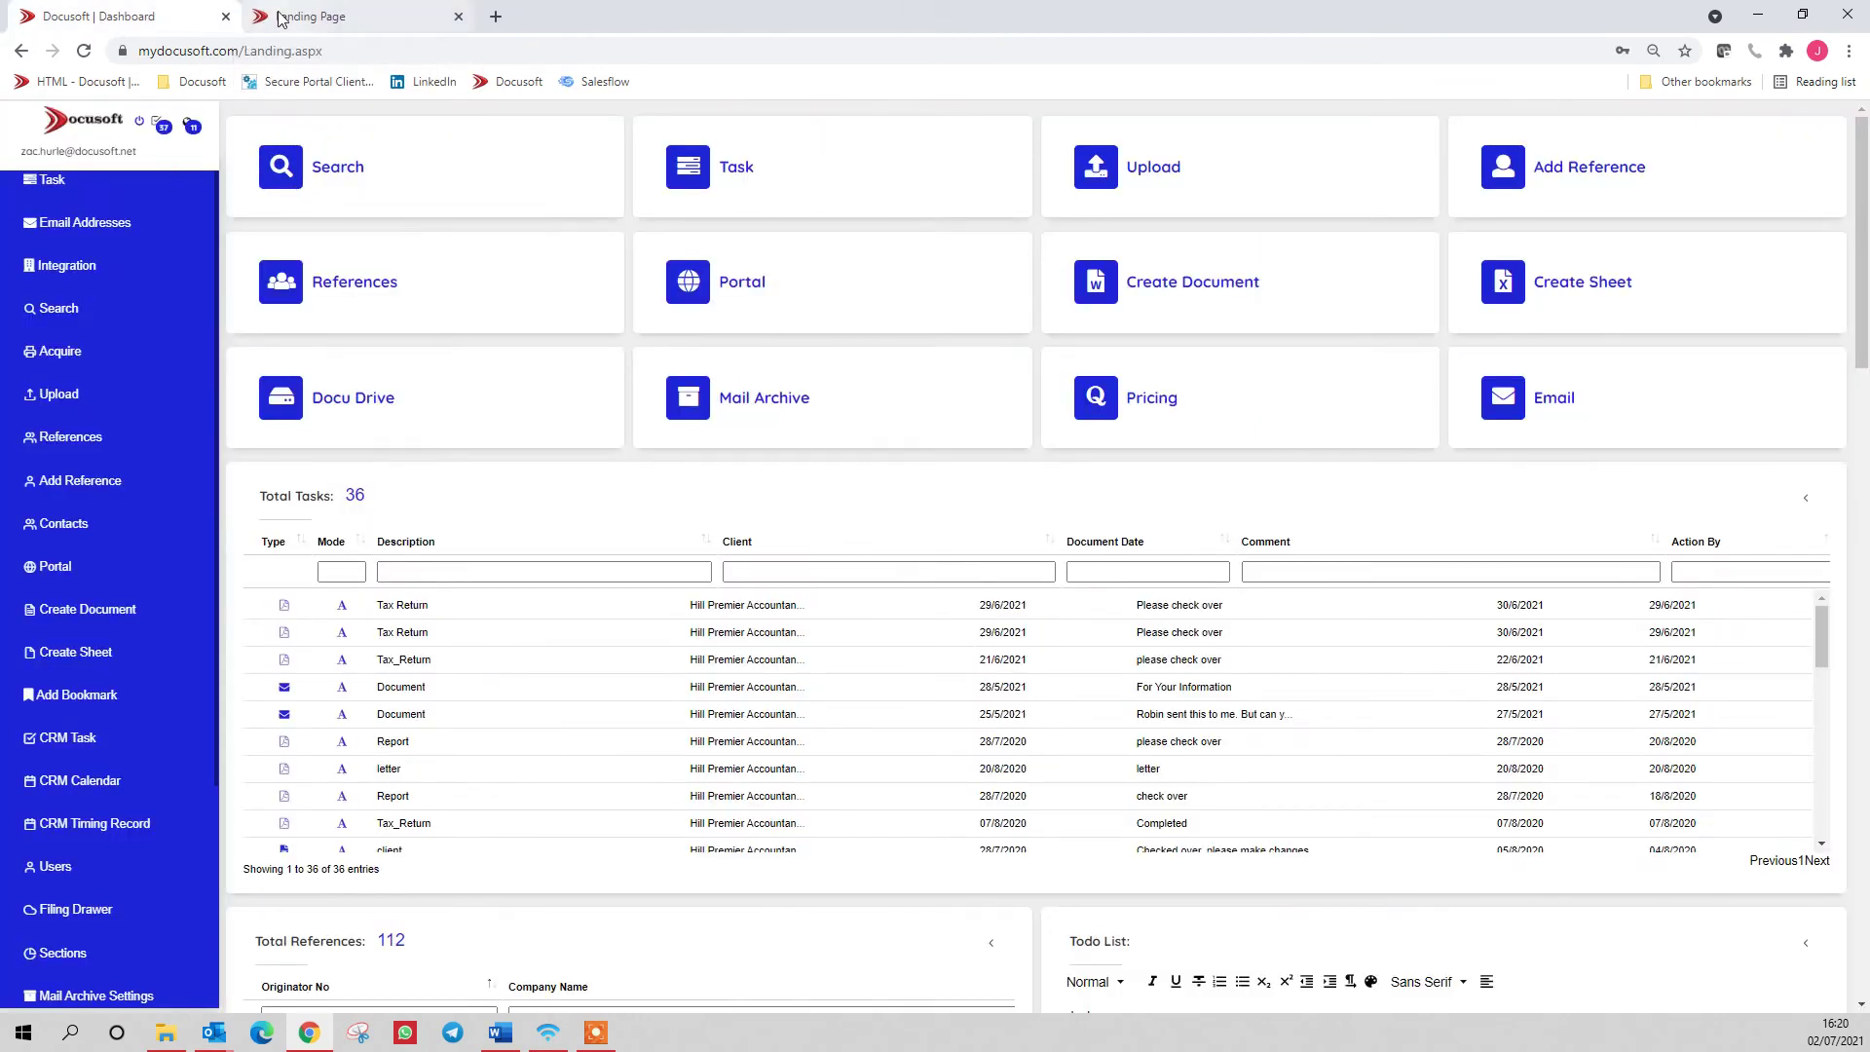
In Docu Drive's Access-Management, delete two of the sharing permissions for the Clients\Hill Premier folder and close the dialog.
{"action": "left_click", "coordinate": [370, 16]}
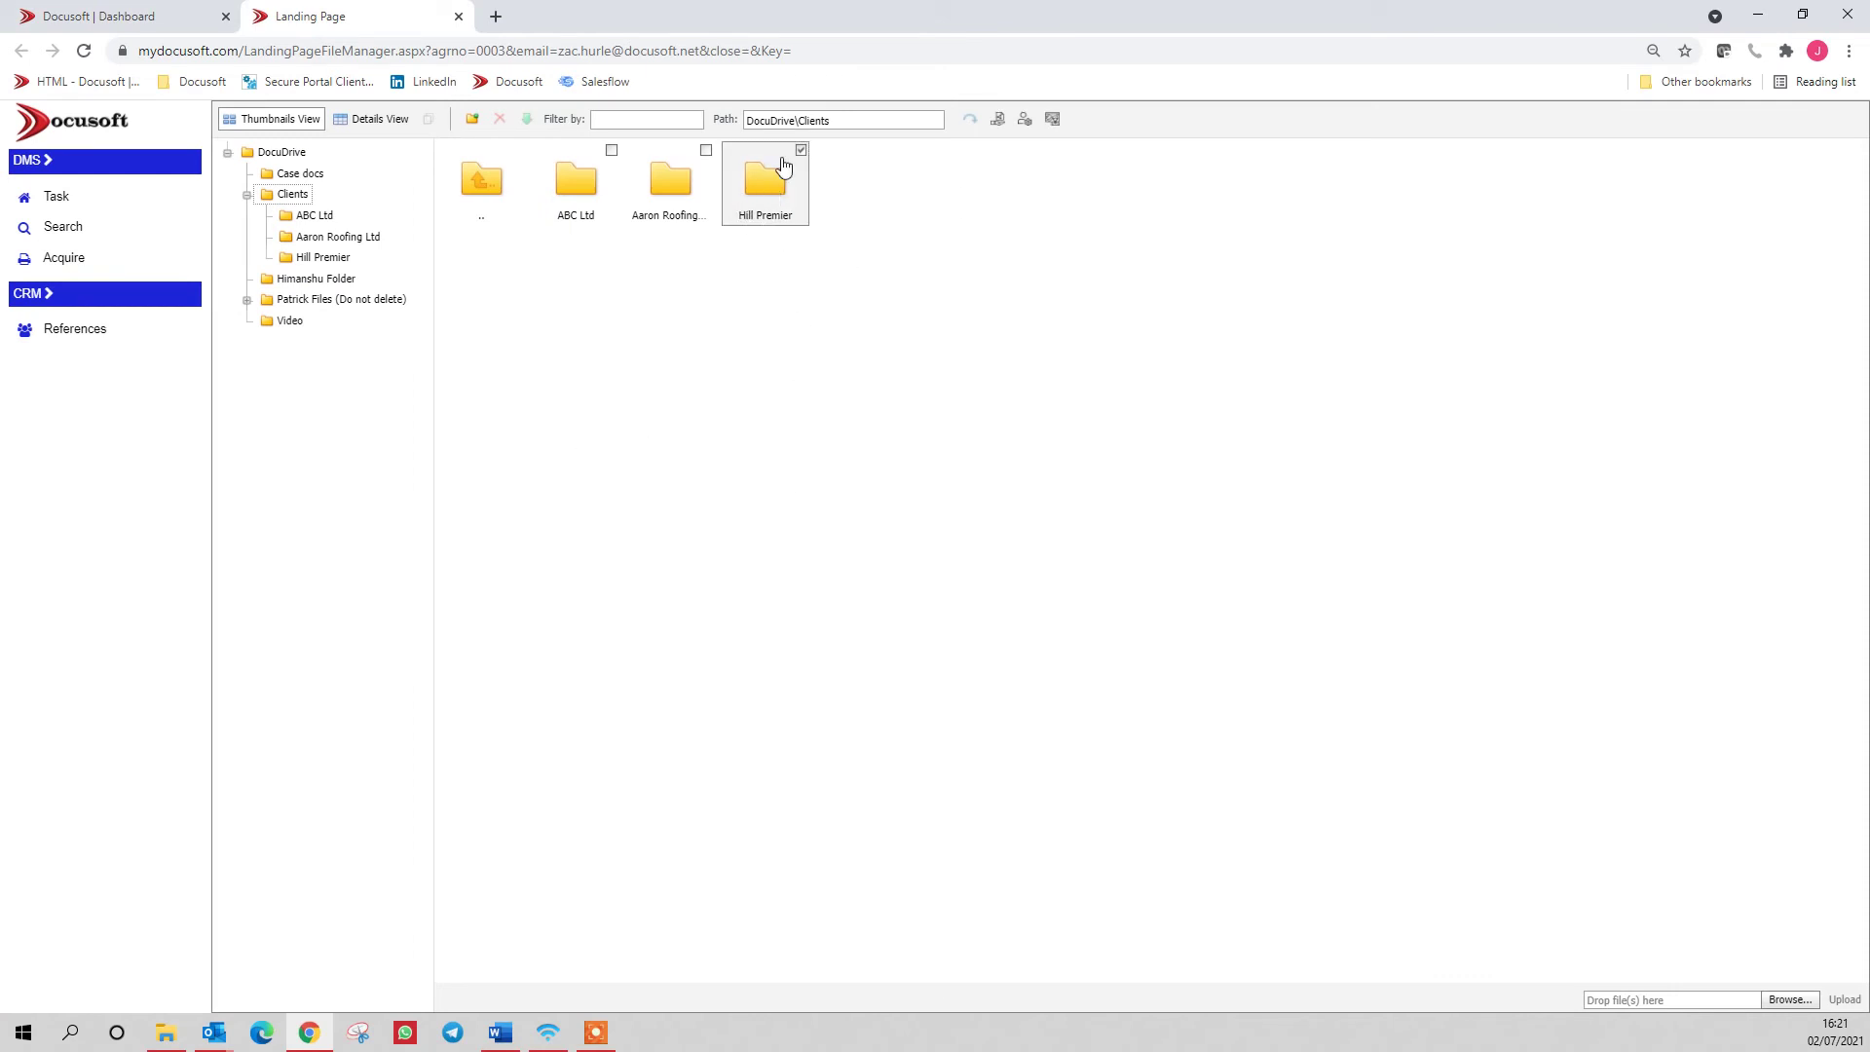
{"action": "left_click", "coordinate": [1023, 127]}
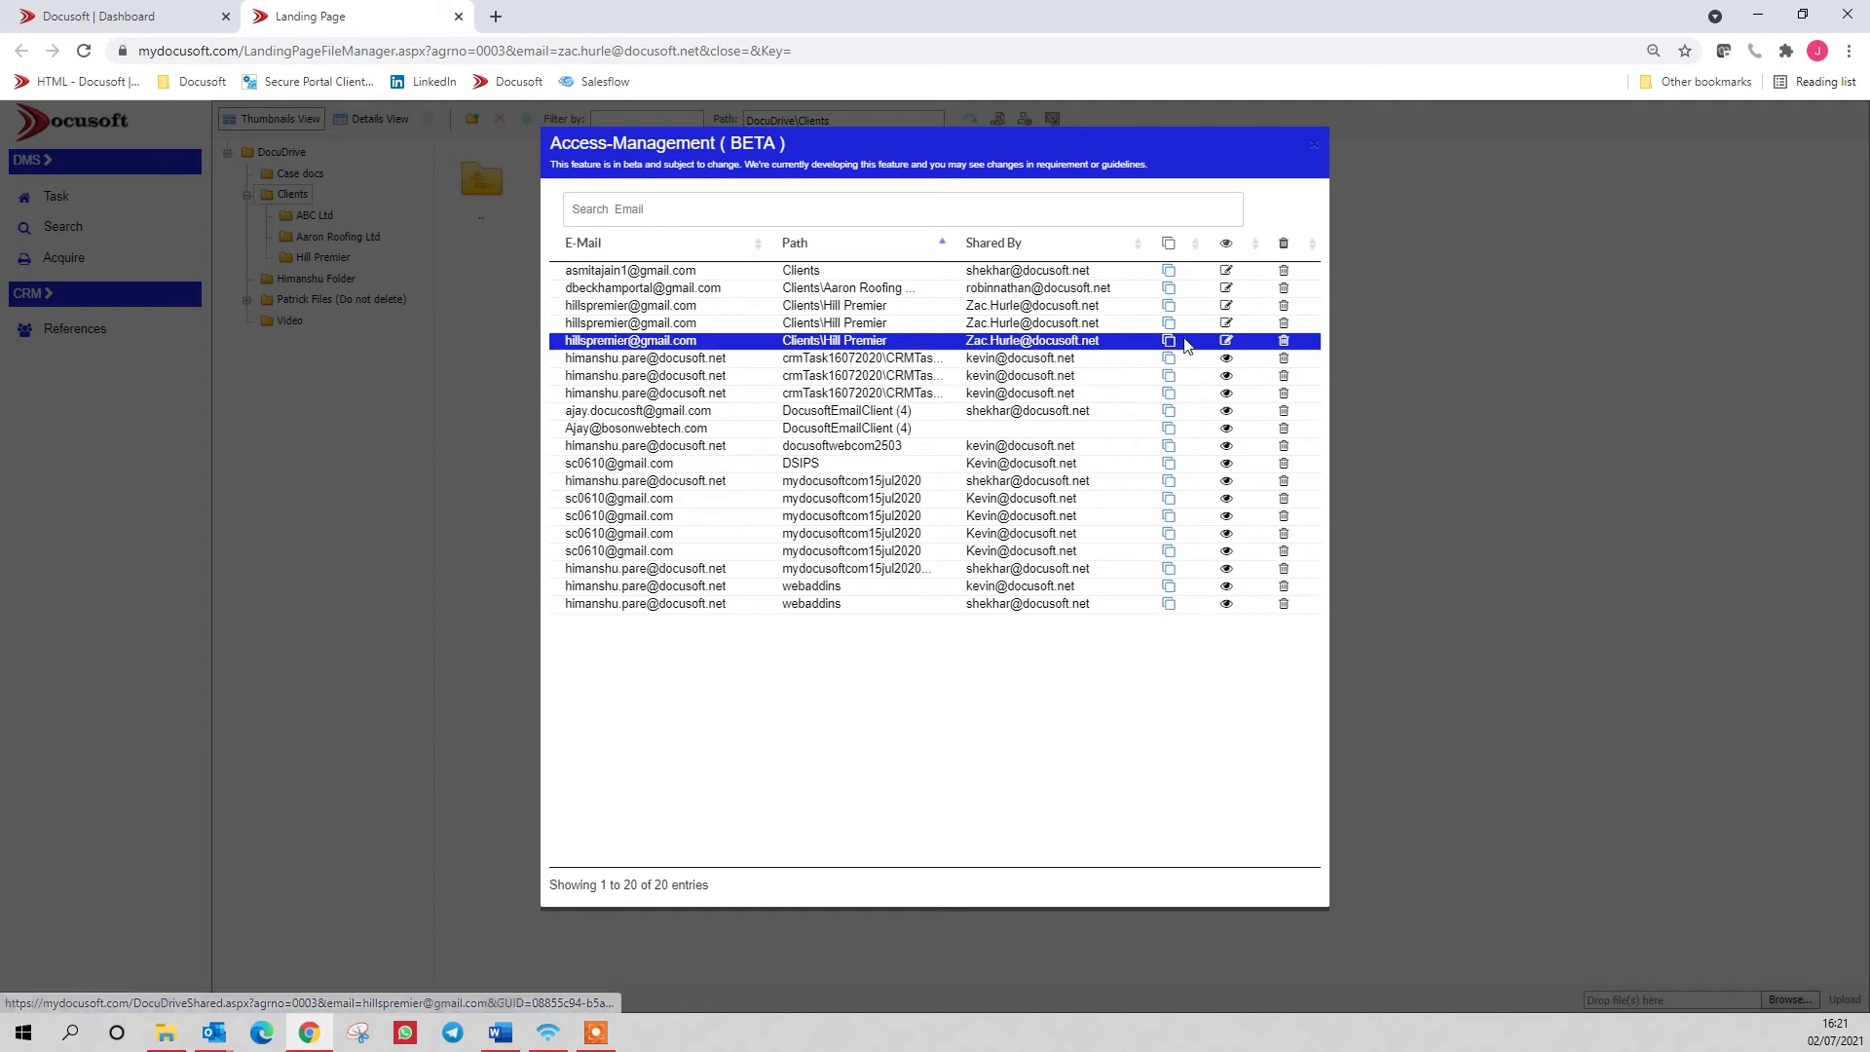
{"action": "left_click", "coordinate": [1285, 342]}
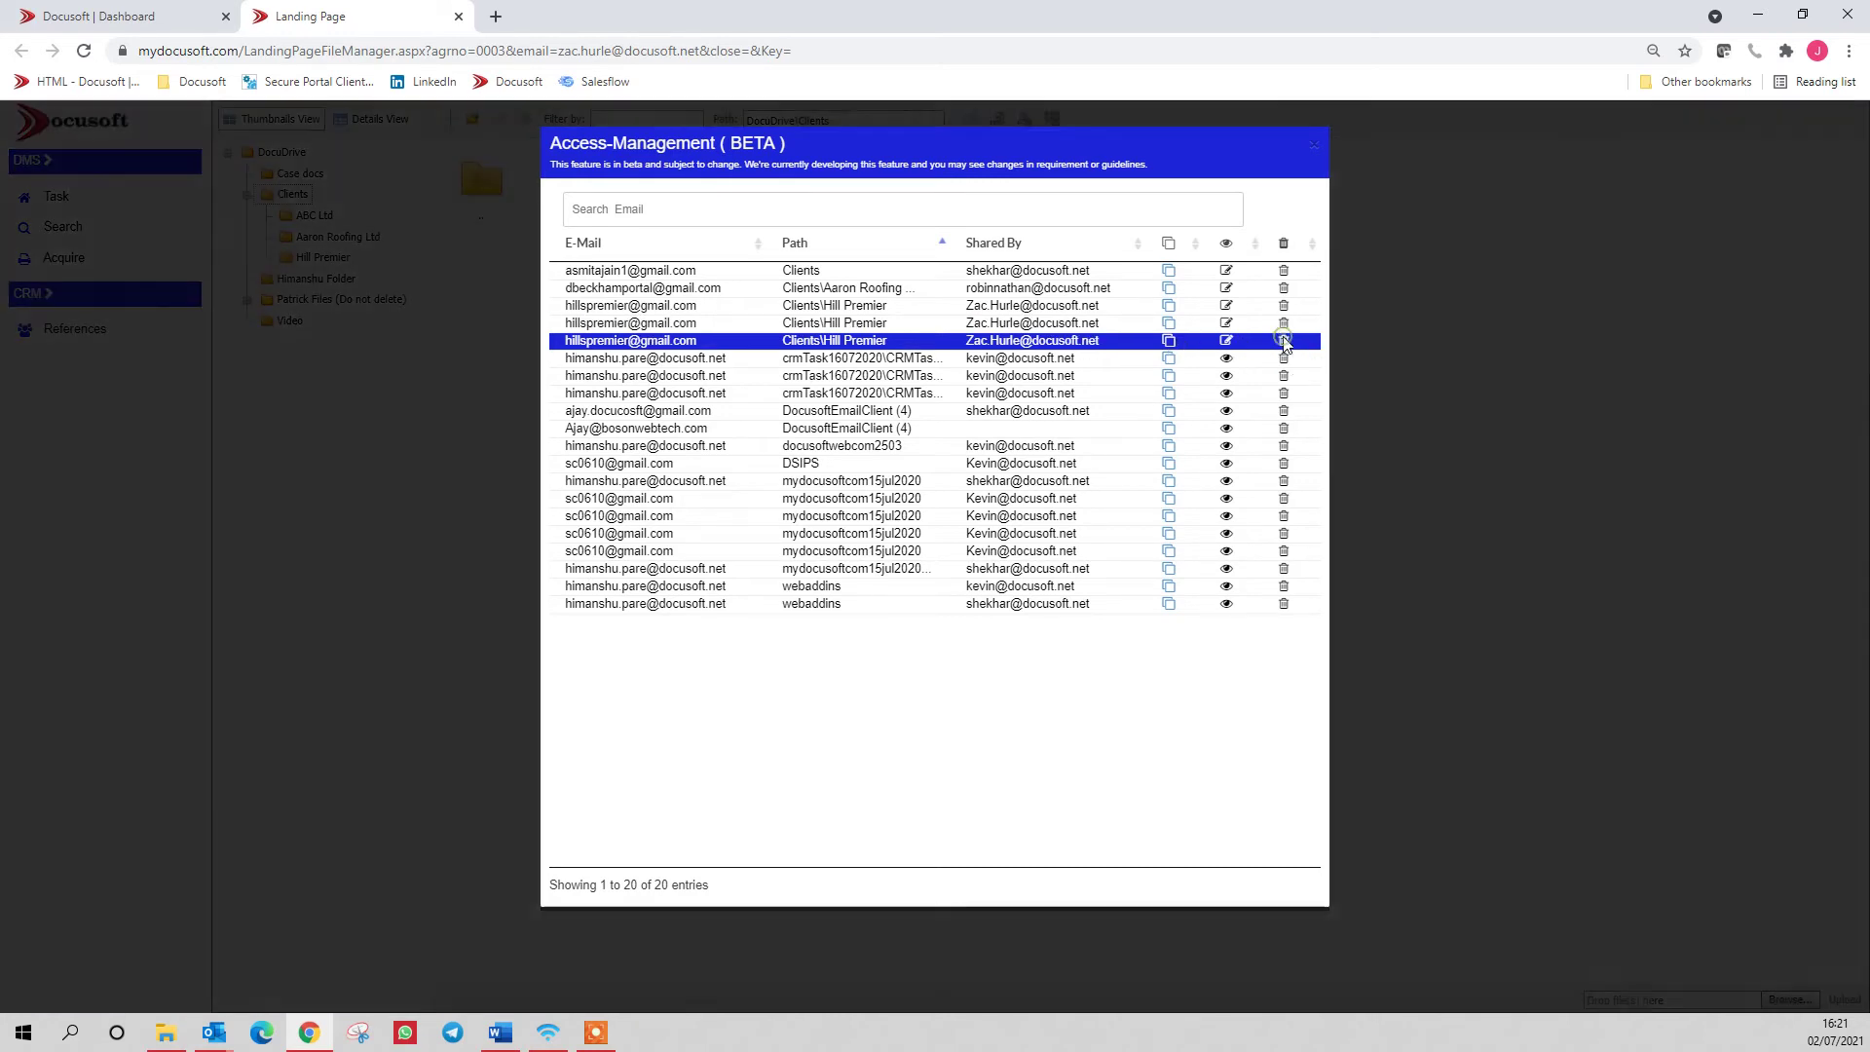
{"action": "left_click", "coordinate": [974, 222]}
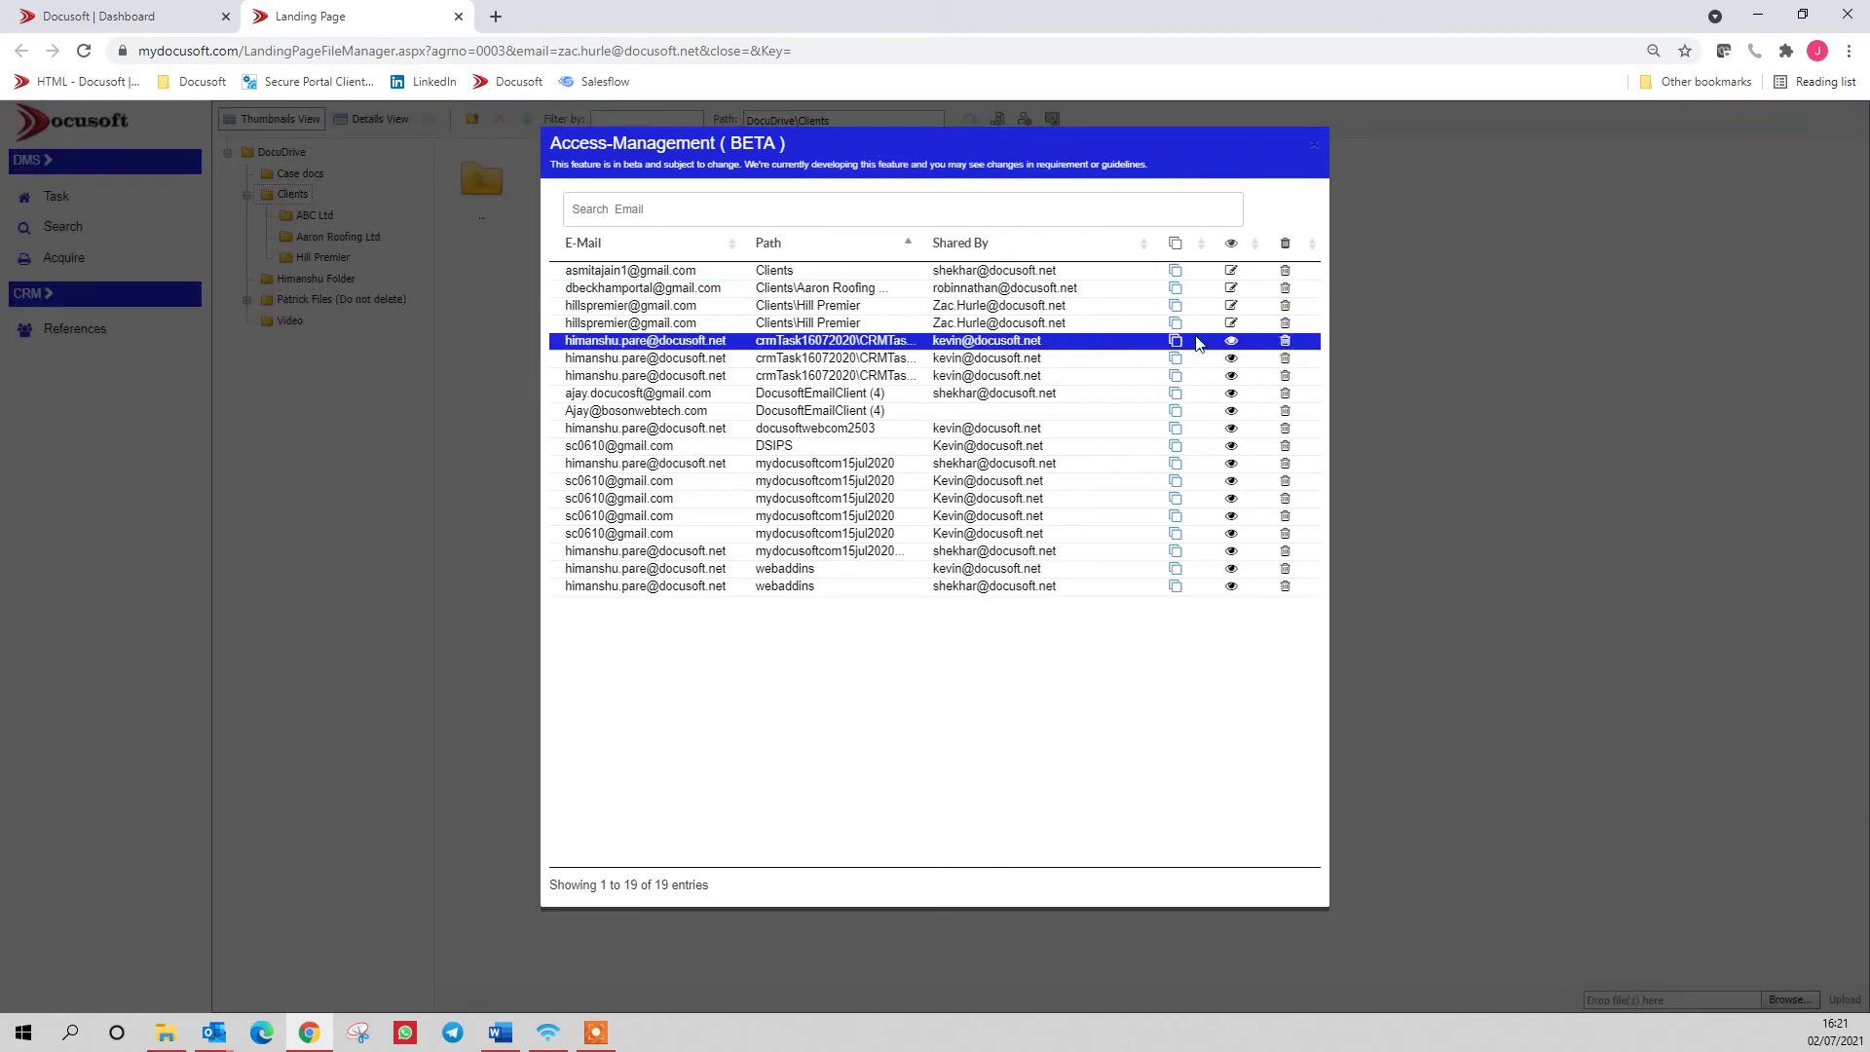
{"action": "left_click", "coordinate": [1283, 325]}
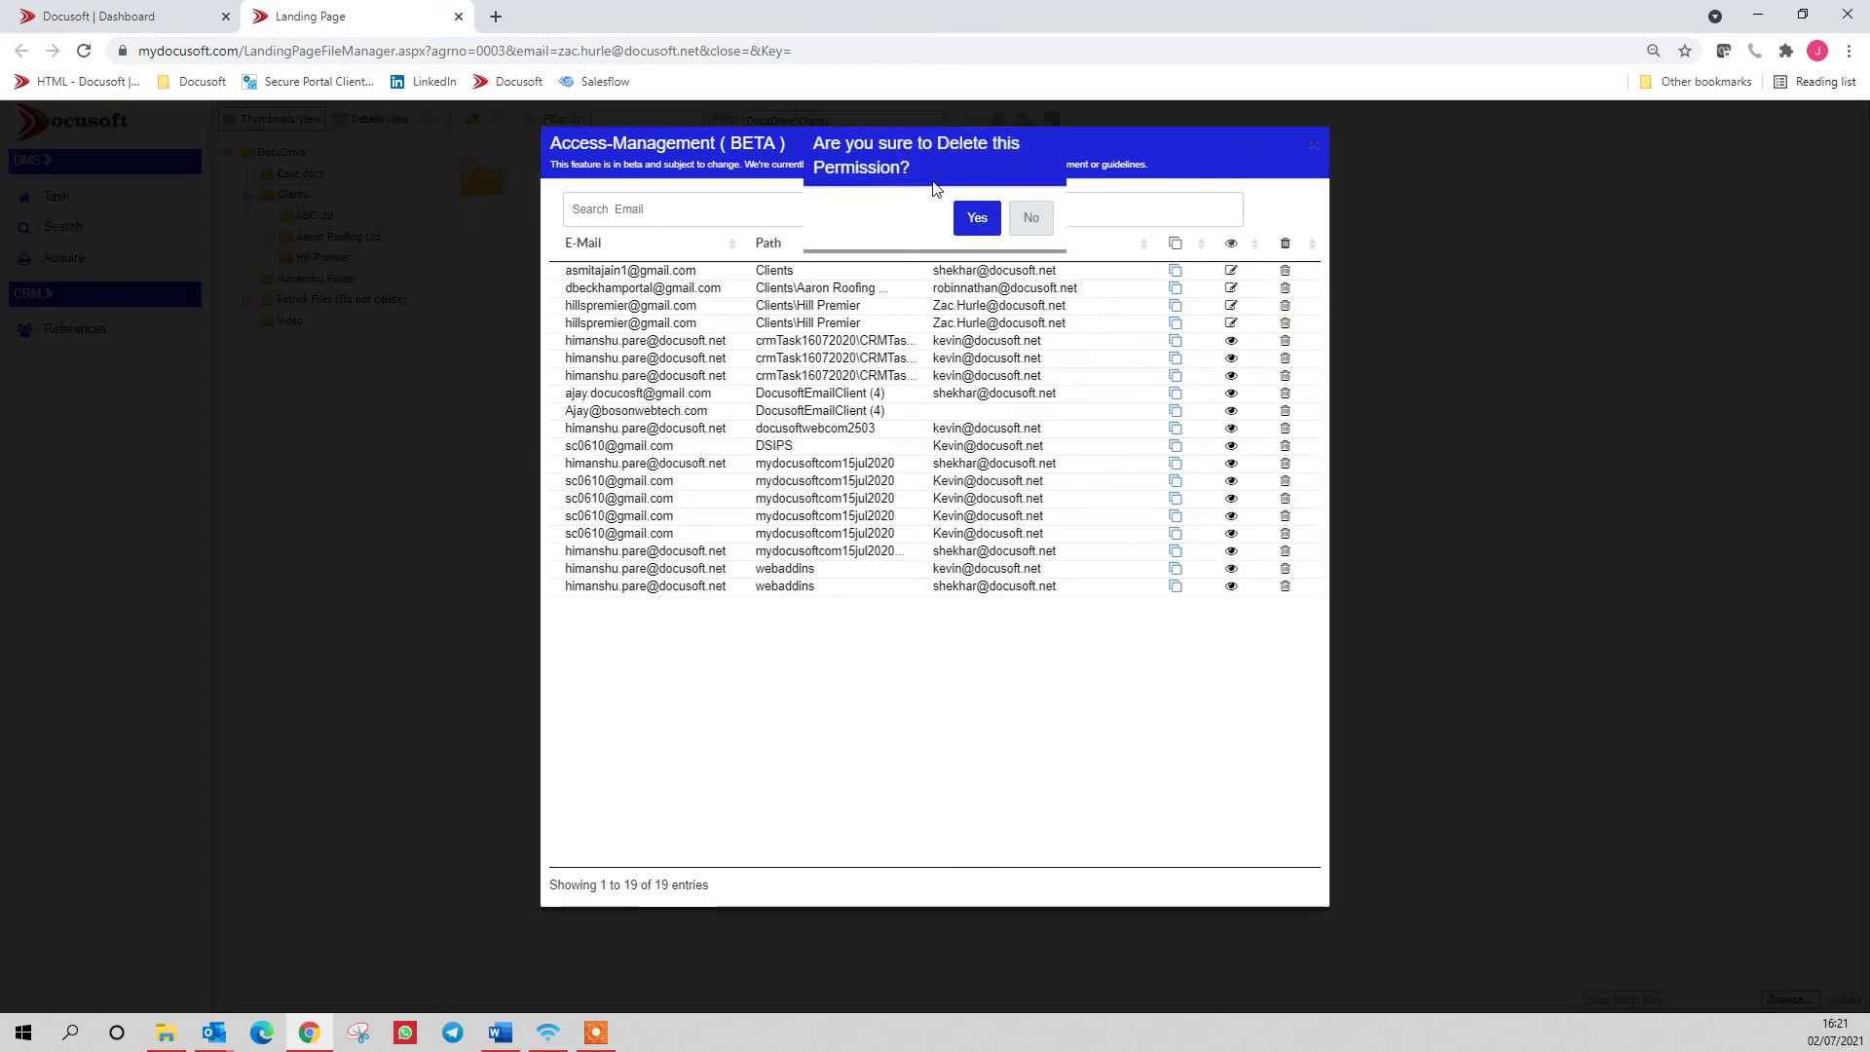
{"action": "left_click", "coordinate": [977, 206]}
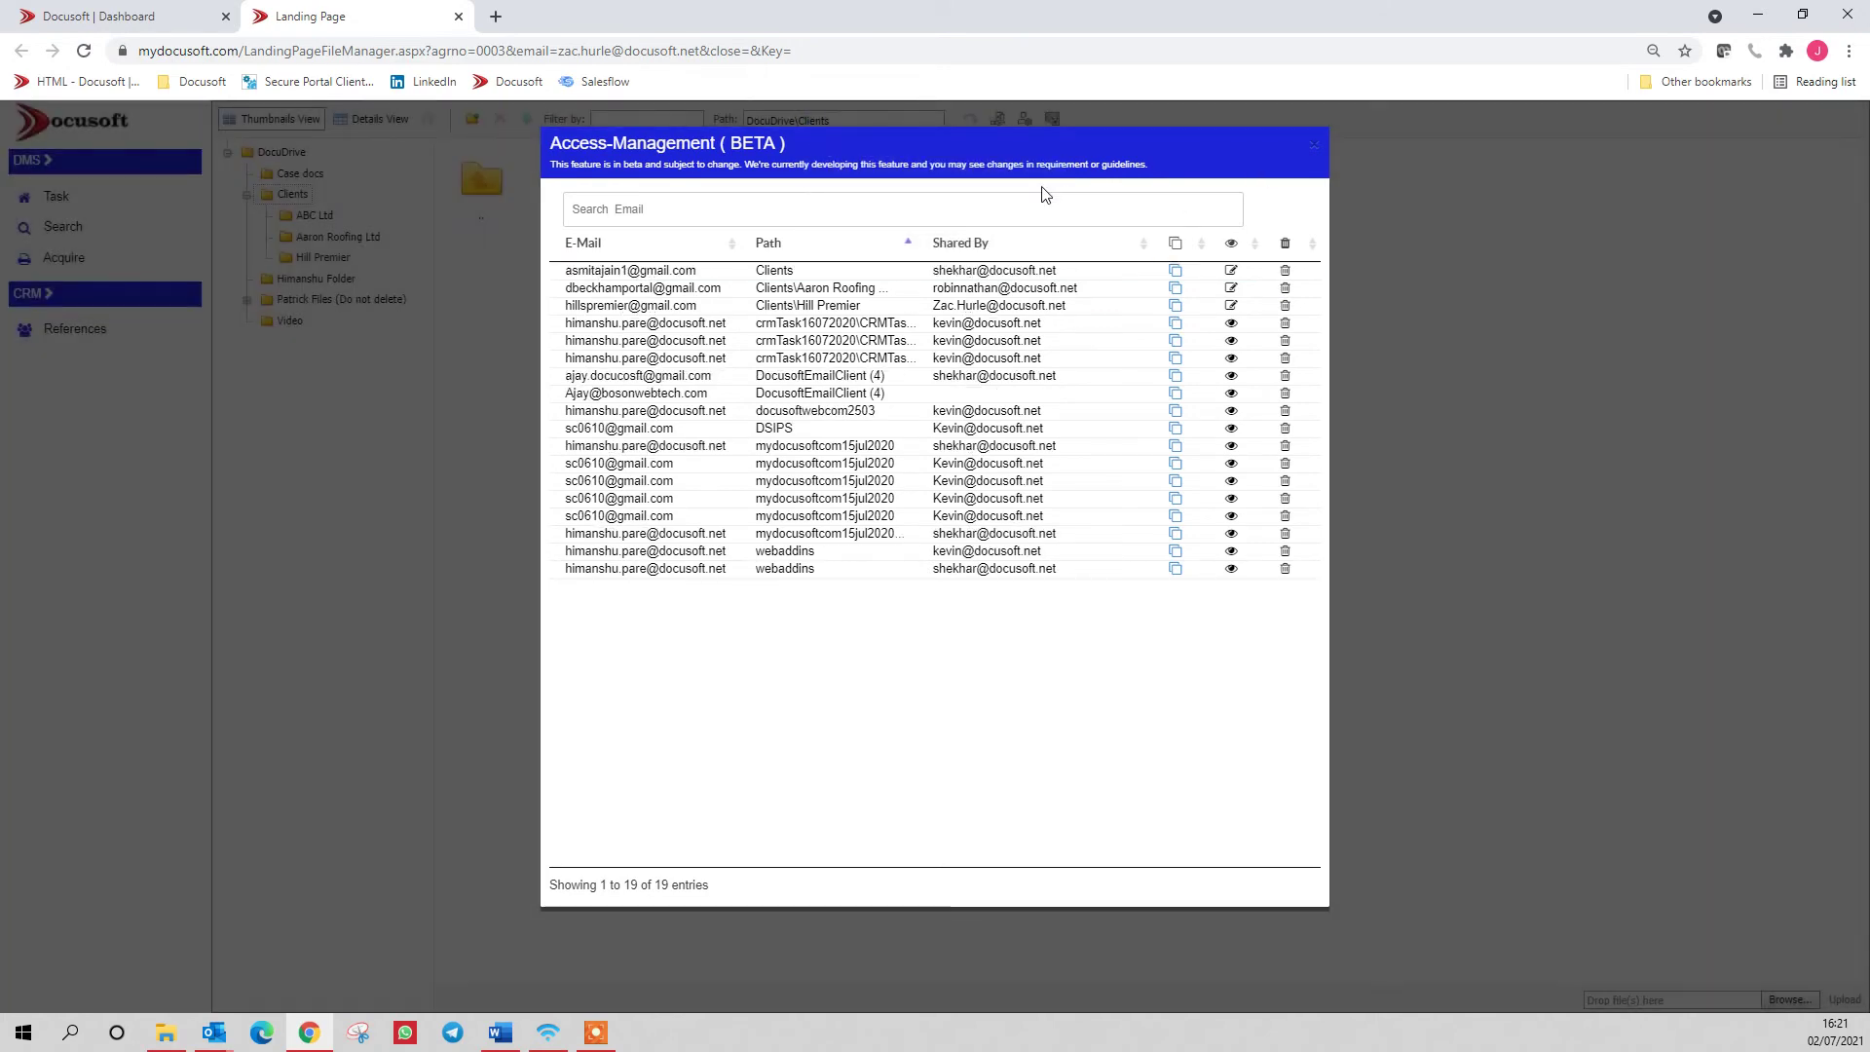
{"action": "left_click", "coordinate": [1310, 147]}
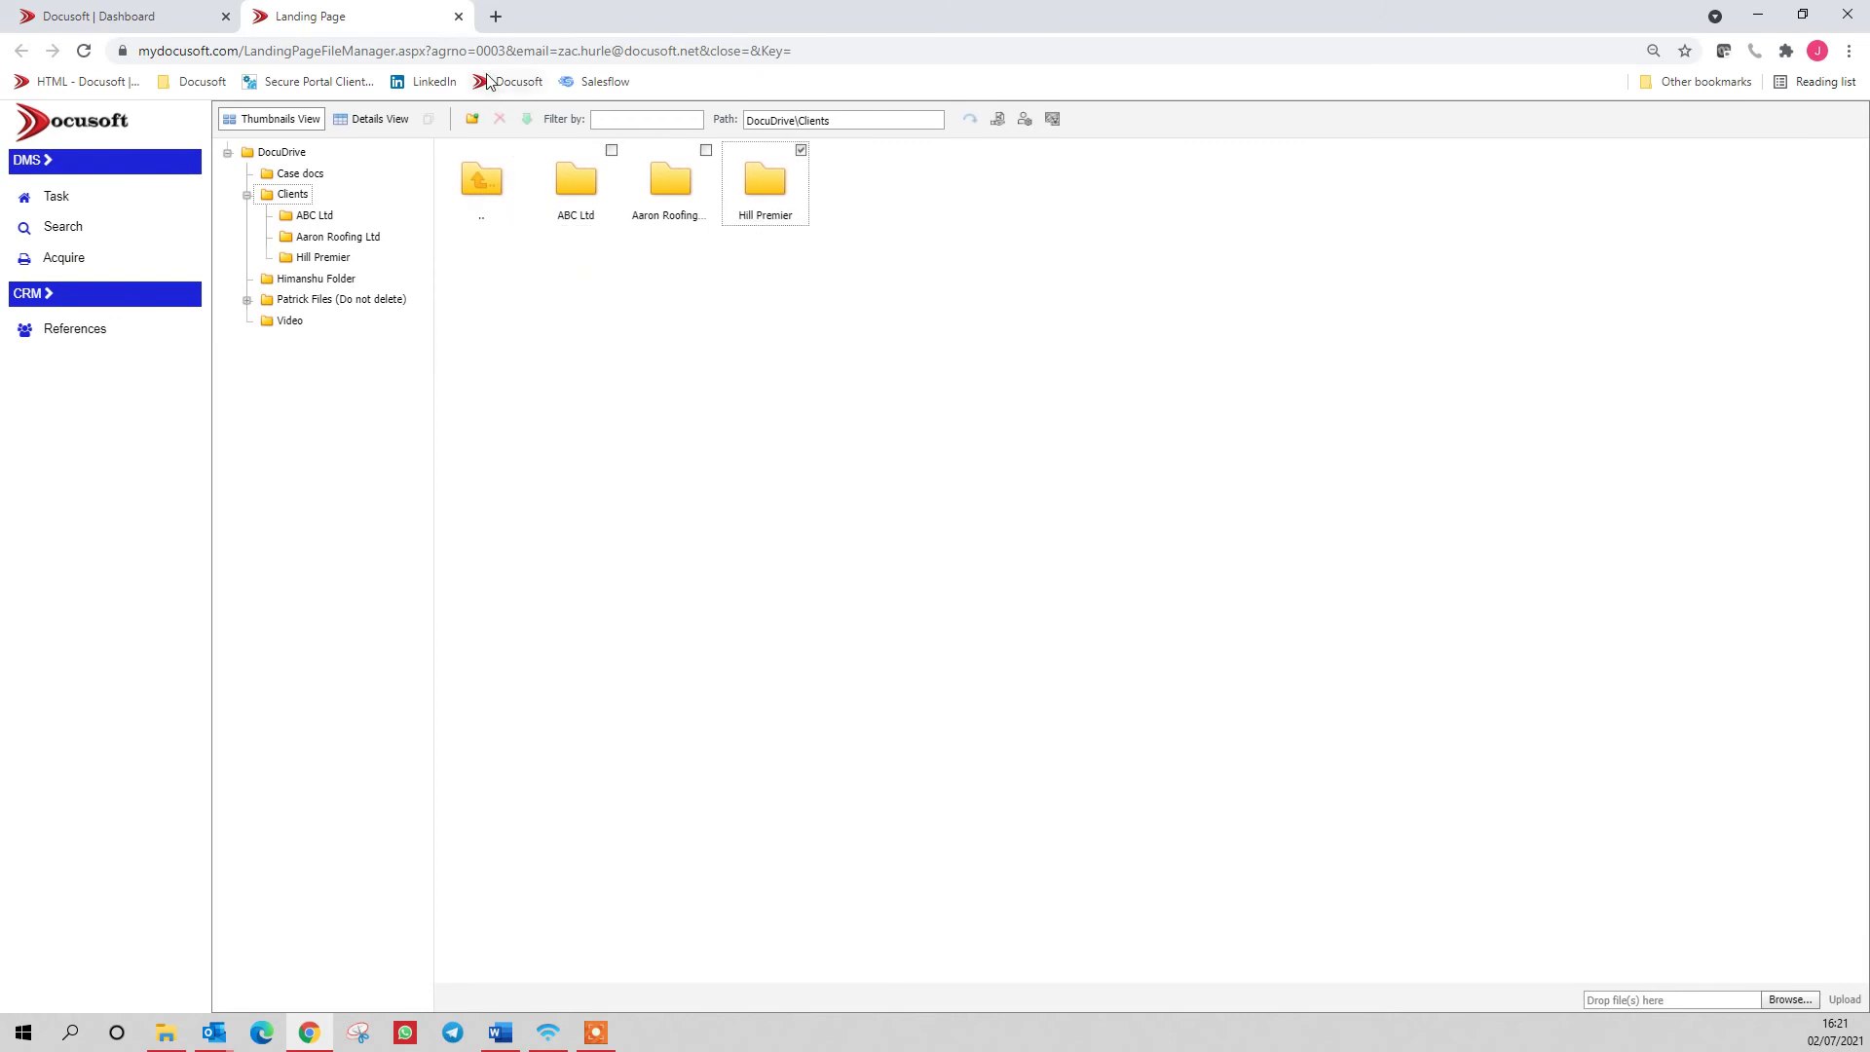
Switch to Gmail and follow the link in the newest e-mail sharing the "Hill Premier" folder.
{"action": "left_click", "coordinate": [493, 15]}
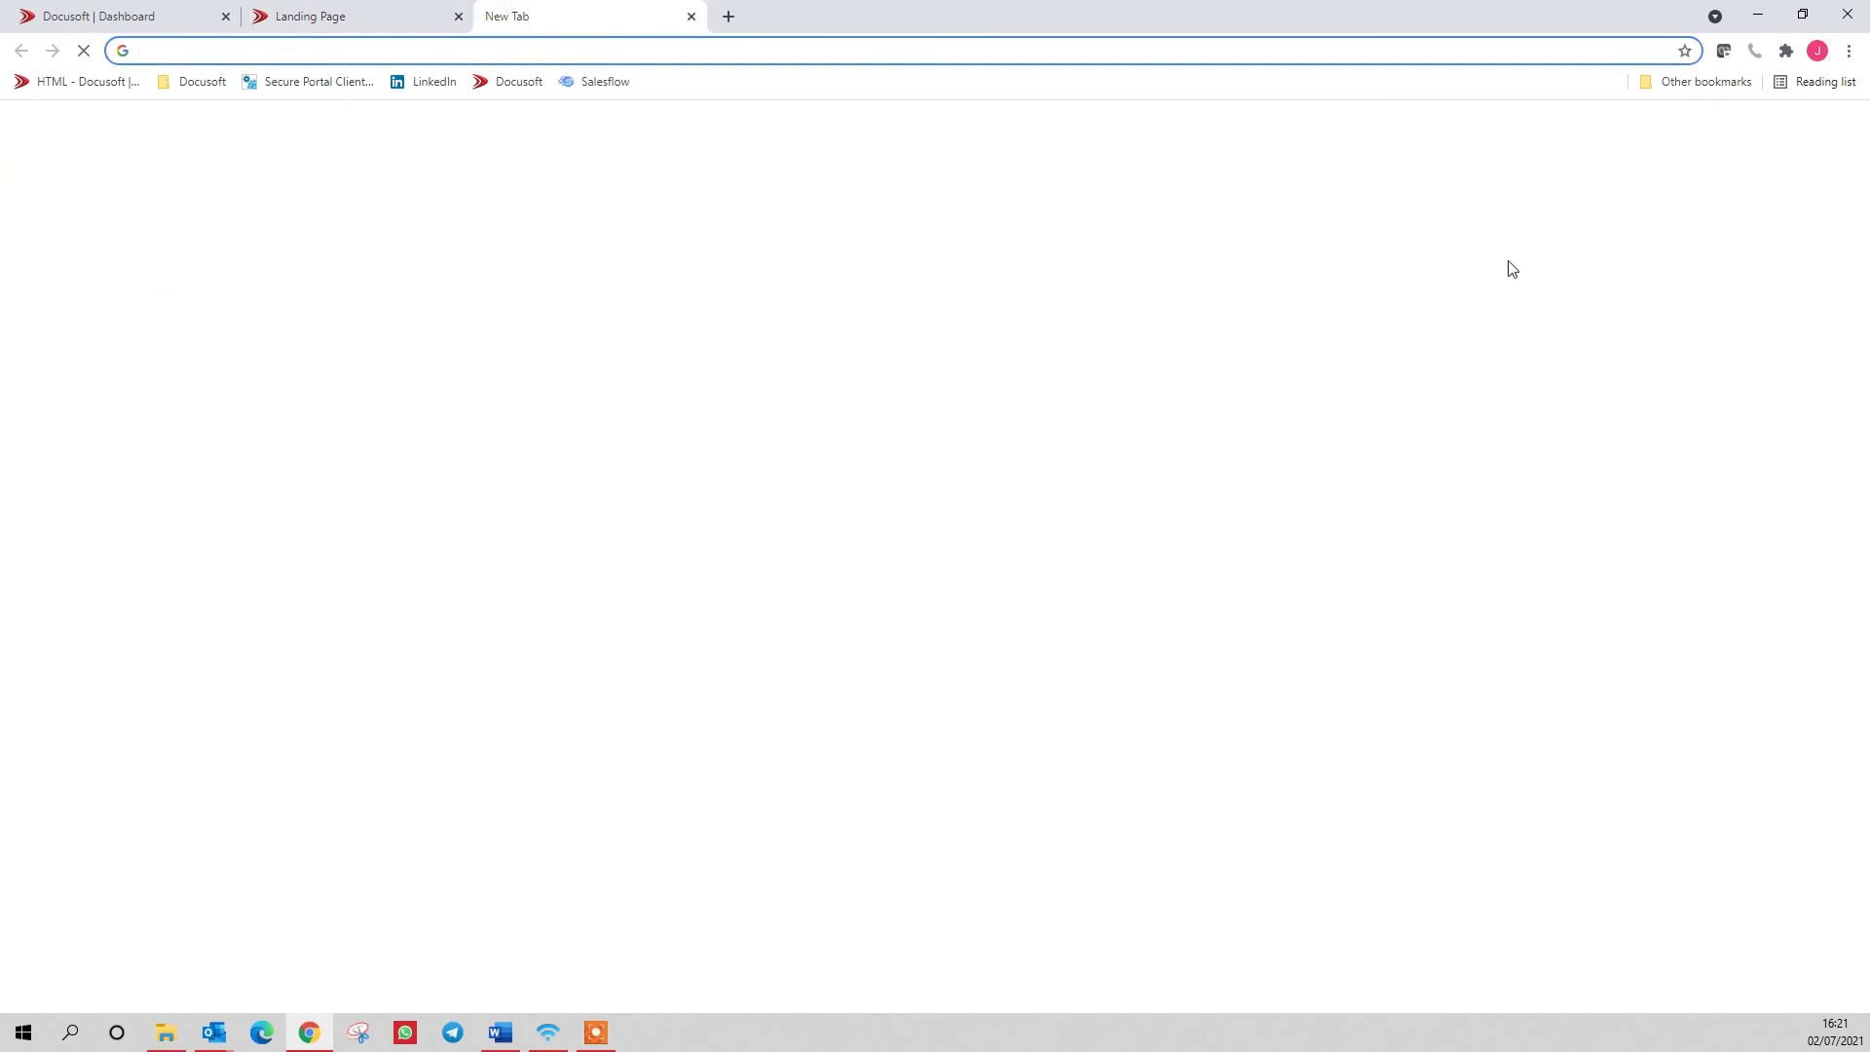
{"action": "left_click", "coordinate": [1684, 134]}
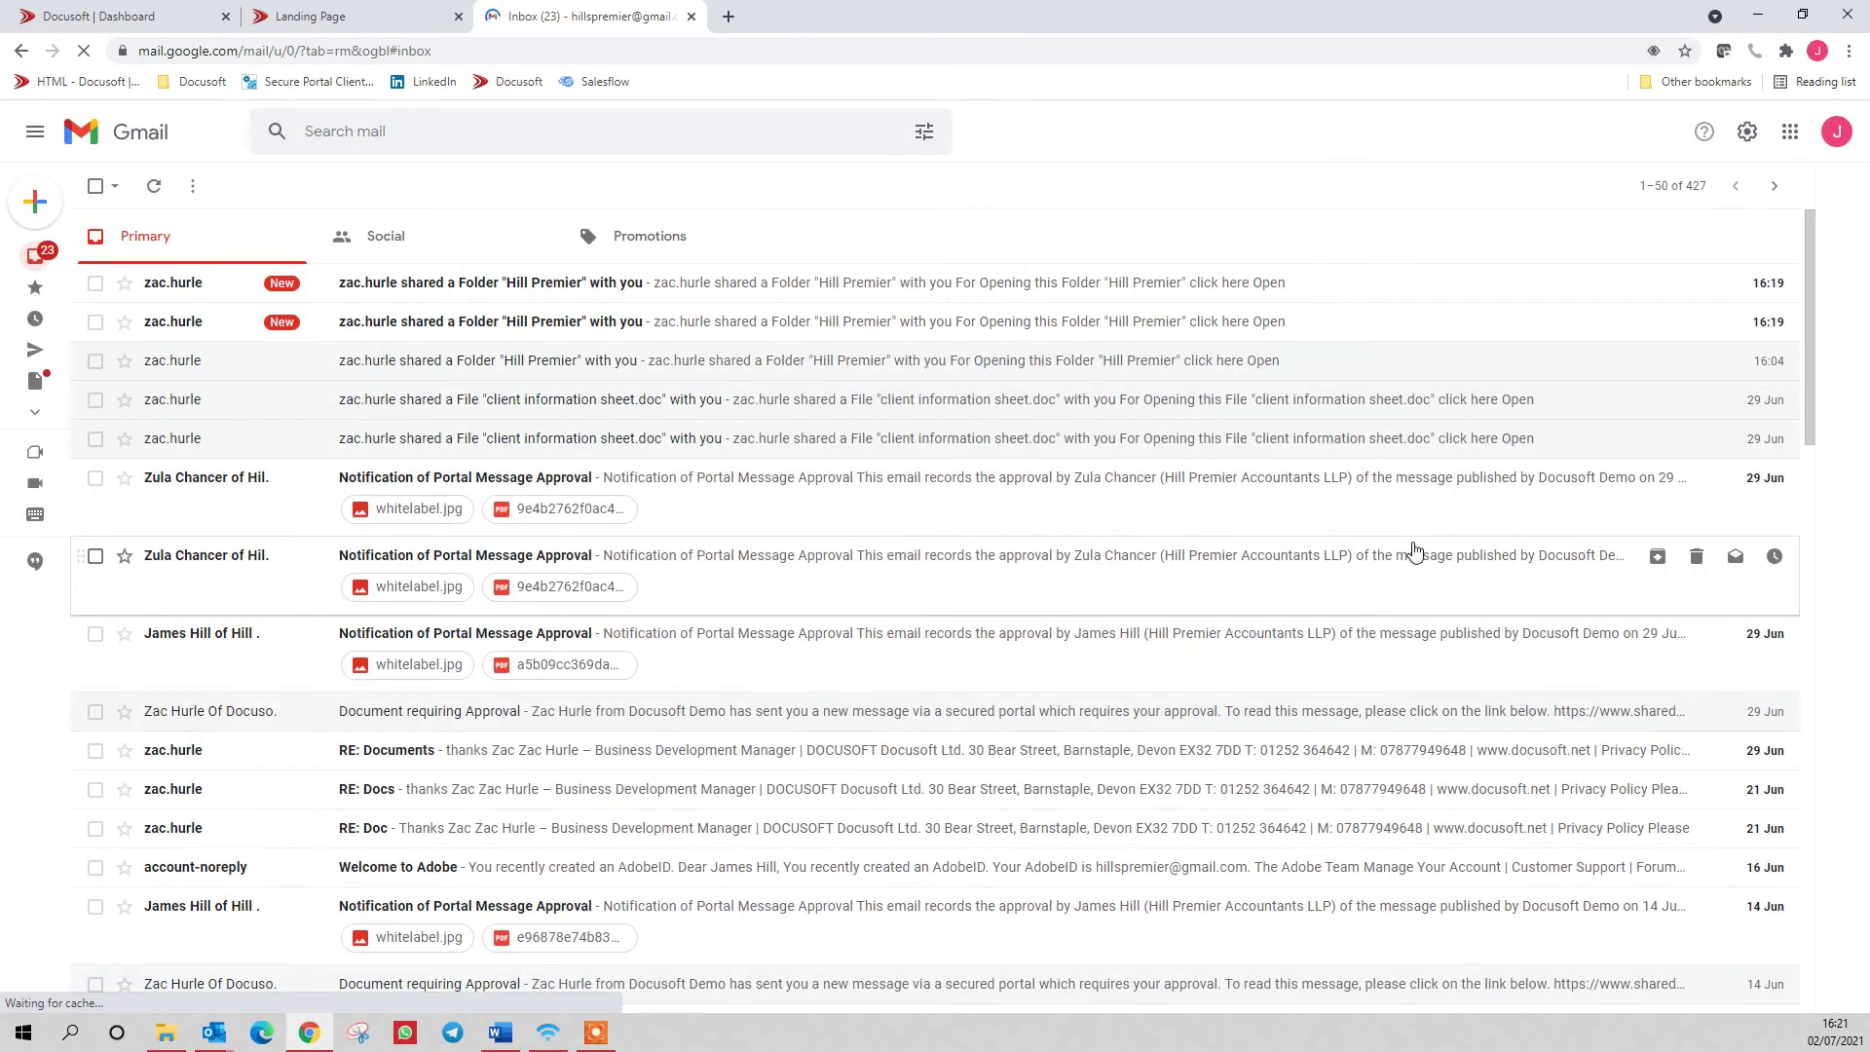
{"action": "left_click", "coordinate": [461, 292]}
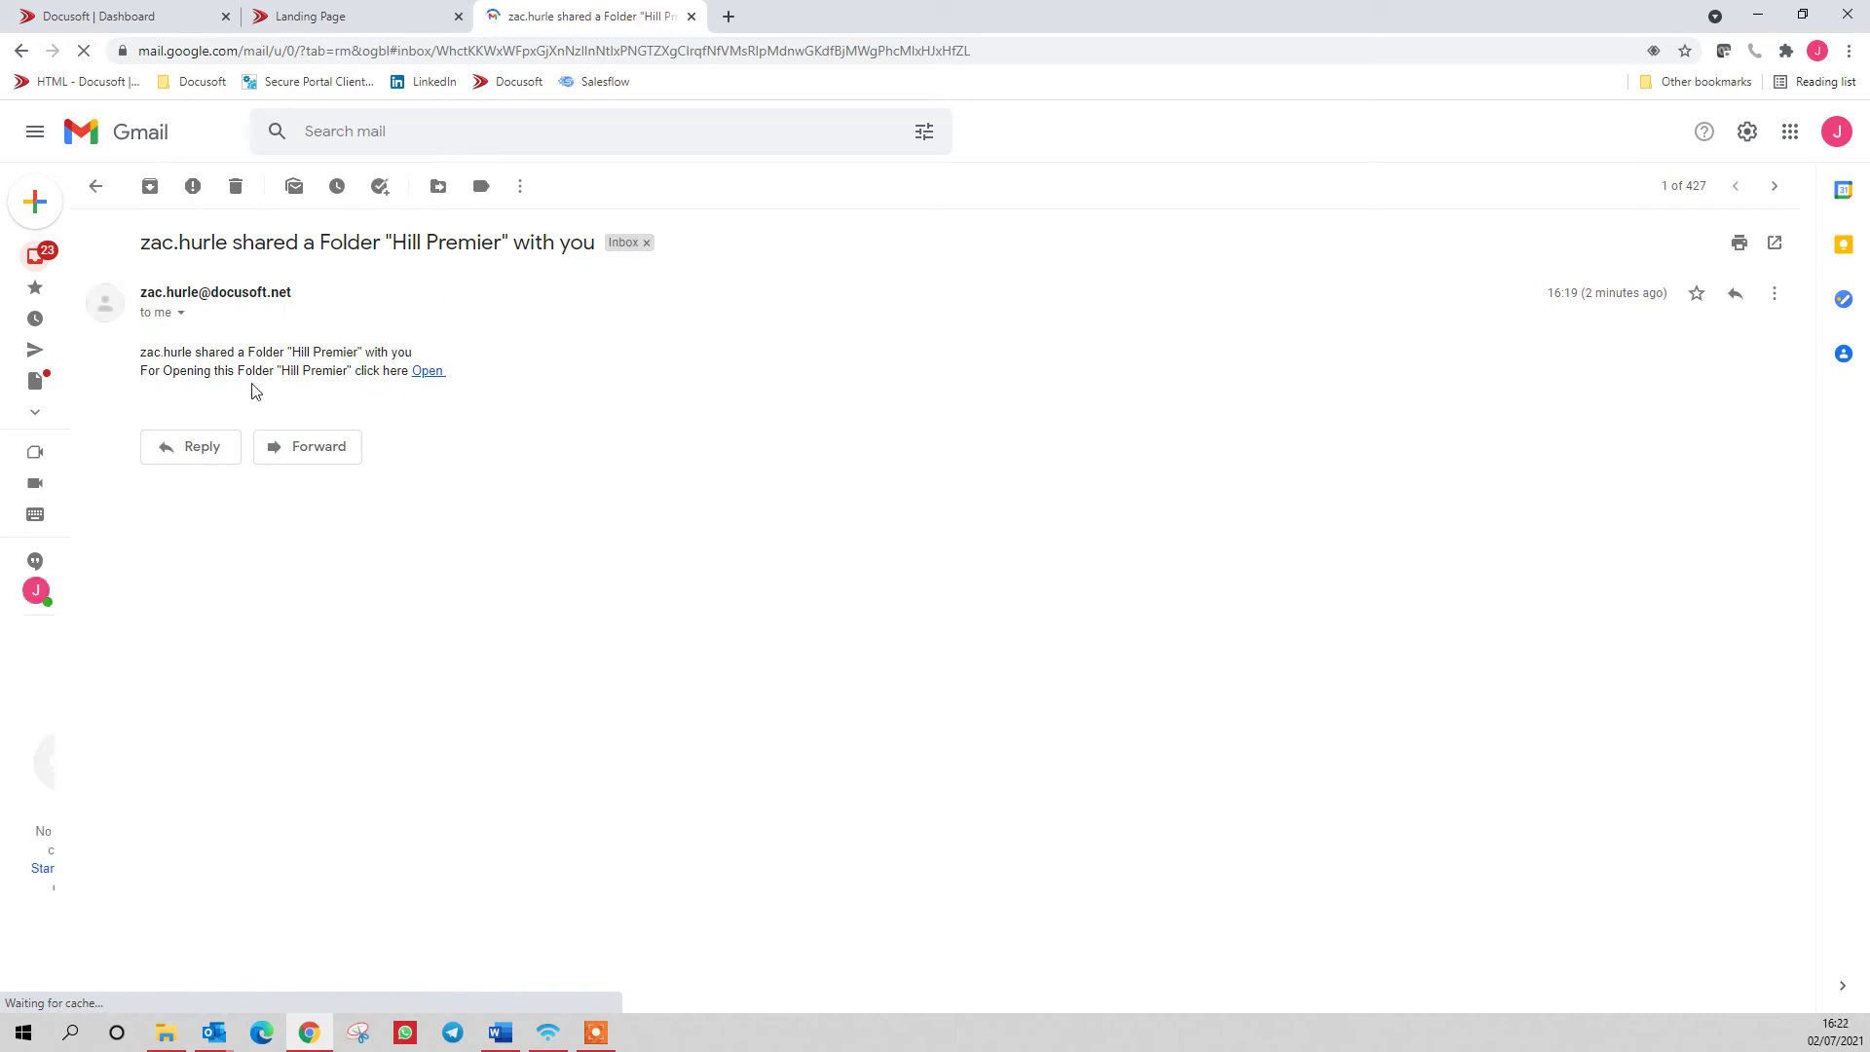
{"action": "left_click", "coordinate": [428, 373]}
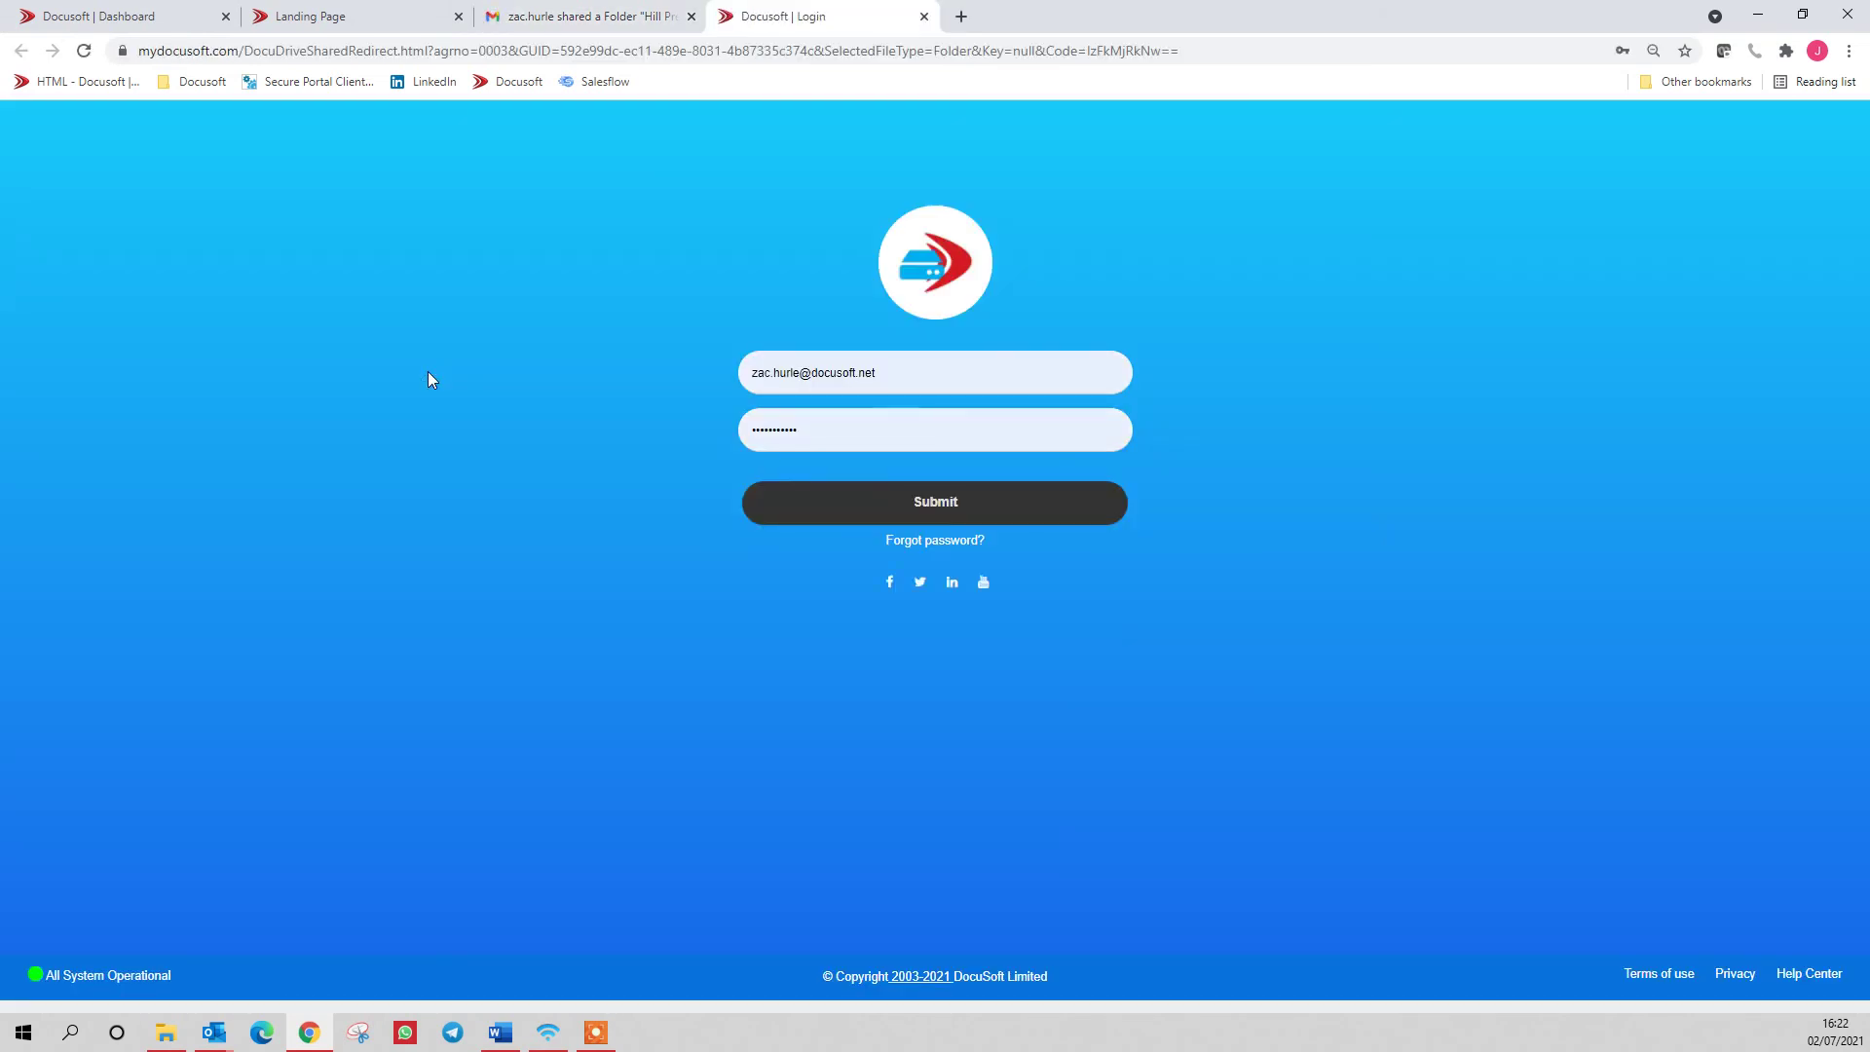
Fill the sign-in form with the recipient's saved e-mail and password, and submit it.
{"action": "left_click", "coordinate": [932, 373]}
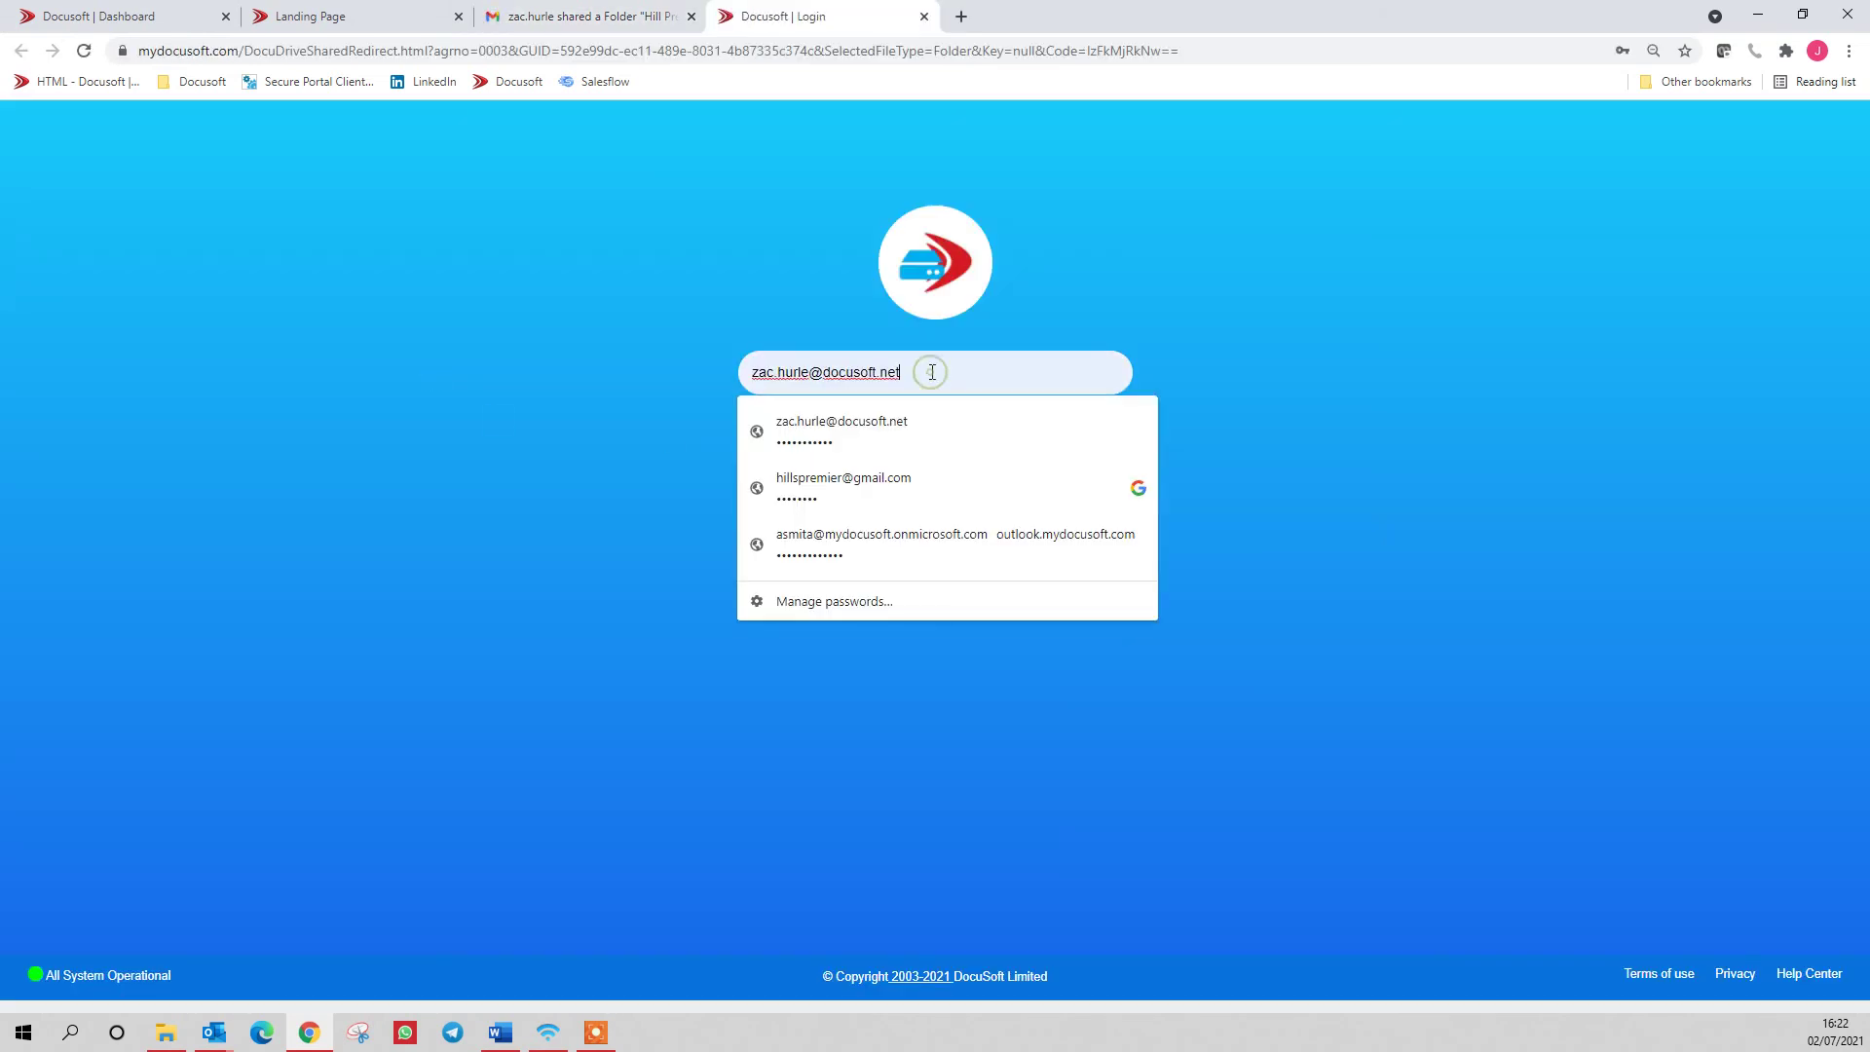
{"action": "left_click_drag", "start_coordinate": [932, 373], "coordinate": [666, 397]}
{"action": "left_click", "coordinate": [796, 484]}
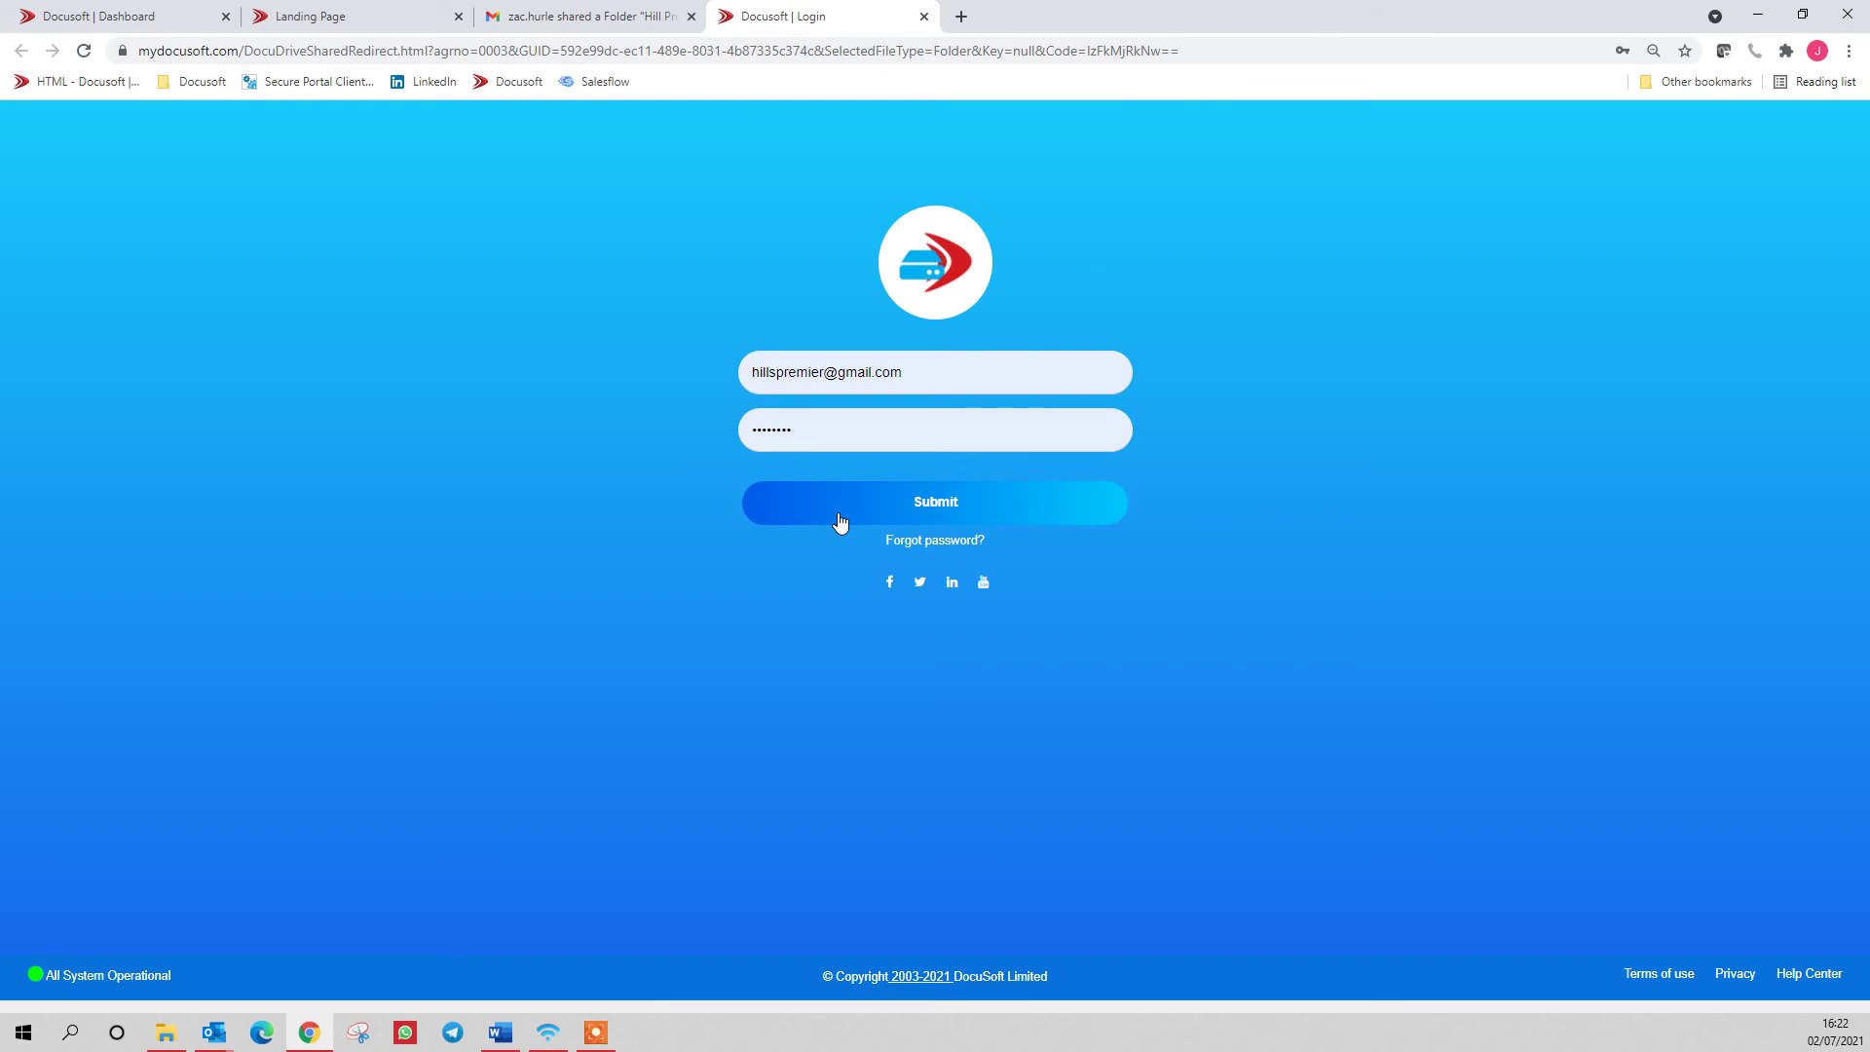
{"action": "left_click", "coordinate": [919, 502]}
Replace the filled-in password with the recipient's account password and sign in to the shared folder.
{"action": "left_click", "coordinate": [844, 448]}
{"action": "left_click_drag", "start_coordinate": [839, 431], "coordinate": [697, 440]}
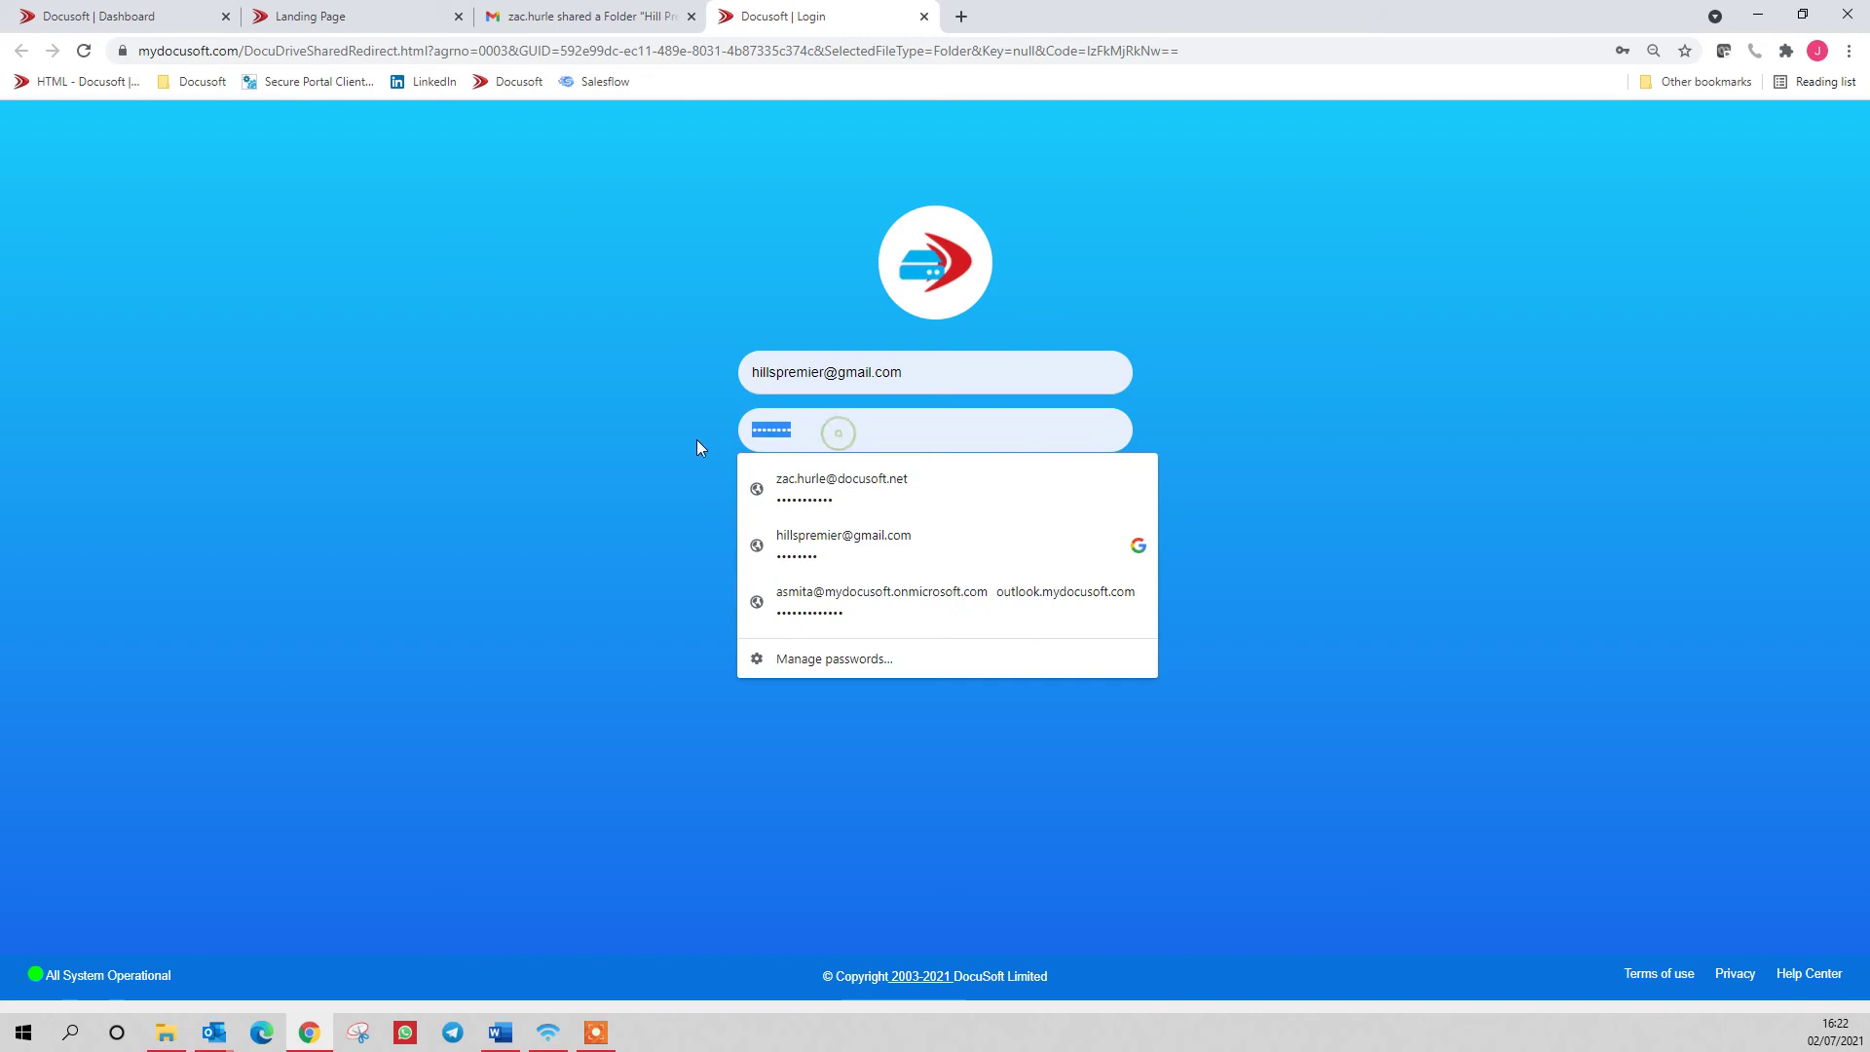
{"action": "key", "text": "BackSpace"}
{"action": "type", "text": "•••••••••"}
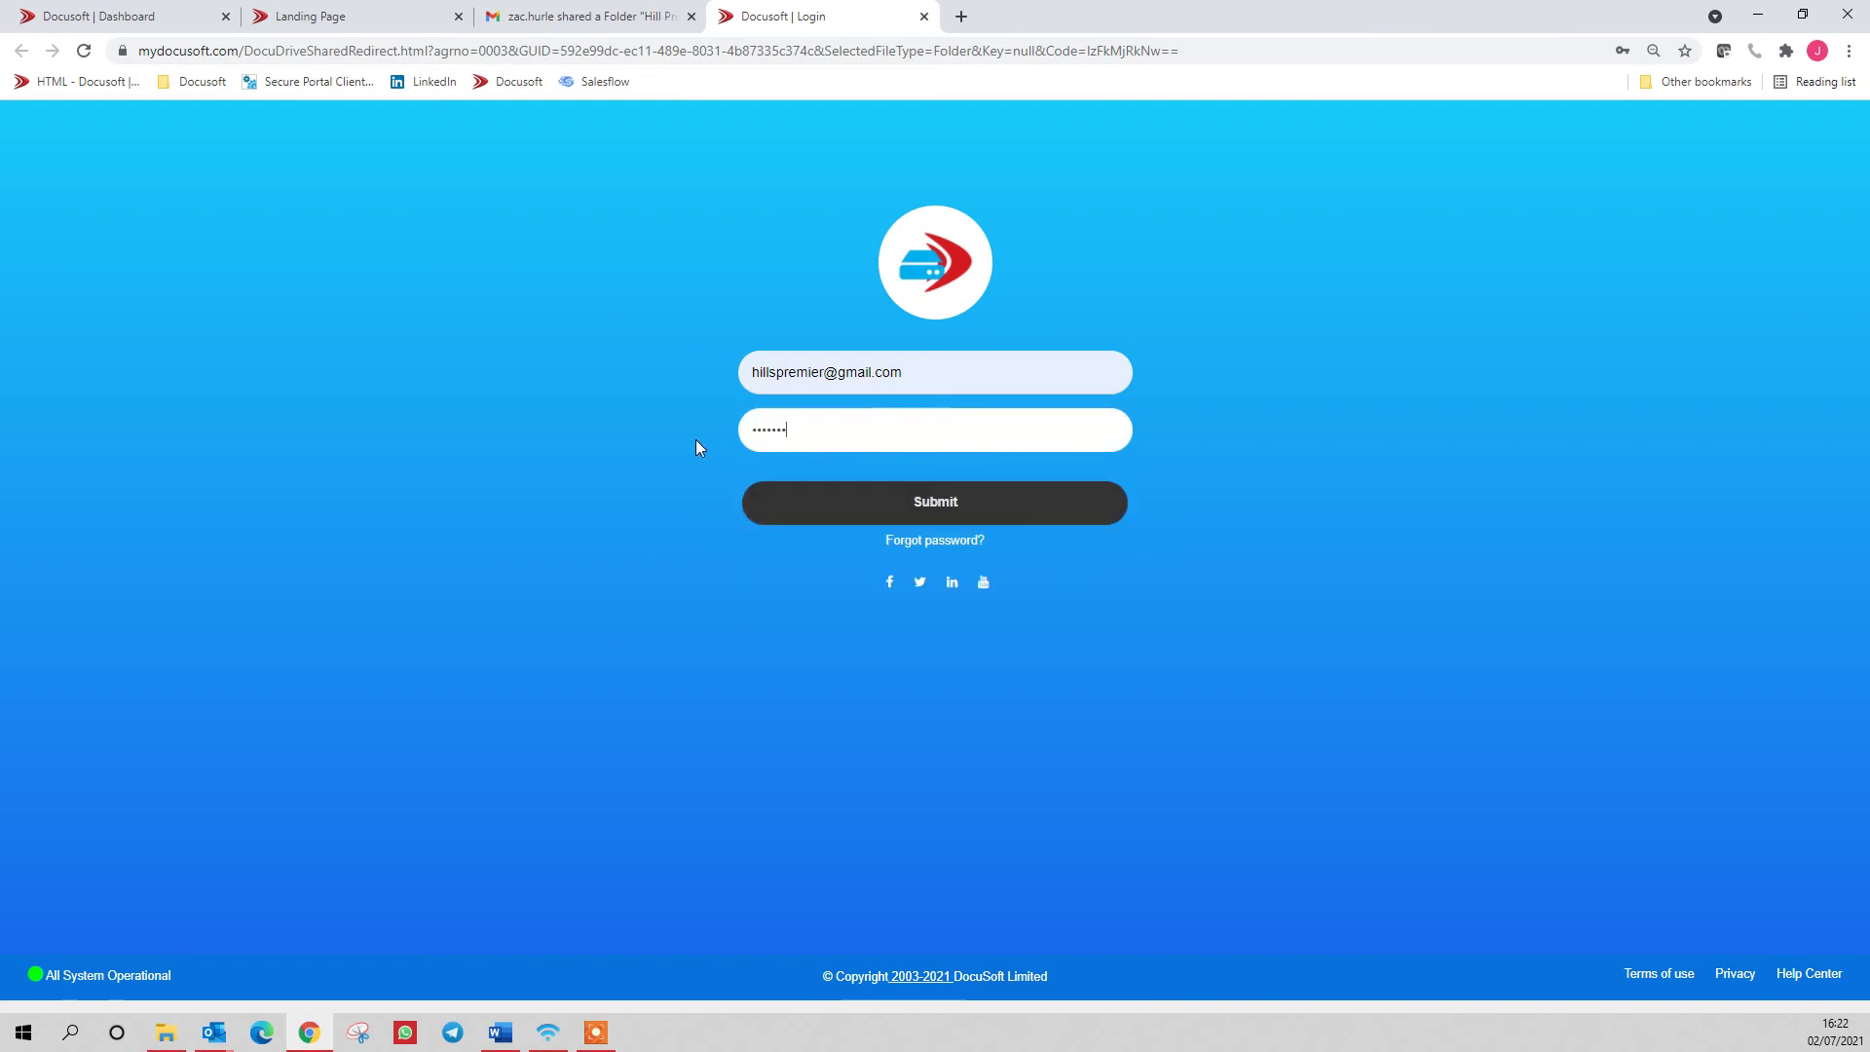
{"action": "key", "text": "BackSpace"}
{"action": "key", "text": "BackSpace"}
{"action": "key", "text": "BackSpace"}
{"action": "key", "text": "BackSpace"}
{"action": "key", "text": "BackSpace"}
{"action": "key", "text": "BackSpace"}
{"action": "key", "text": "BackSpace"}
{"action": "key", "text": "BackSpace"}
{"action": "key", "text": "BackSpace"}
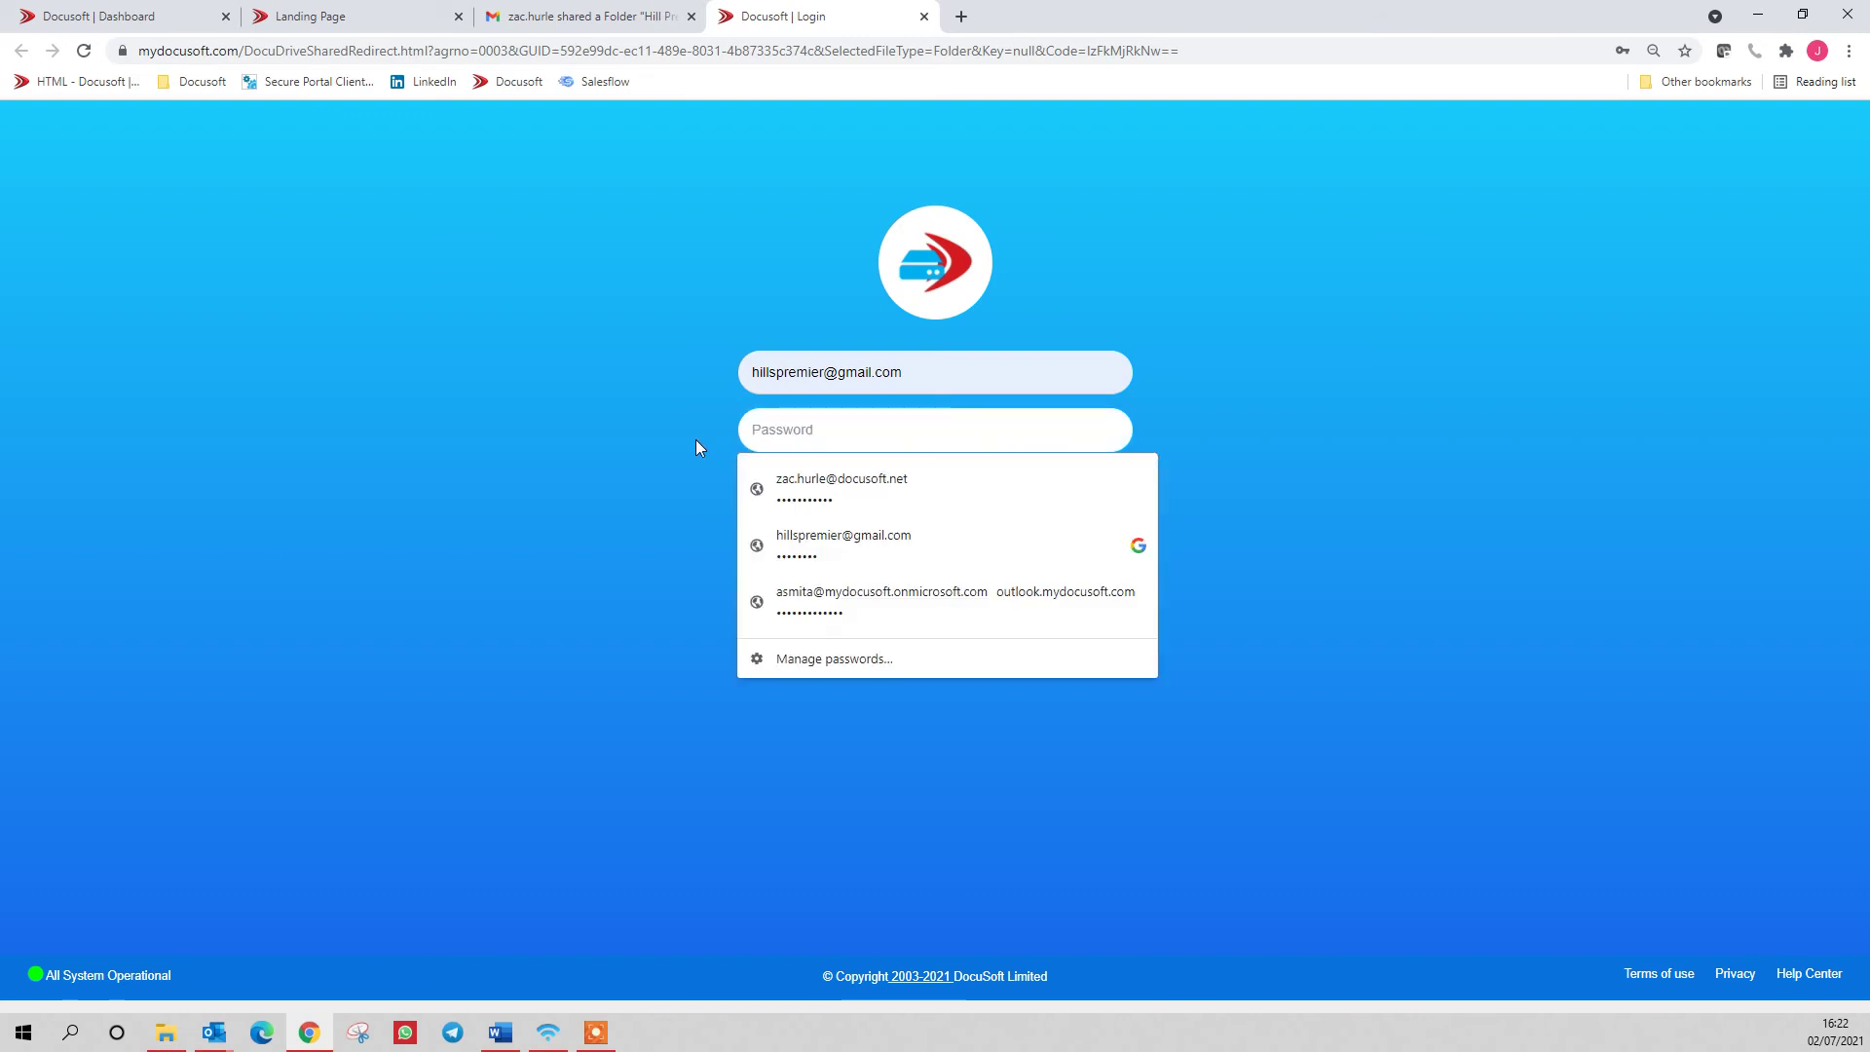
{"action": "type", "text": "••••••••"}
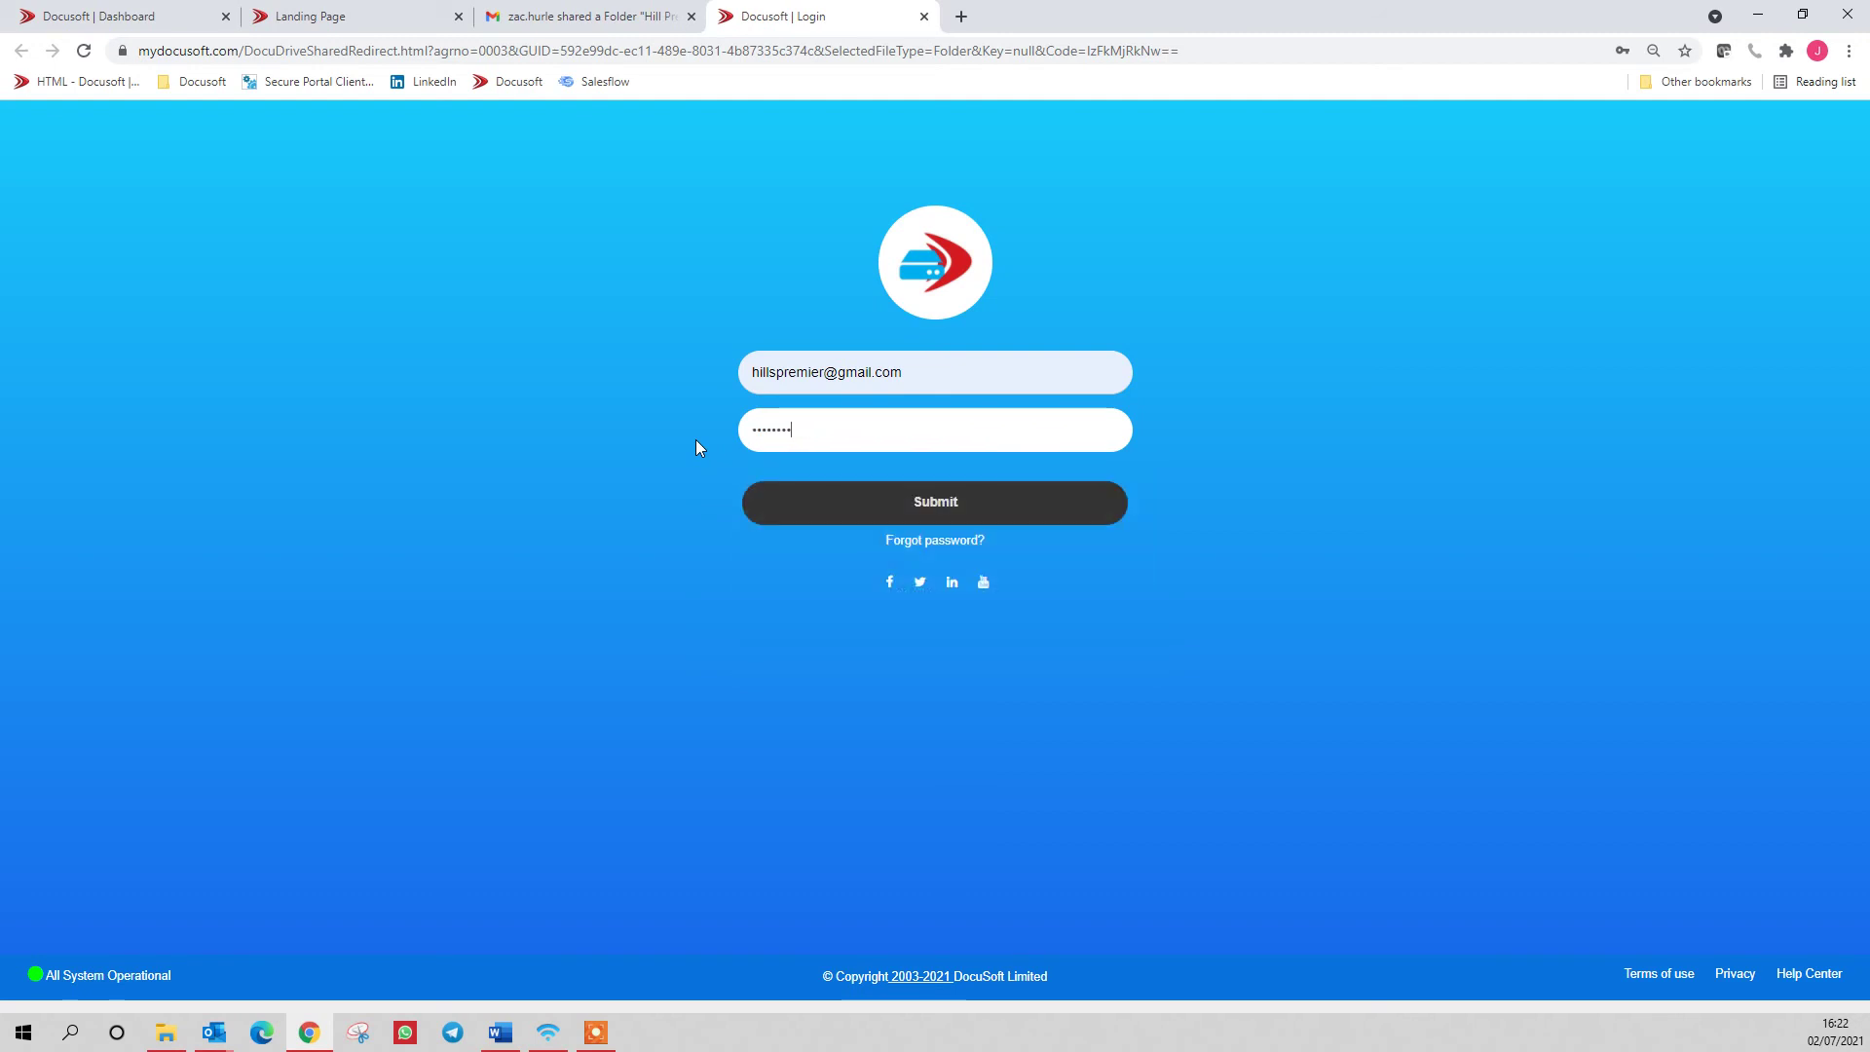
{"action": "left_click", "coordinate": [814, 508]}
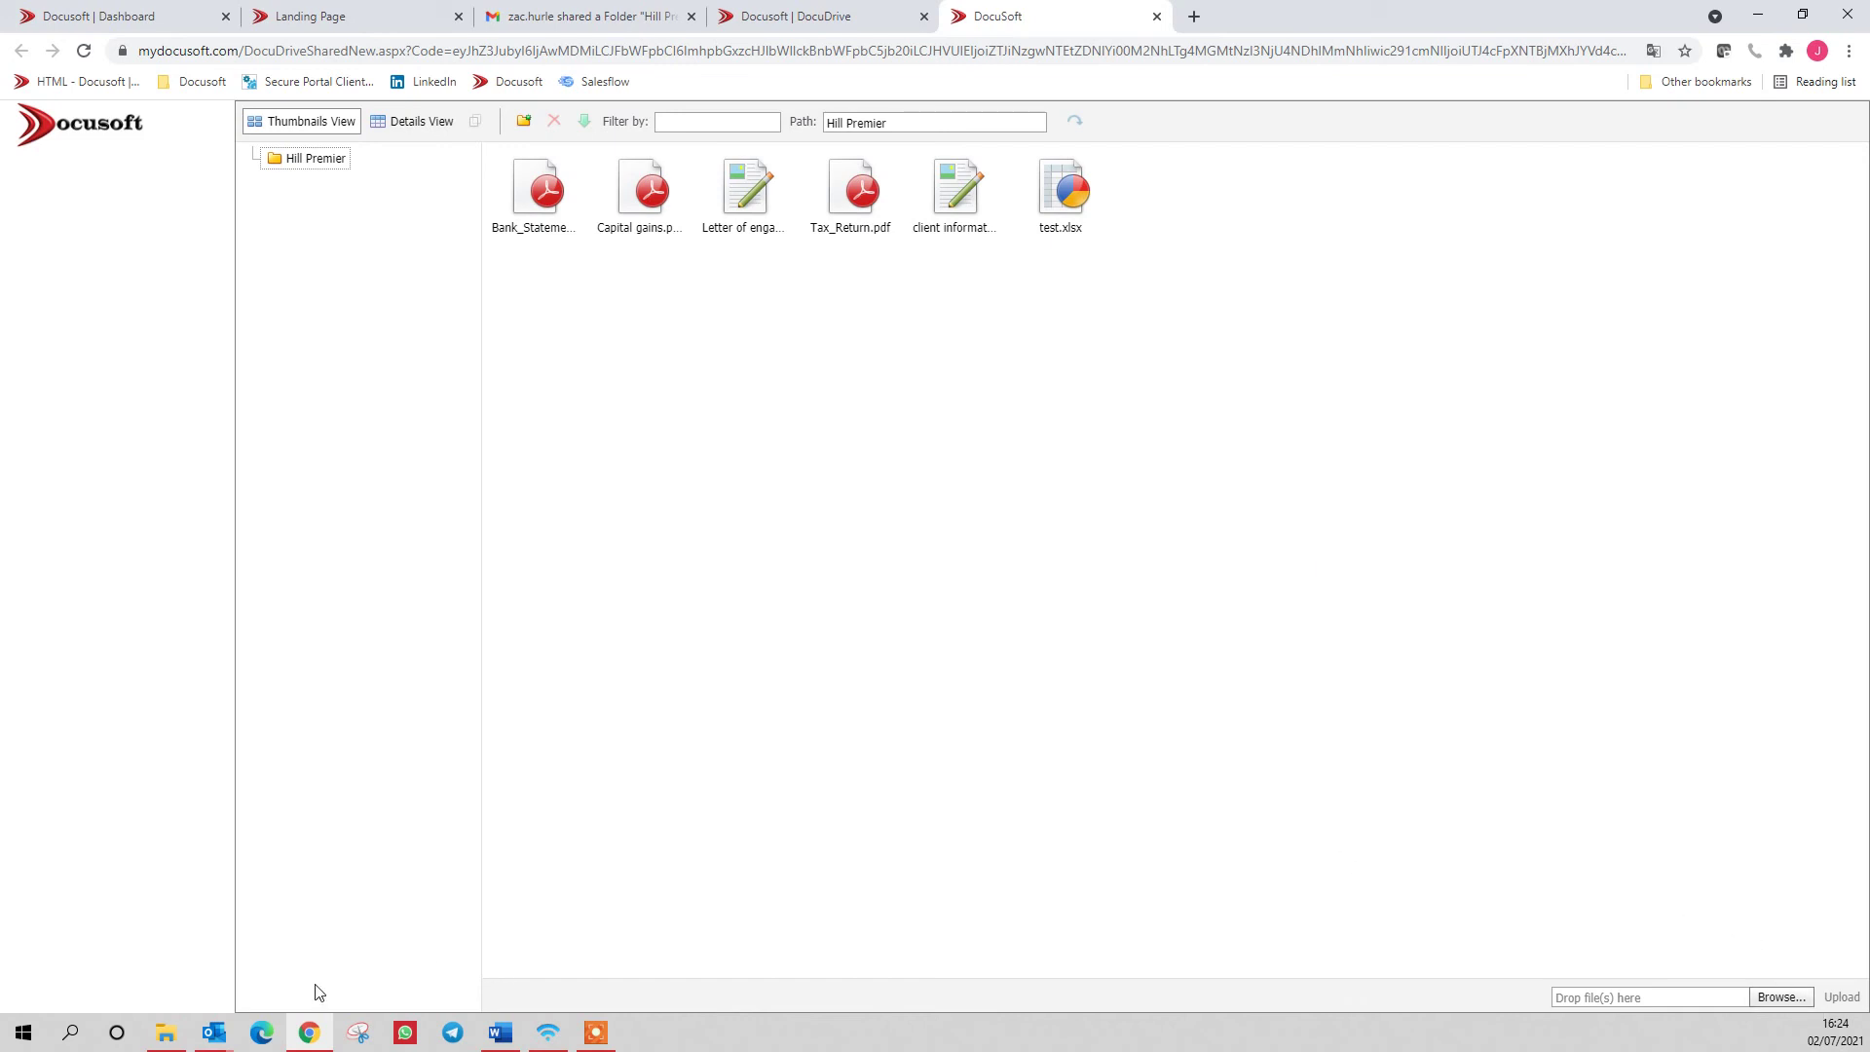
Upload the Letter document from File Explorer's Personal Tax folder to the shared Hill Premier folder, and close the shared Docu Drive pages.
{"action": "left_click", "coordinate": [165, 1036]}
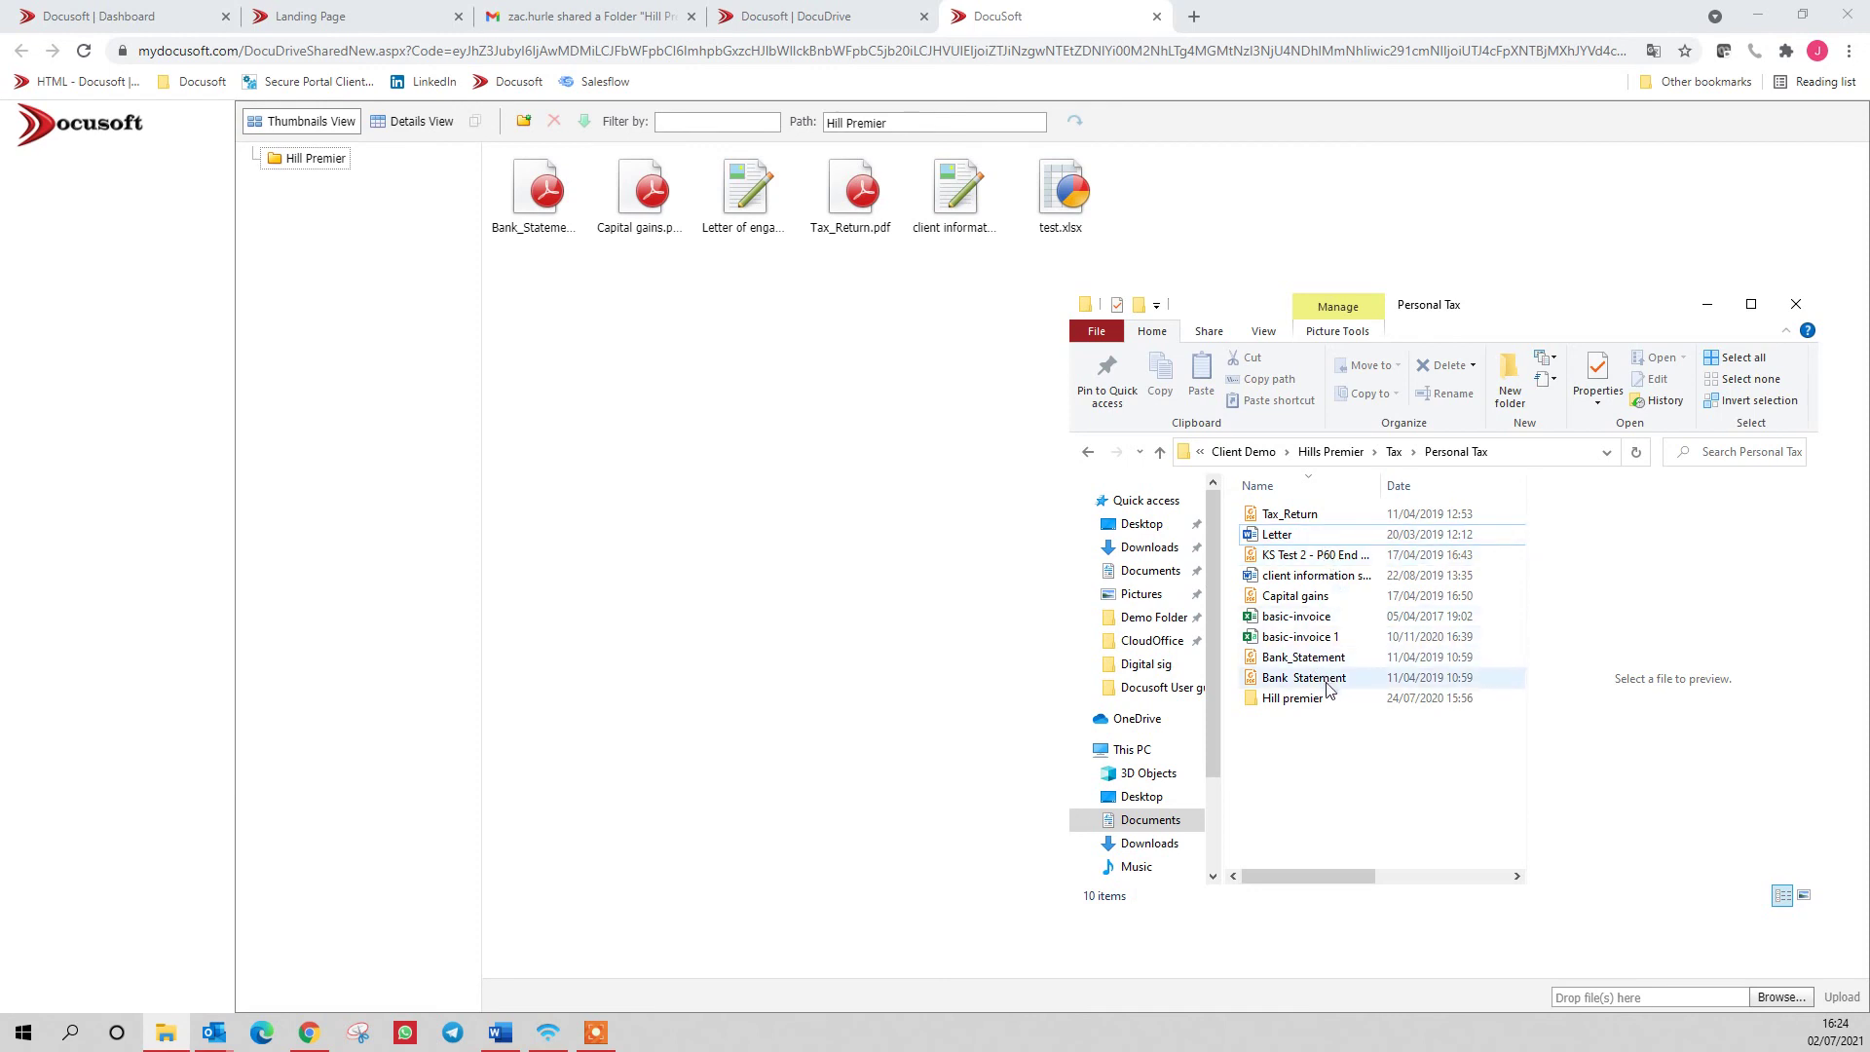
{"action": "left_click_drag", "start_coordinate": [1300, 542], "coordinate": [873, 499]}
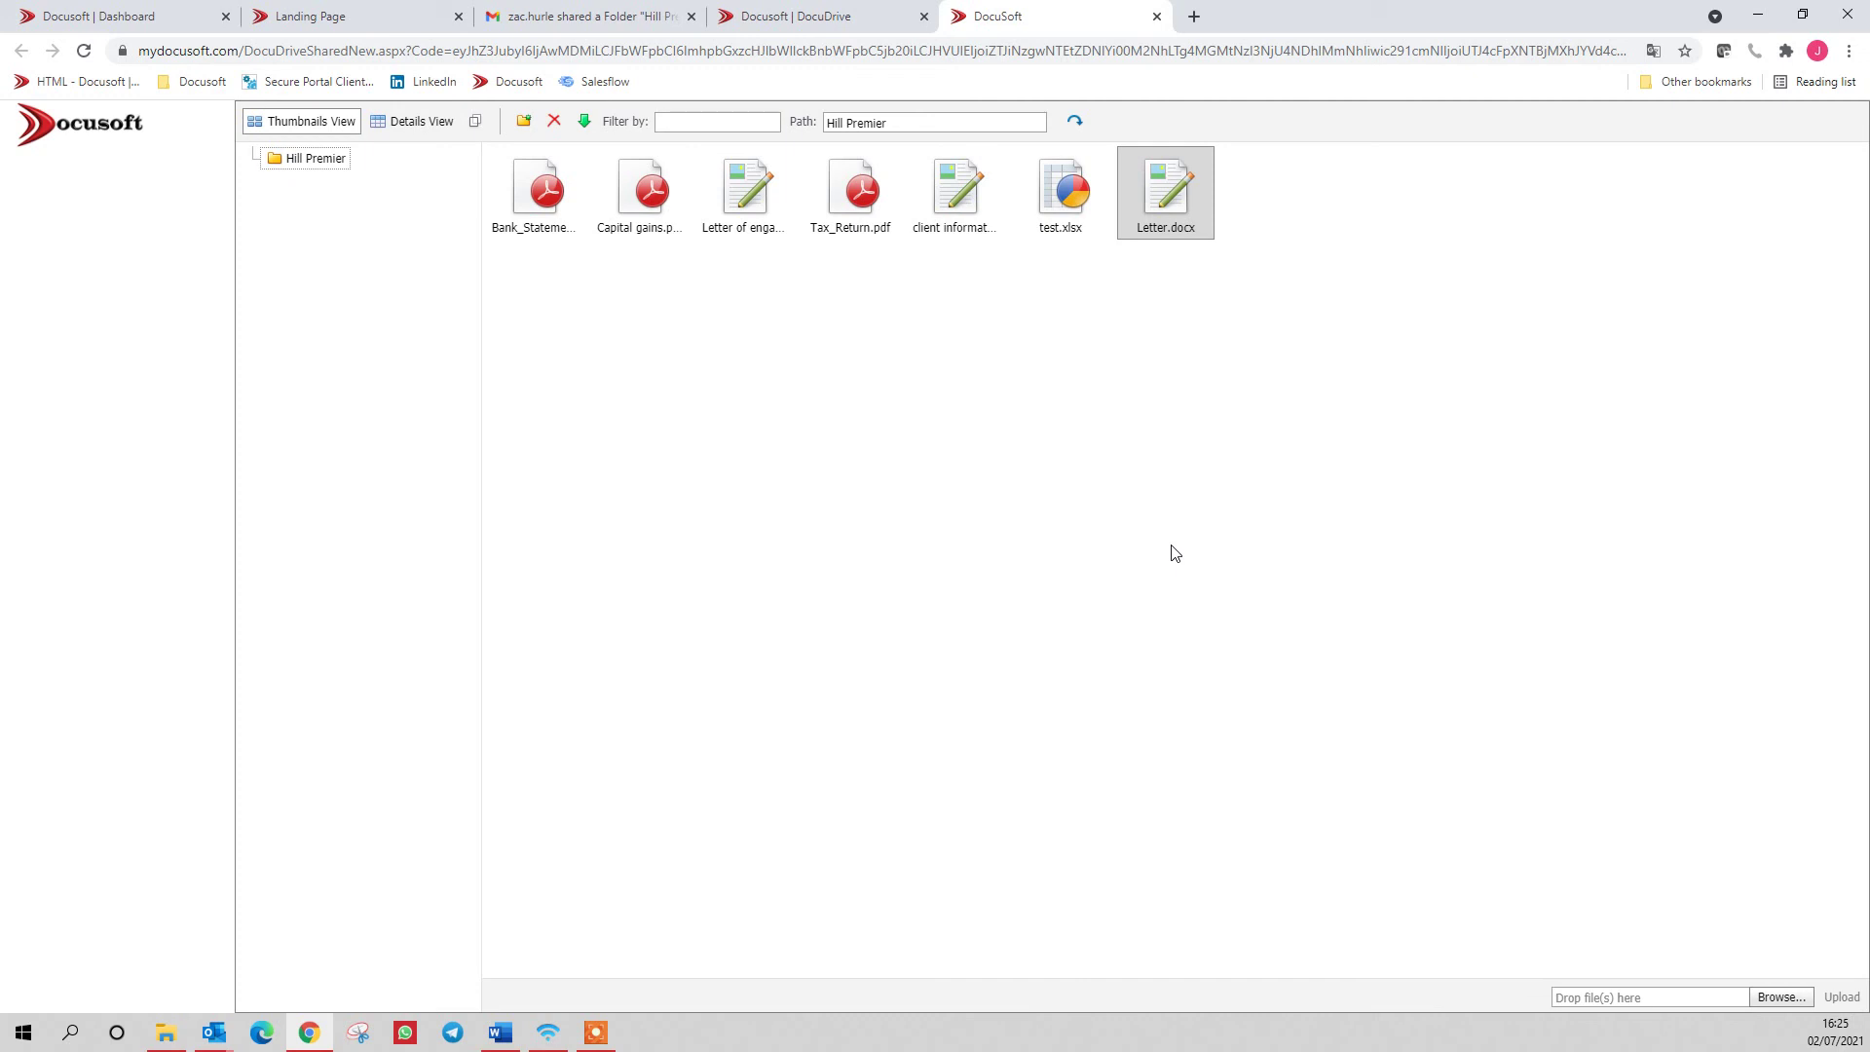
{"action": "left_click", "coordinate": [1159, 16]}
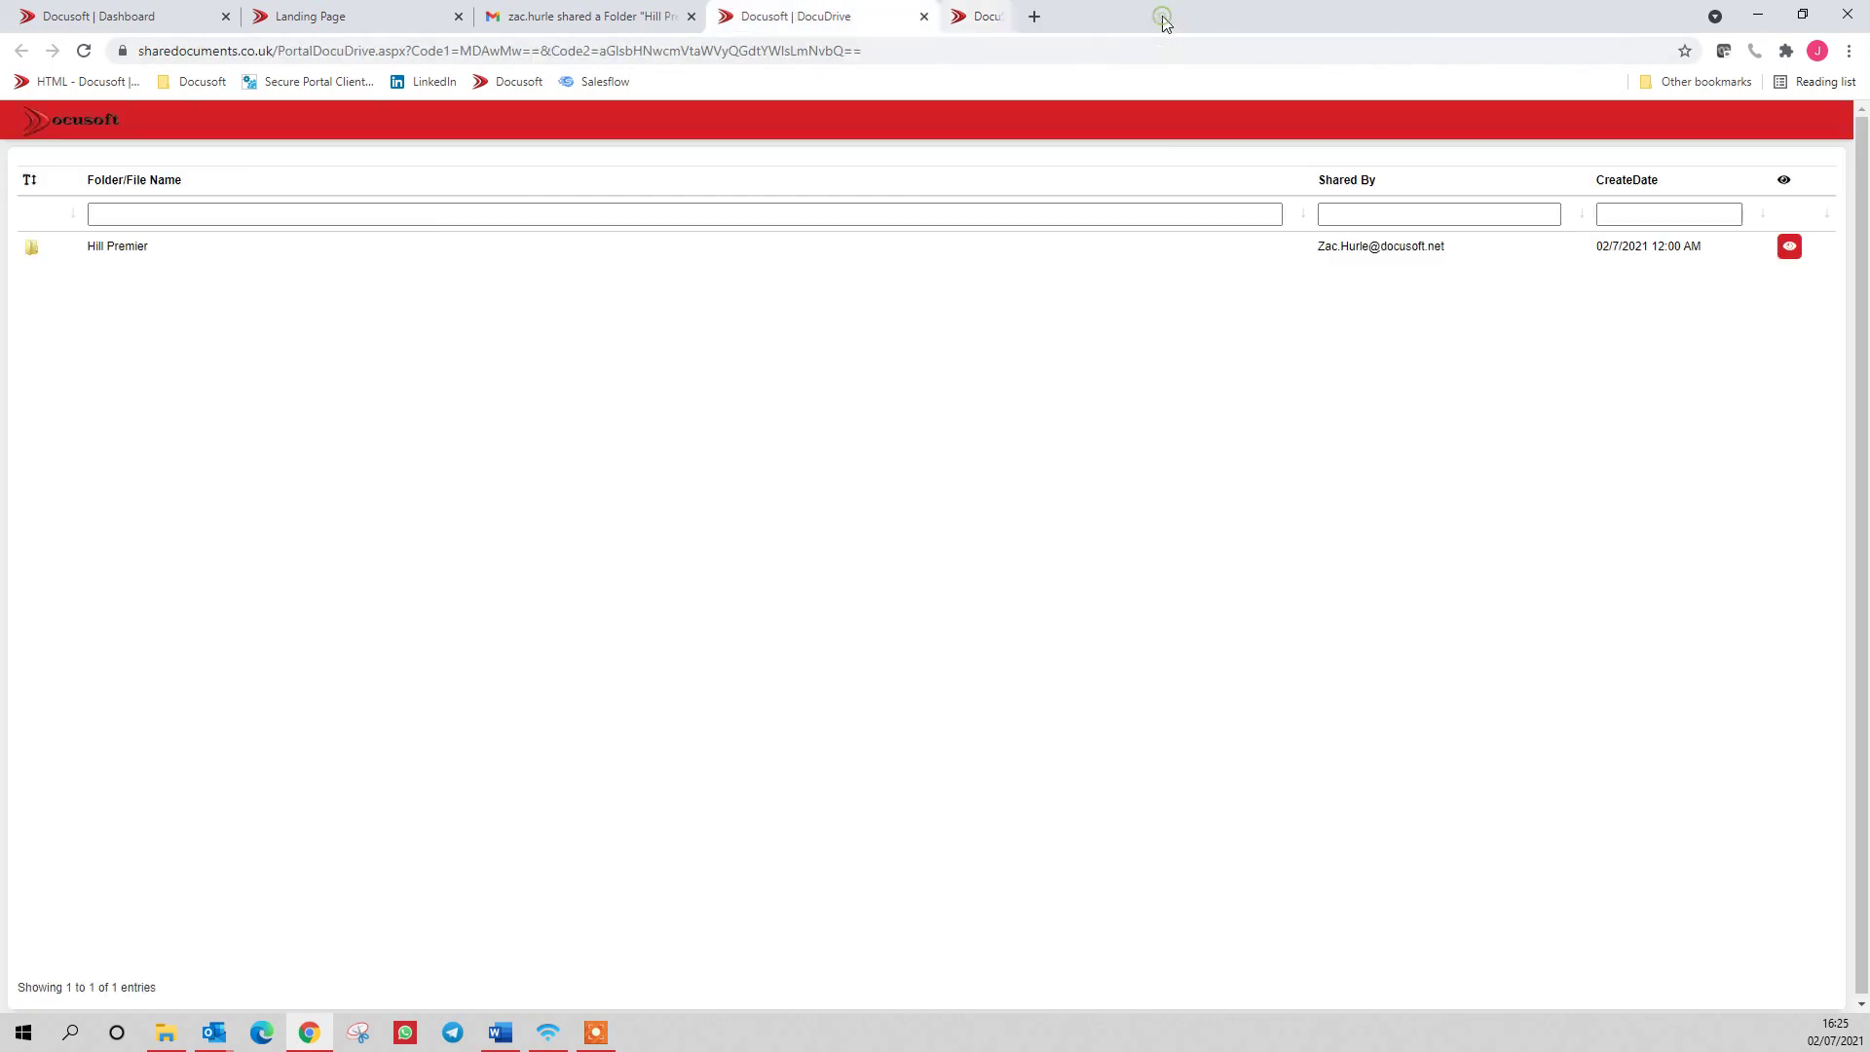
{"action": "left_click", "coordinate": [923, 17]}
Open the secure client portal, sign in with the recipient's saved credentials and dismiss the offer to move the password to Google.
{"action": "left_click", "coordinate": [727, 17]}
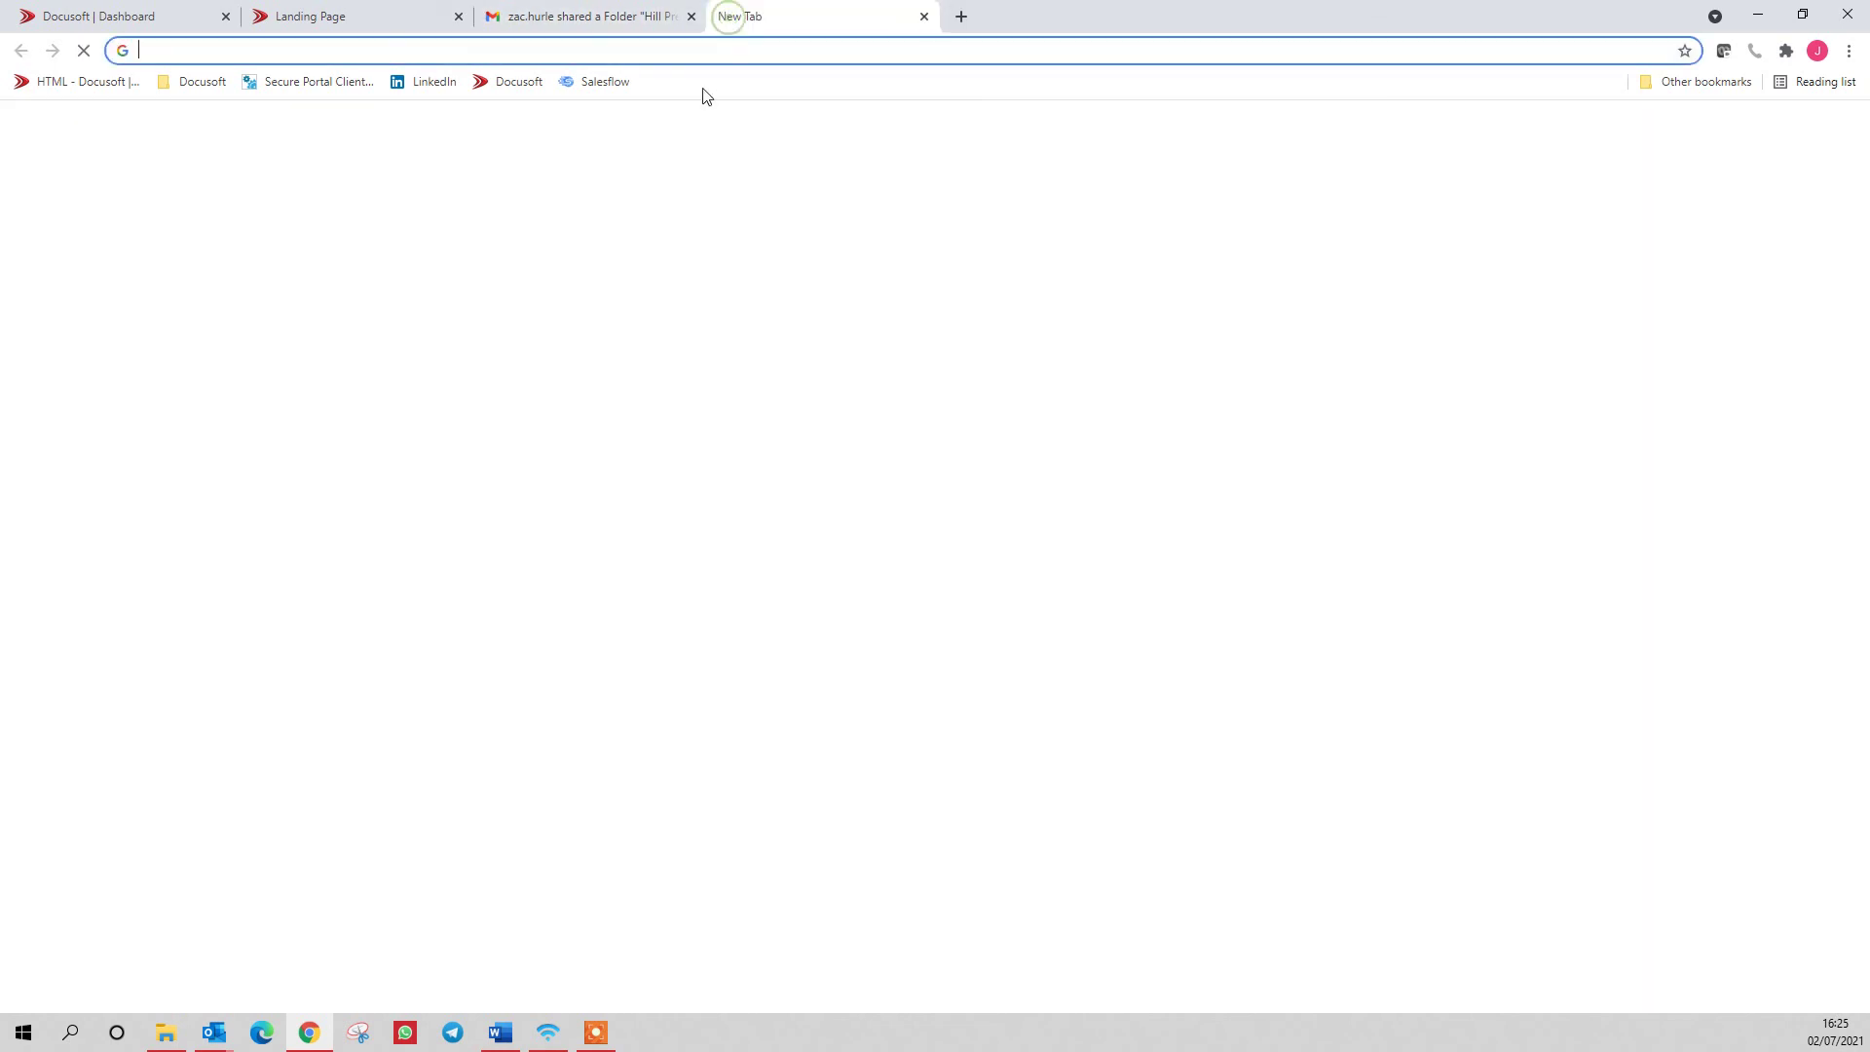
{"action": "left_click", "coordinate": [328, 84]}
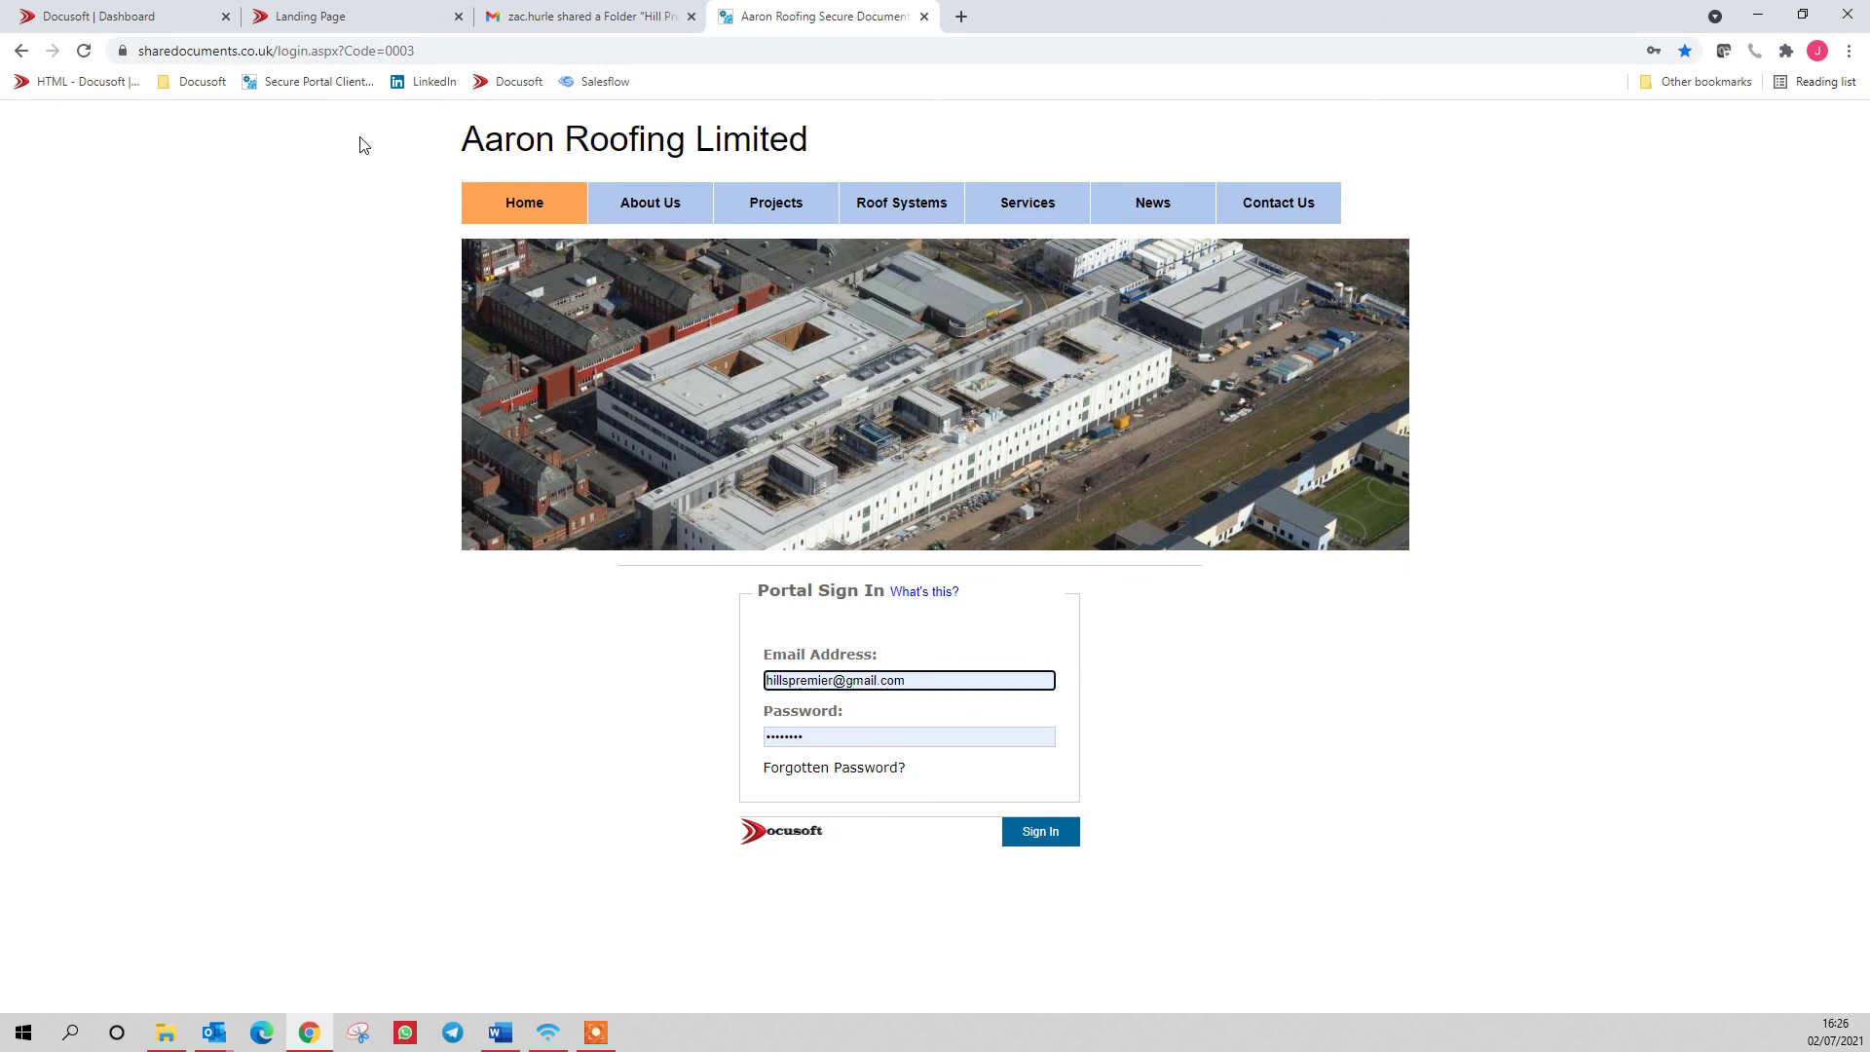
{"action": "left_click", "coordinate": [1030, 834]}
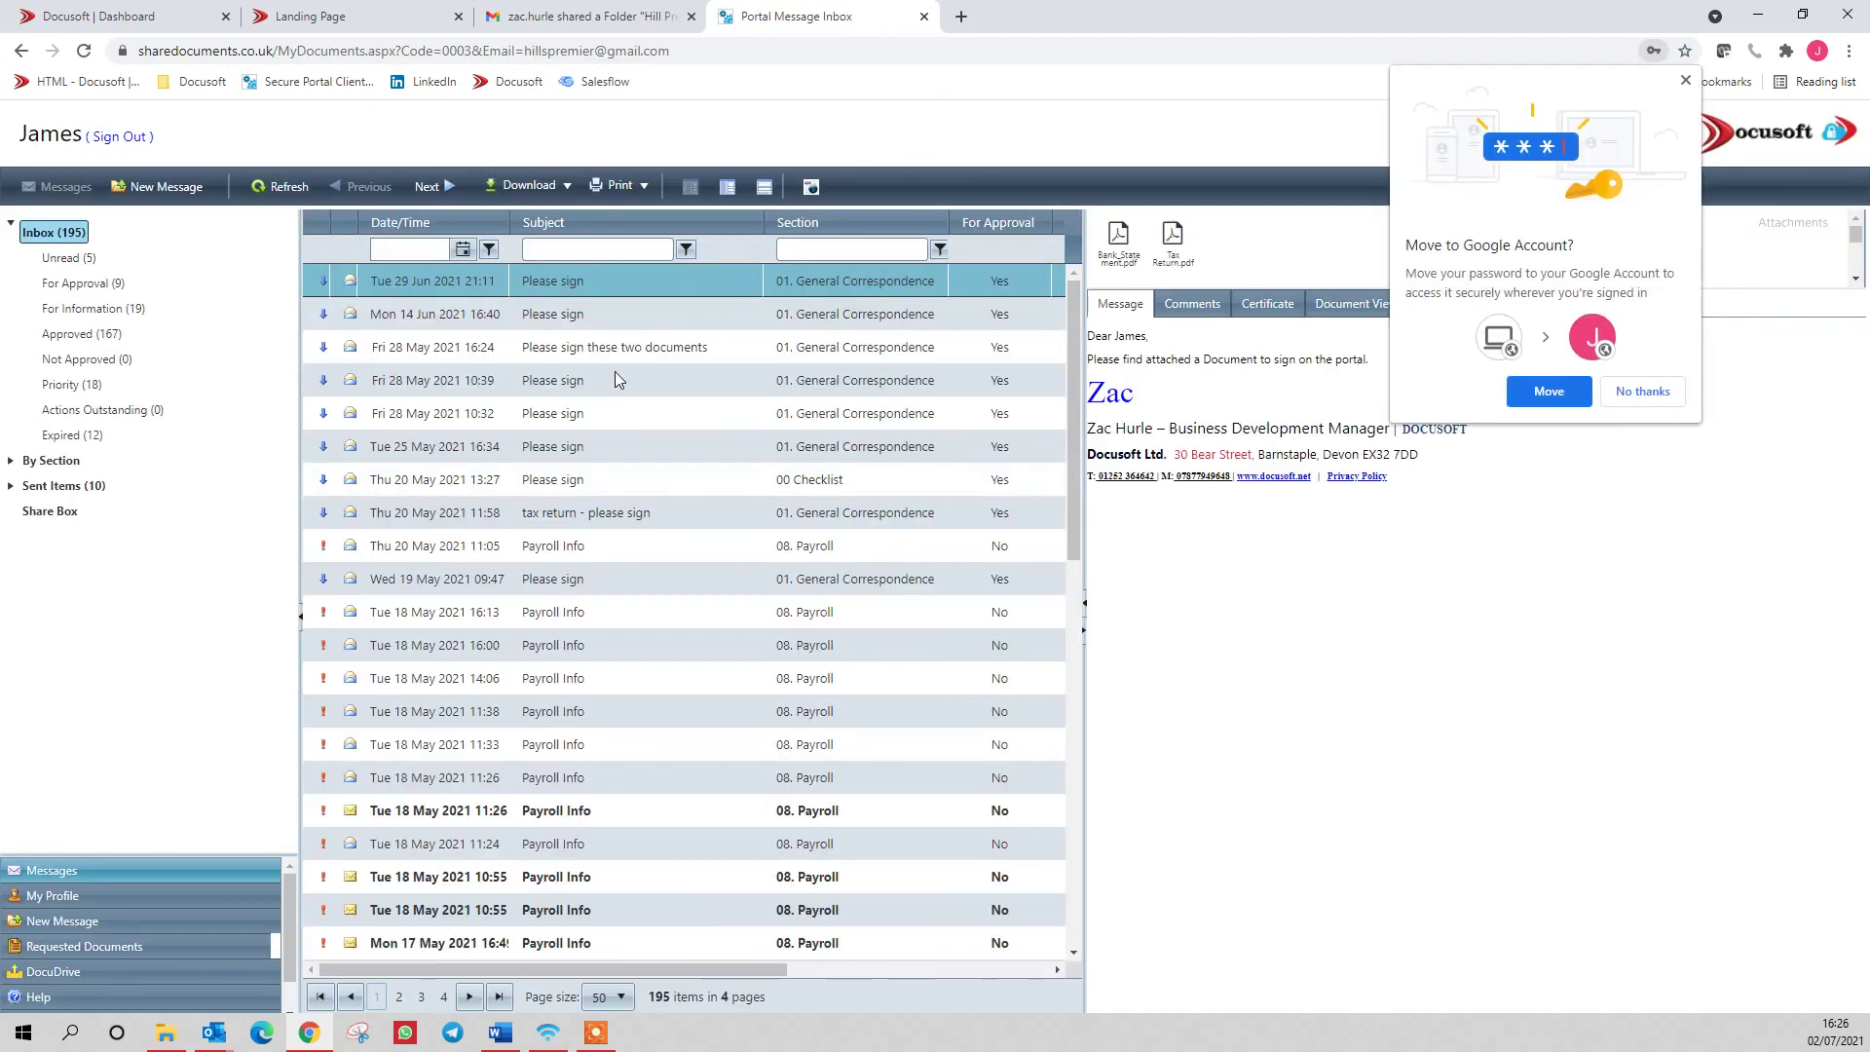
{"action": "left_click", "coordinate": [1686, 80]}
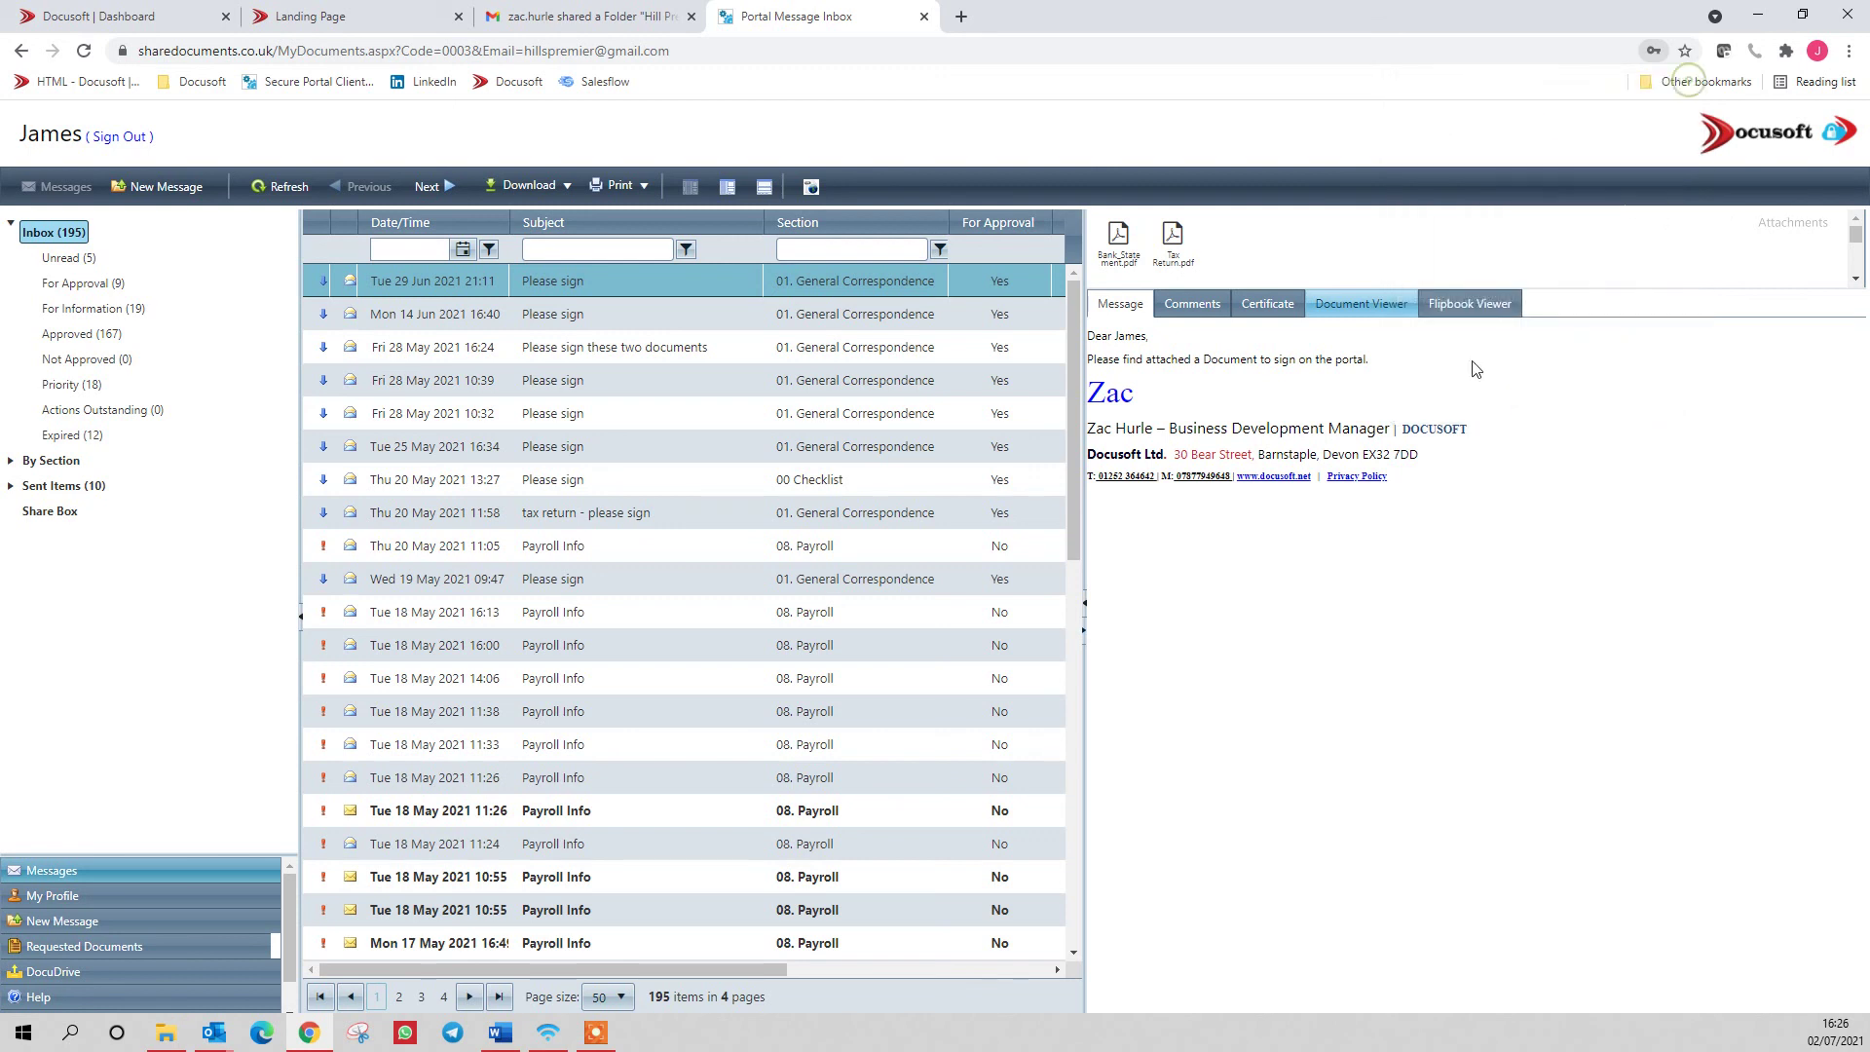
Open the shared Hill Premier folder through the portal's DocuDrive and dismiss the translation prompt.
{"action": "left_click", "coordinate": [72, 978]}
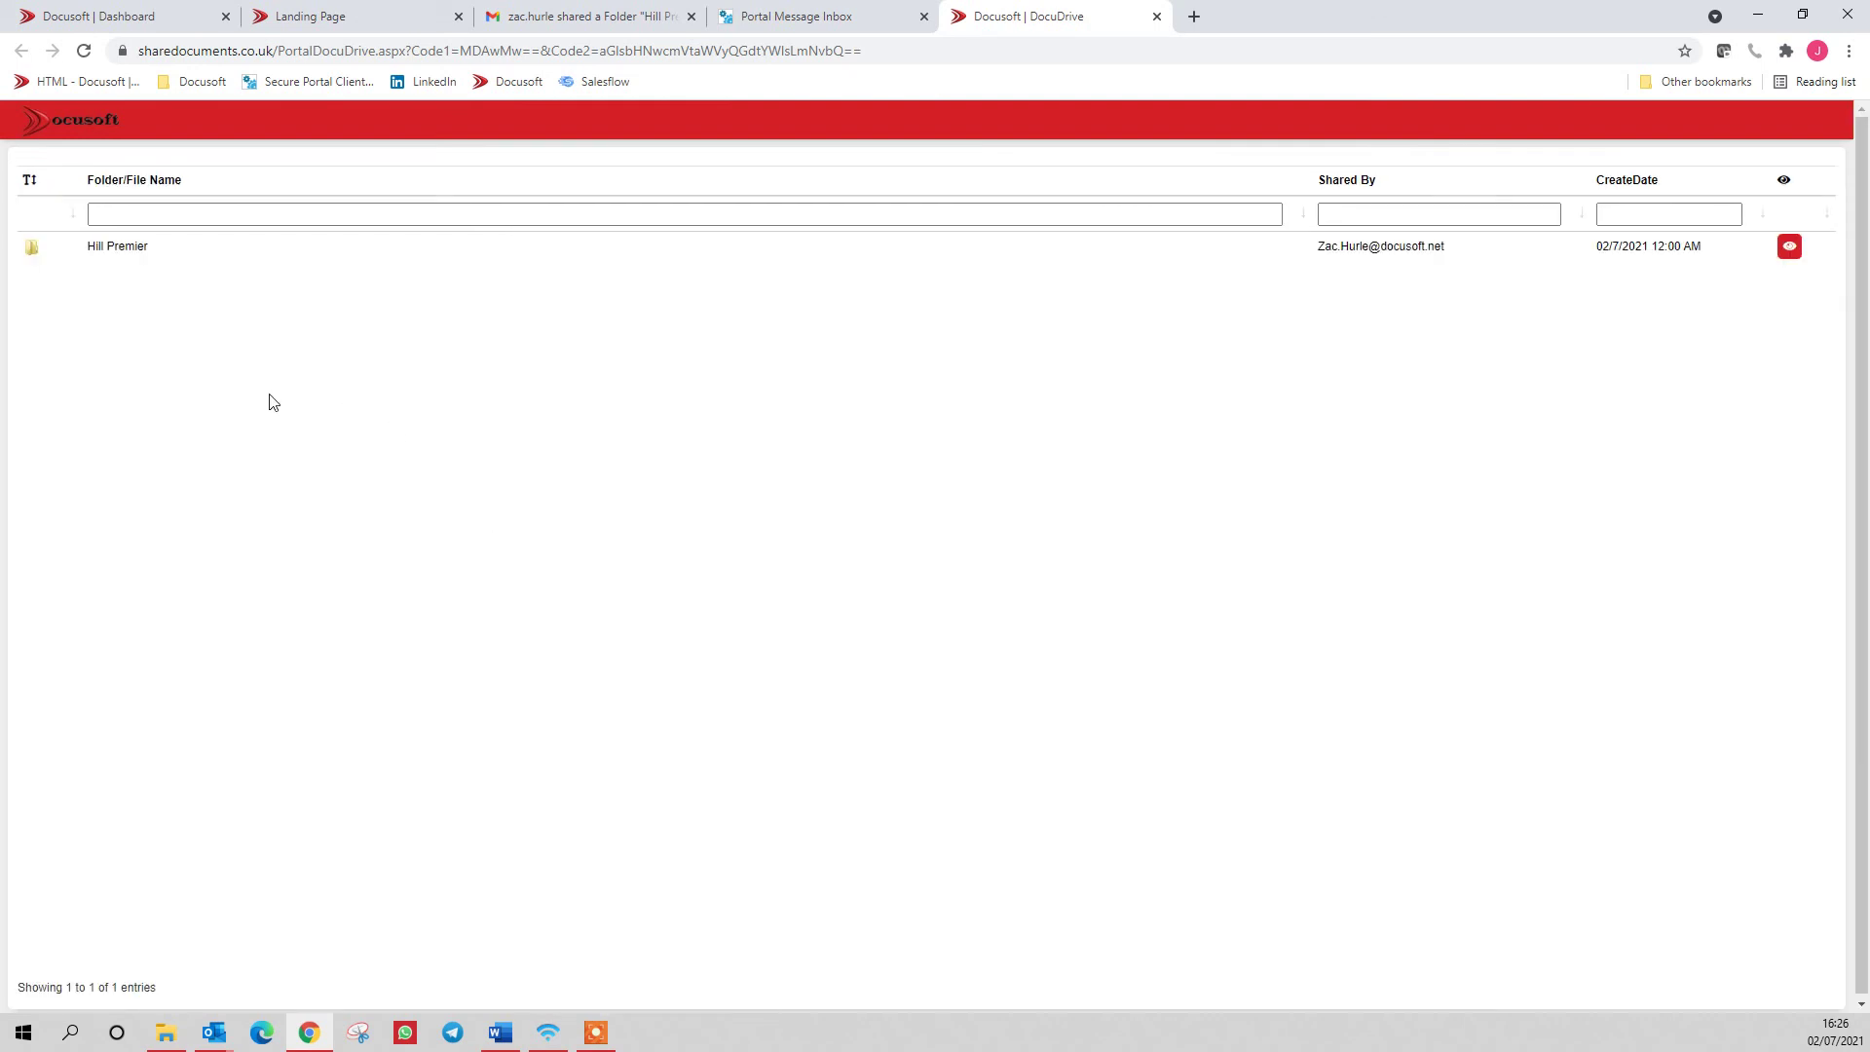
{"action": "left_click", "coordinate": [107, 251]}
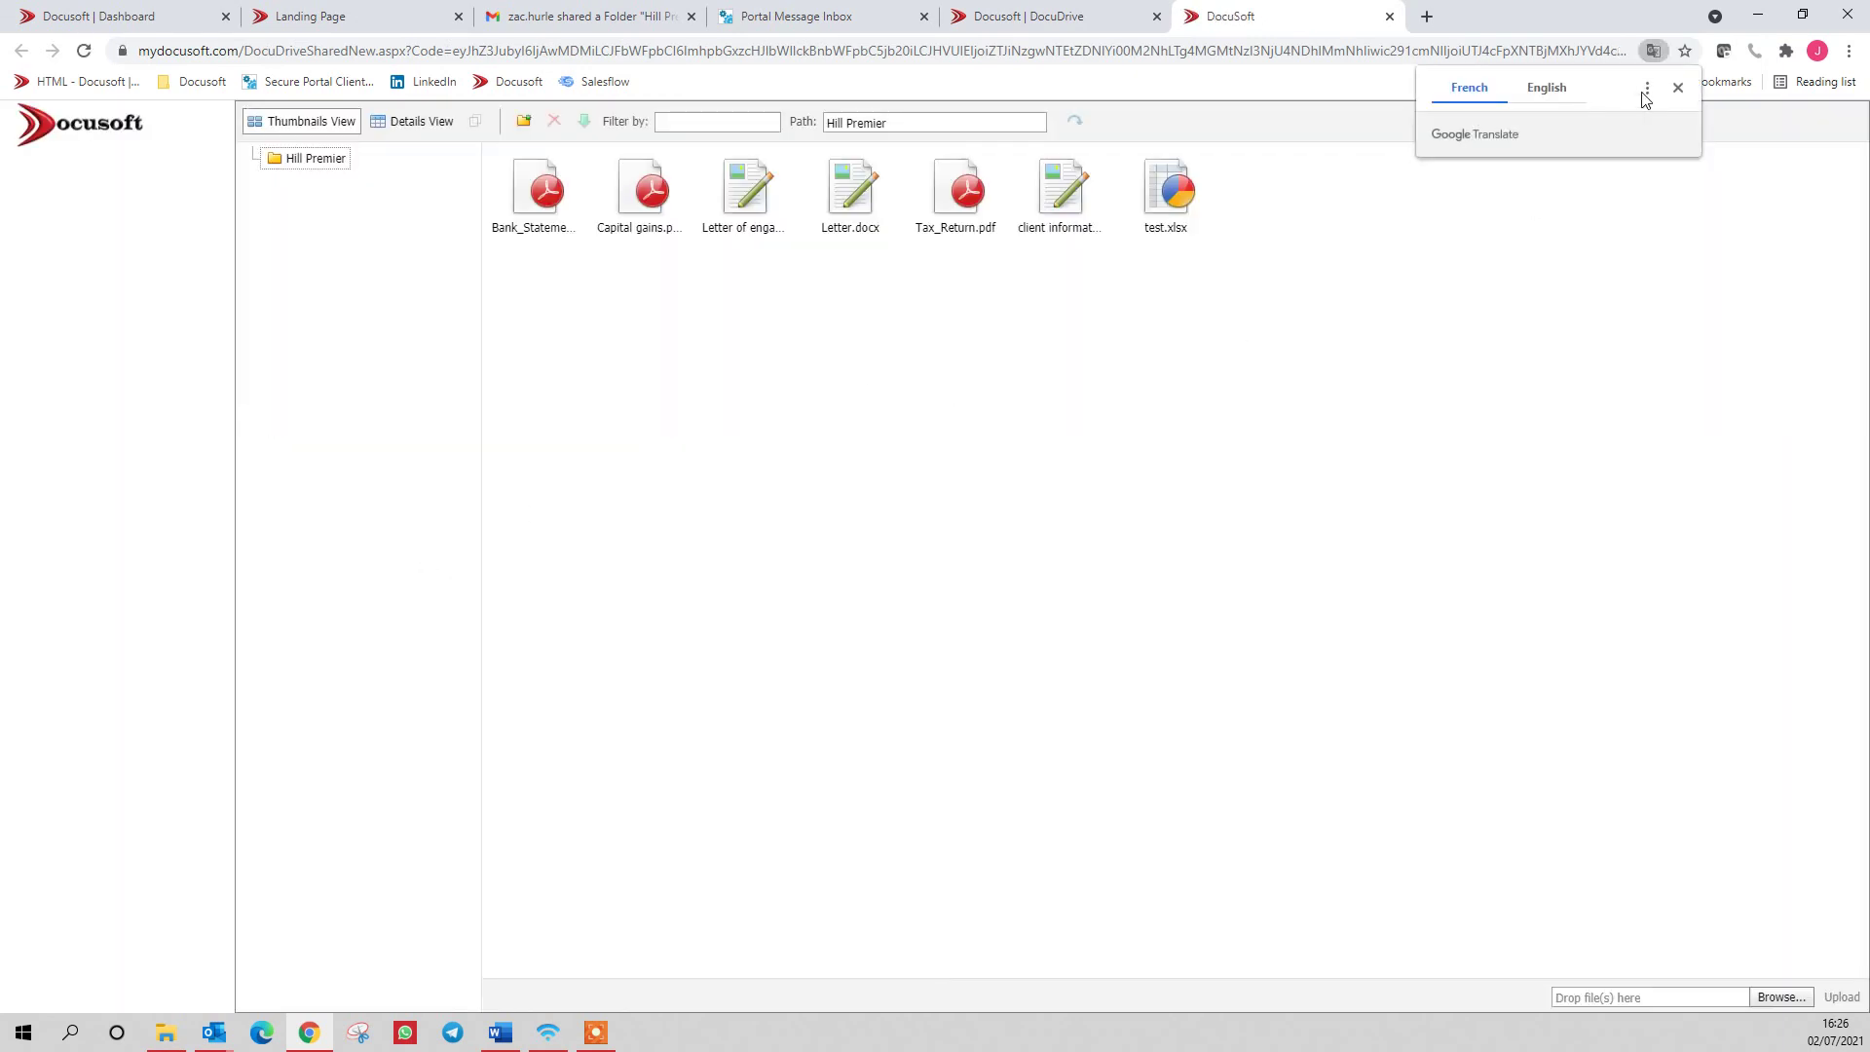
{"action": "left_click", "coordinate": [1677, 86]}
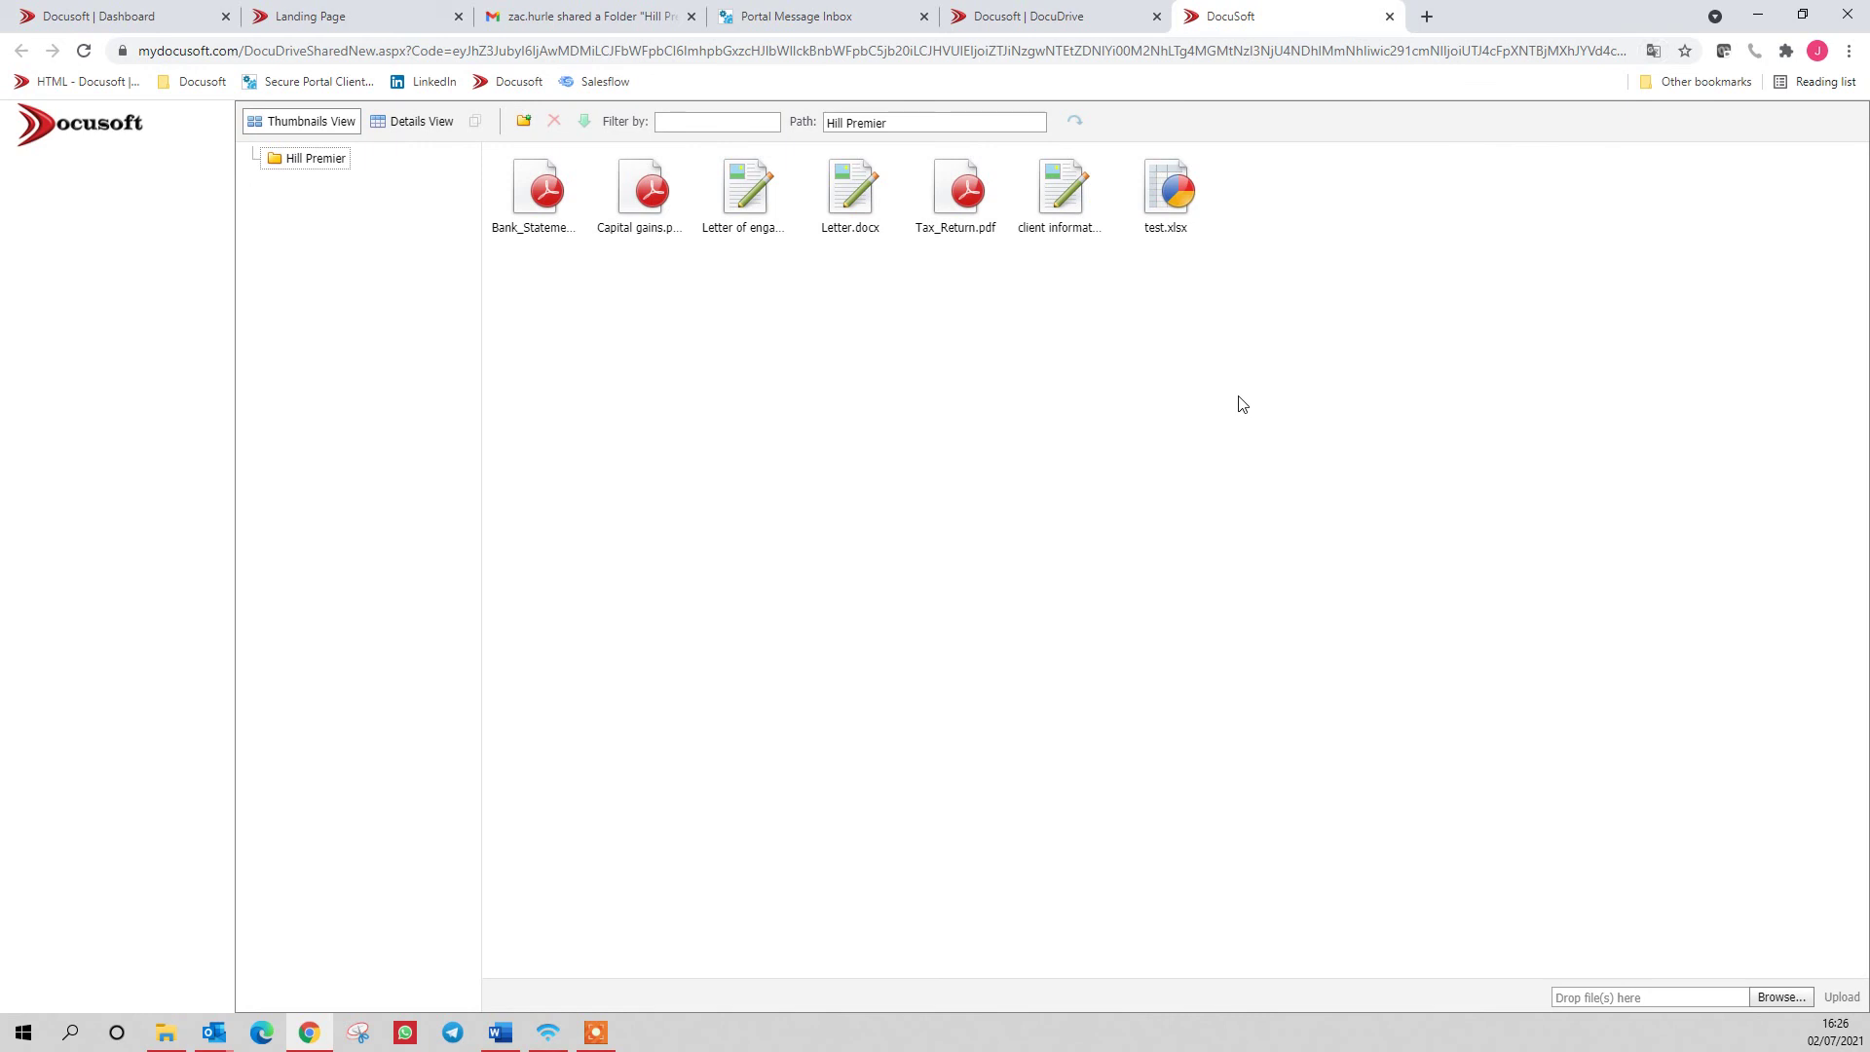